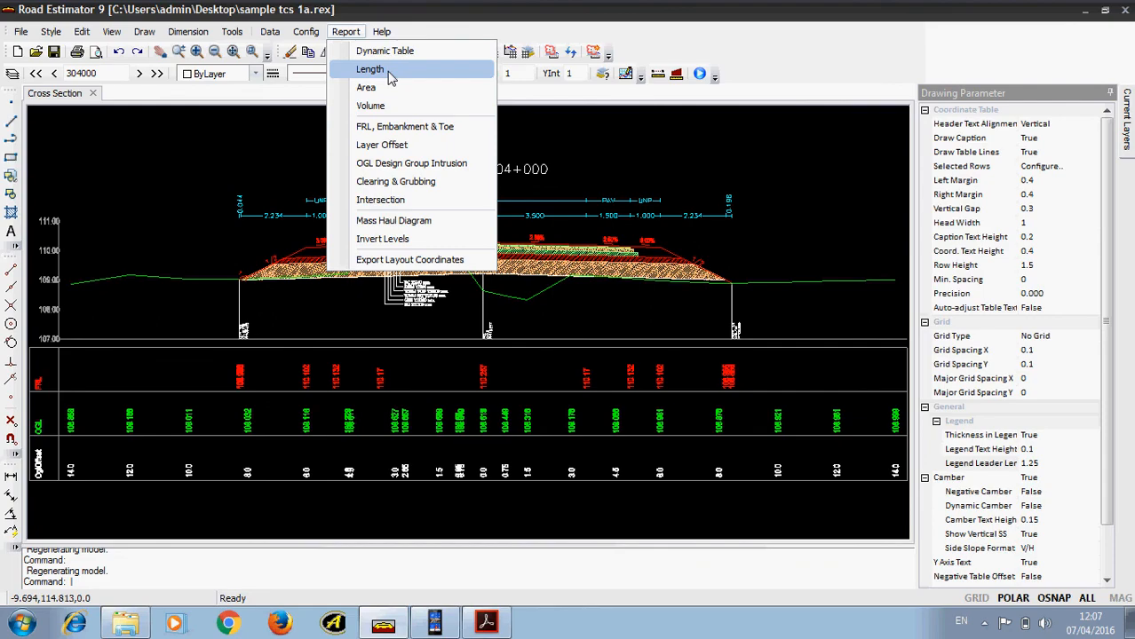
Open the length report and generate aligned lengths for the Original Ground layer over chainages 304000 to 304100.
left_click(371, 69)
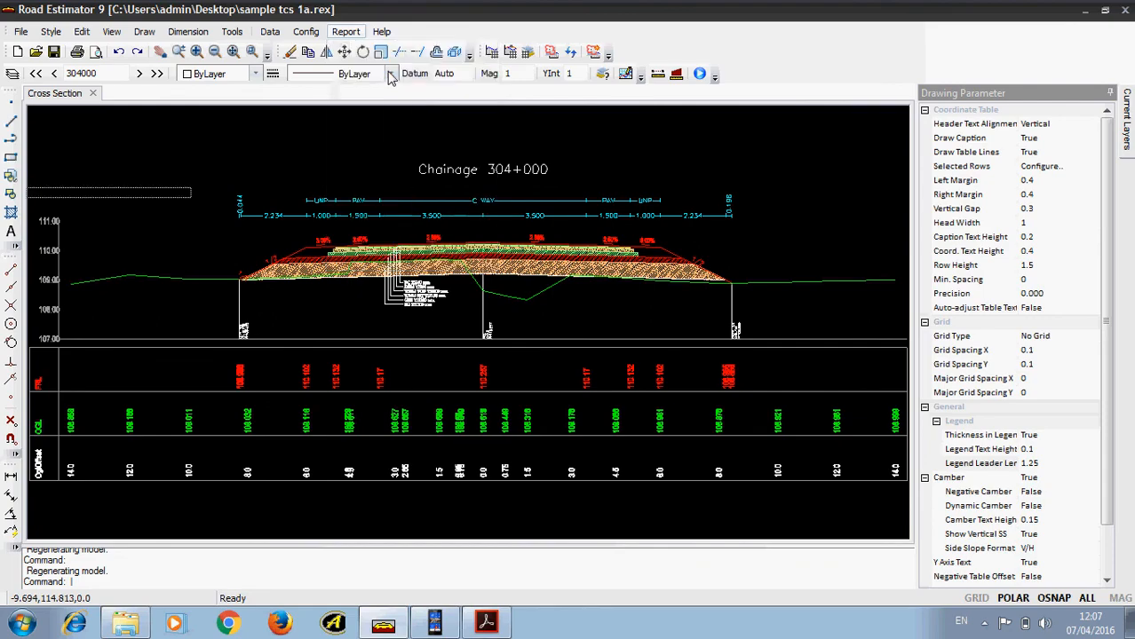
left_click(60, 195)
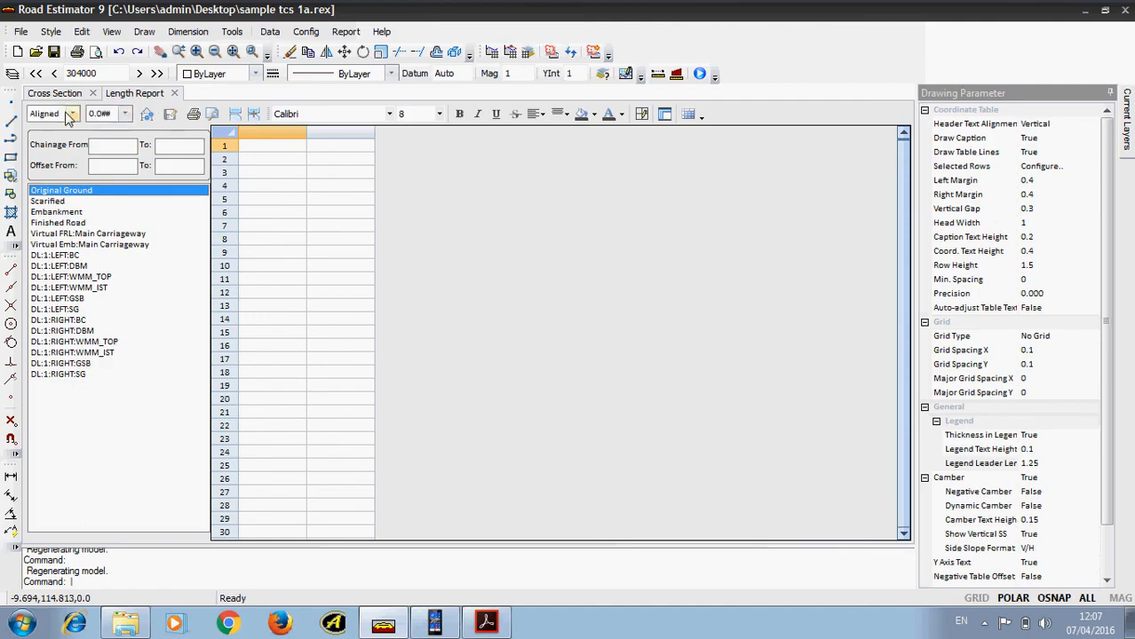
left_click(147, 117)
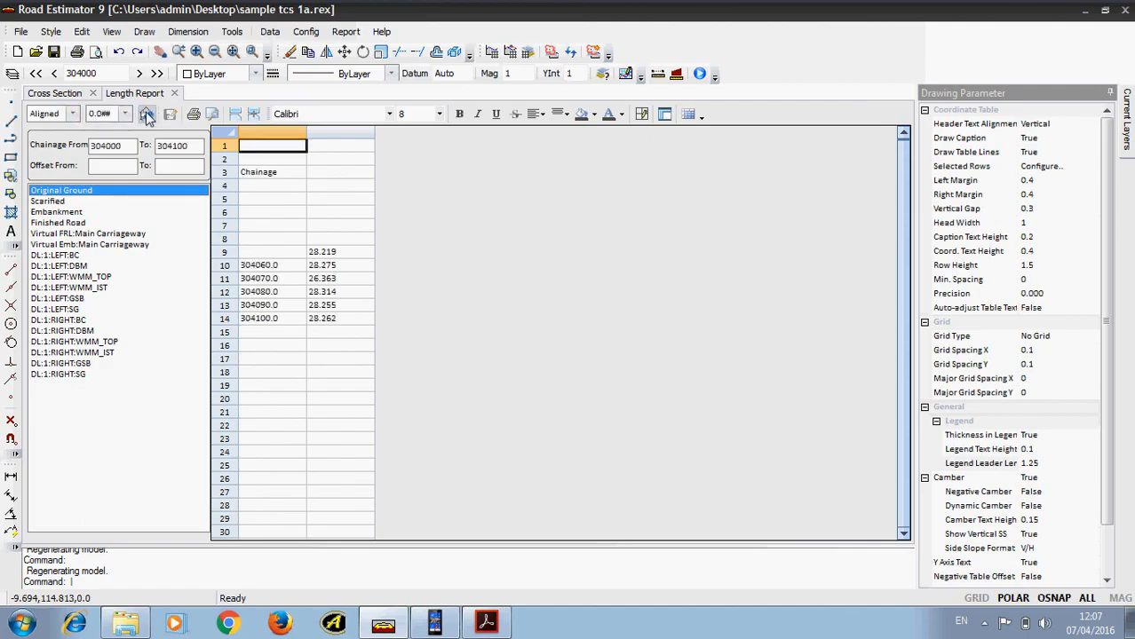
left_click(359, 278)
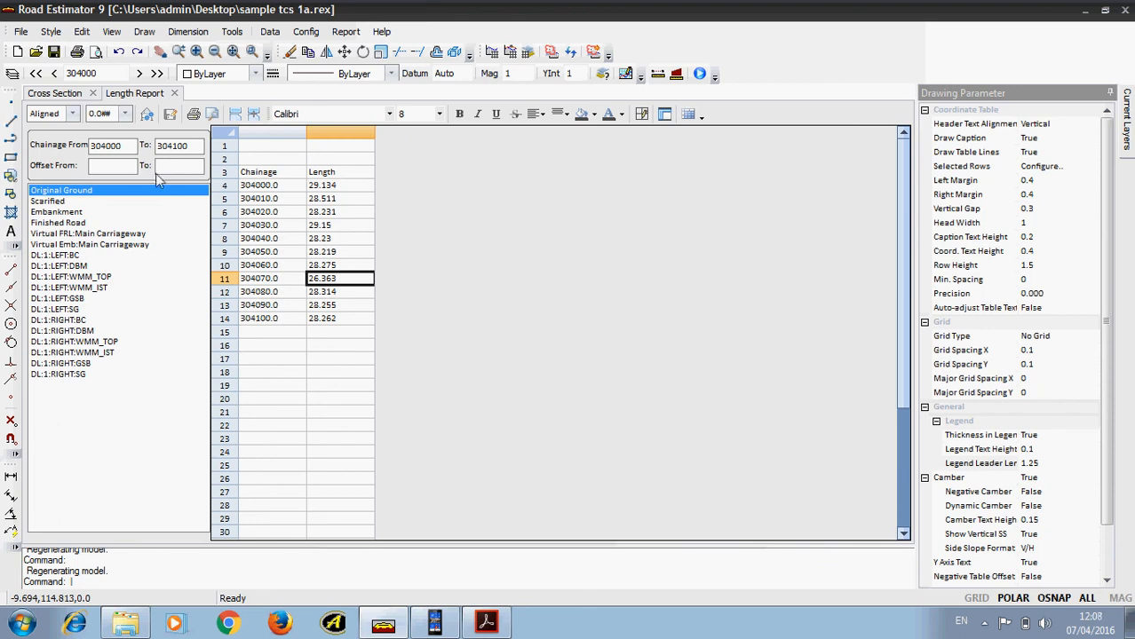
Switch the length type to Vertical and regenerate the Original Ground length report.
left_click(76, 114)
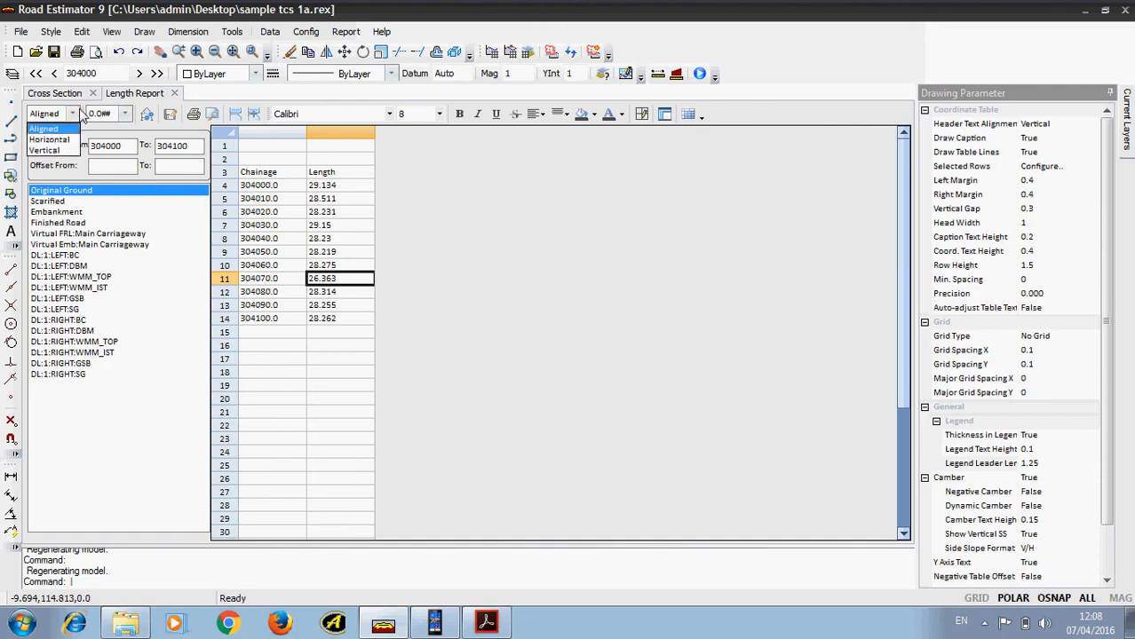
left_click(53, 151)
left_click(147, 114)
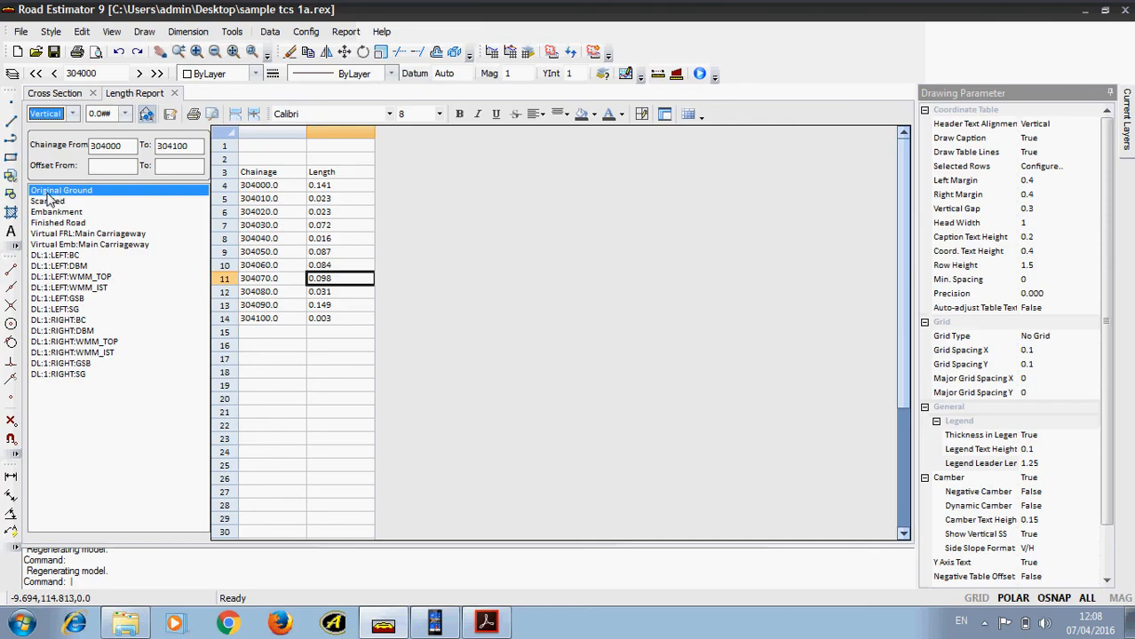
Limit the length report's offsets from LT1 to RT1, choosing the Left Toe option for the starting offset.
left_click(102, 167)
type("LT1")
key("Tab")
type("RT1")
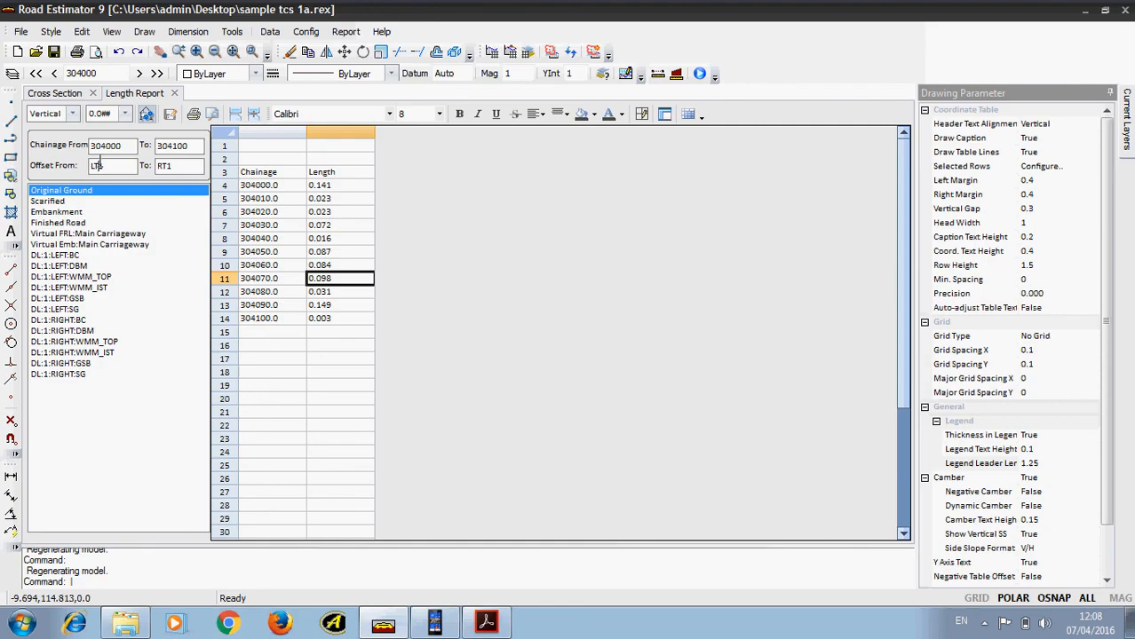
left_click(105, 166)
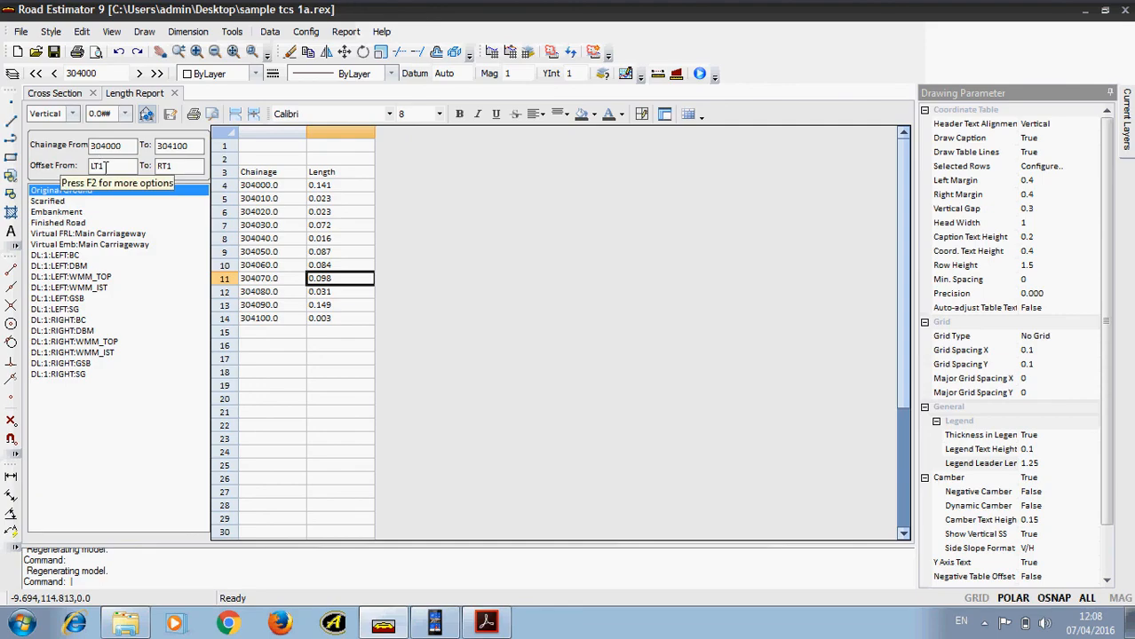
key("F2")
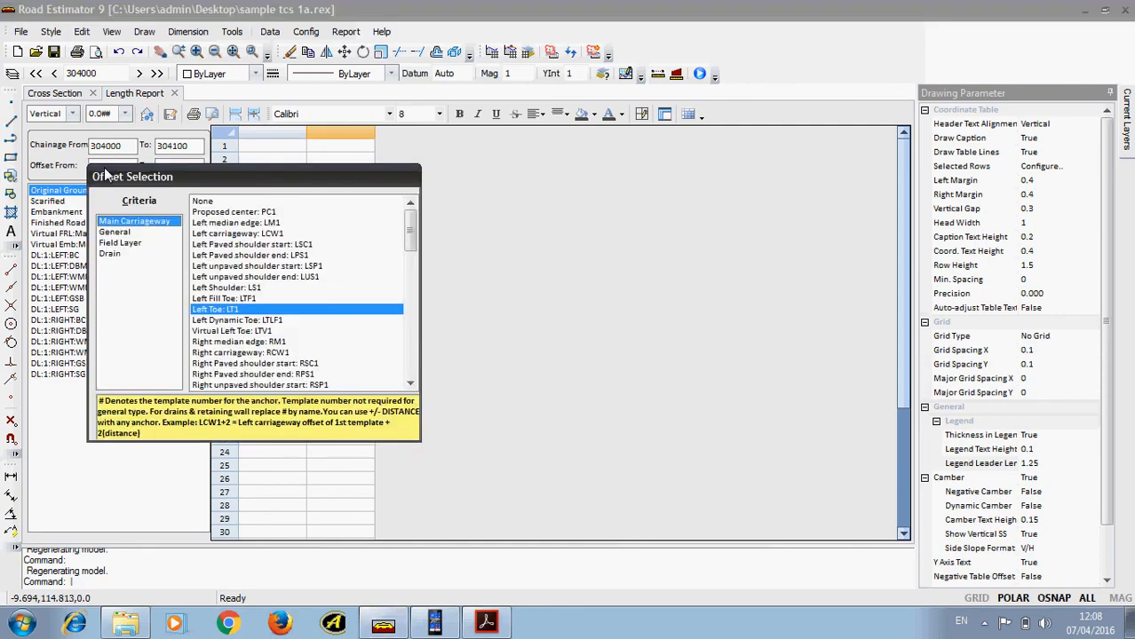
key("Return")
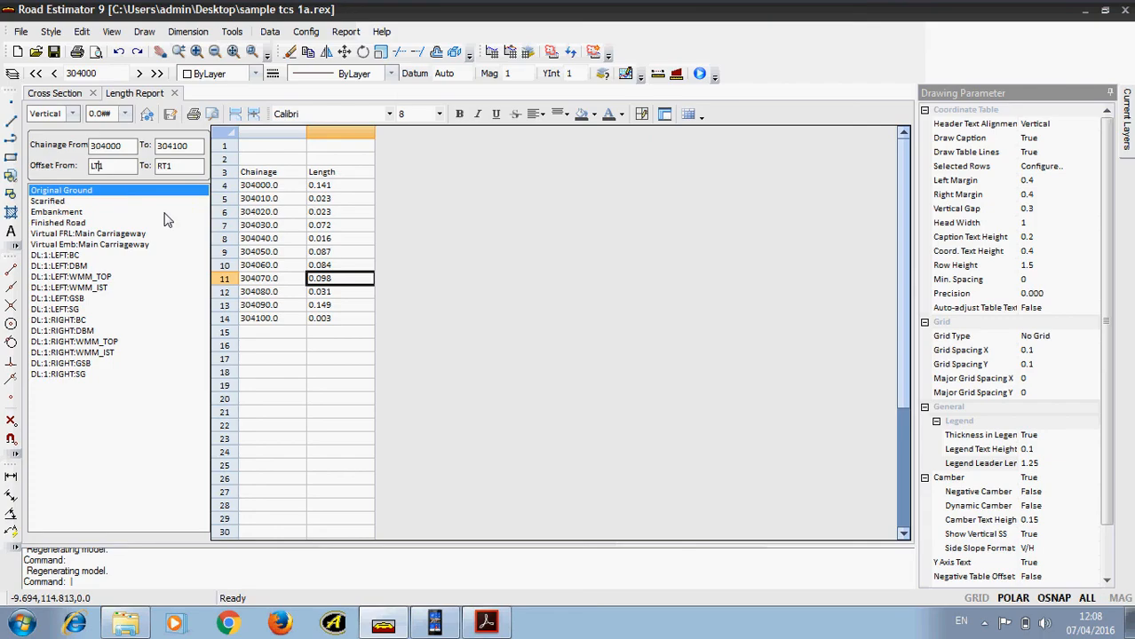
Regenerate the length report with the offset limits, first as Vertical and again with the length type set to Horizontal.
left_click(148, 113)
left_click(62, 113)
left_click(62, 141)
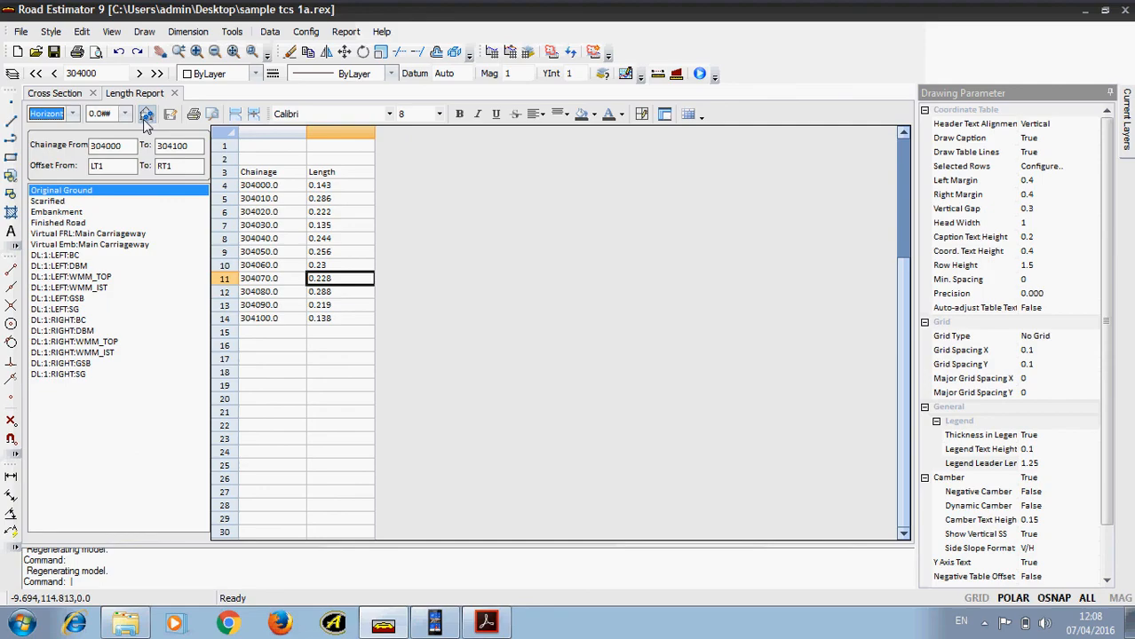
left_click(147, 114)
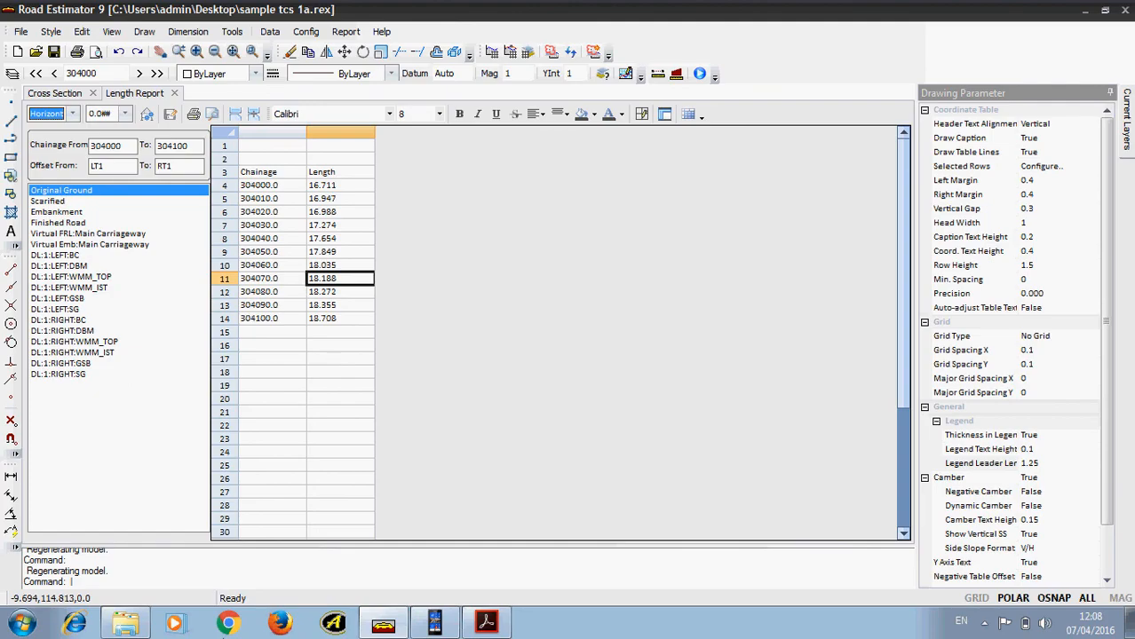
Generate horizontal length reports between the LT1 and RT1 offsets for the Embankment and Finished Road layers.
left_click(68, 212)
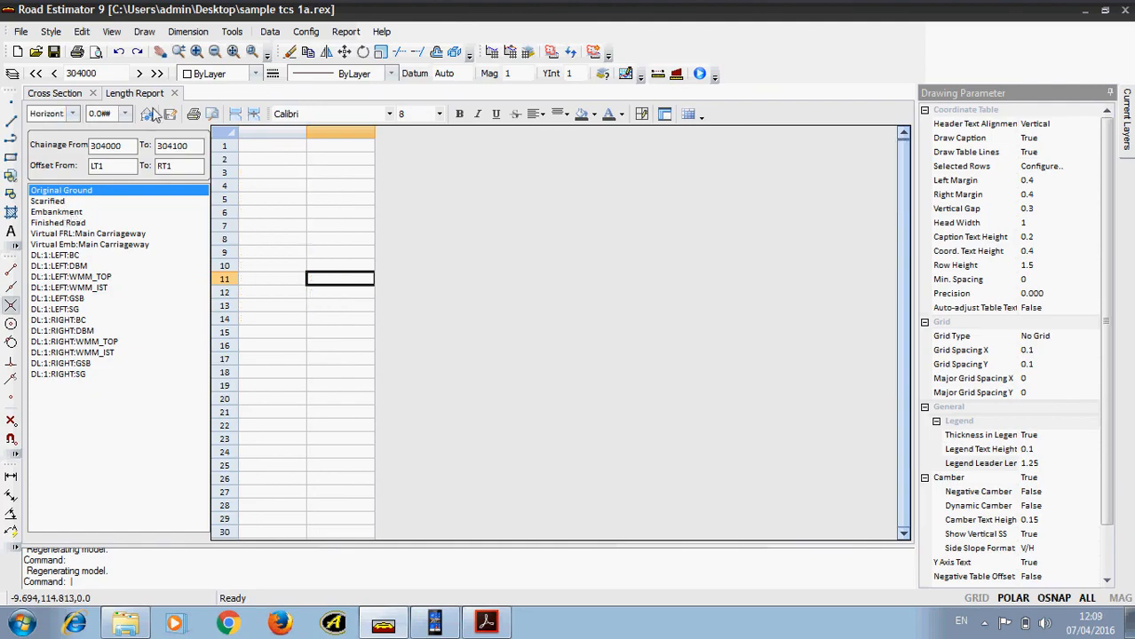
left_click(147, 115)
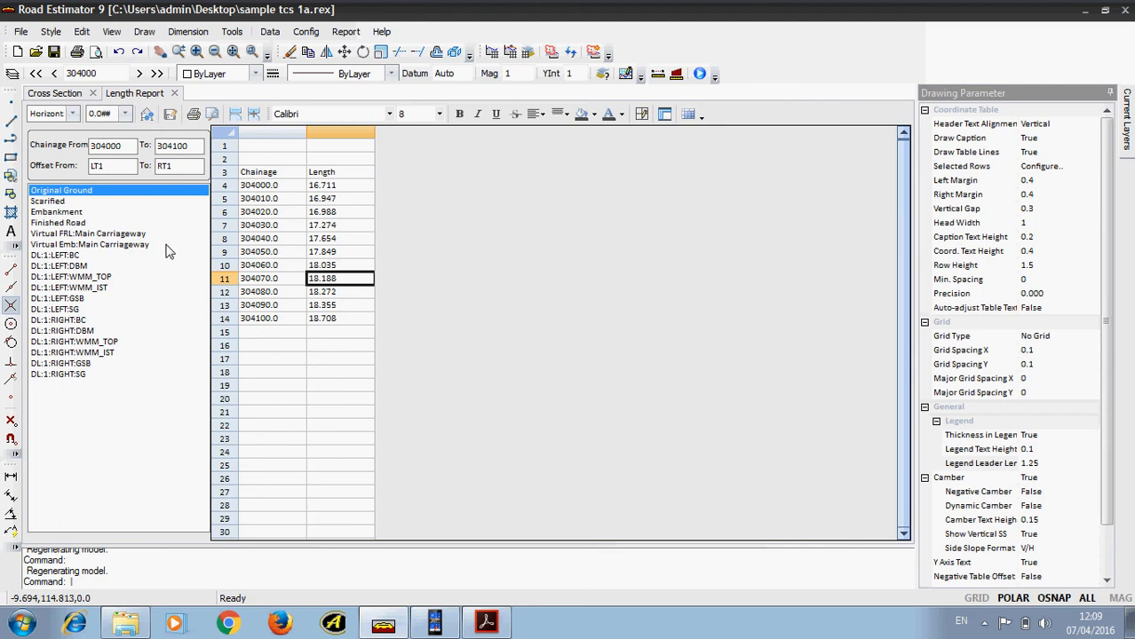
left_click(50, 202)
left_click(49, 245)
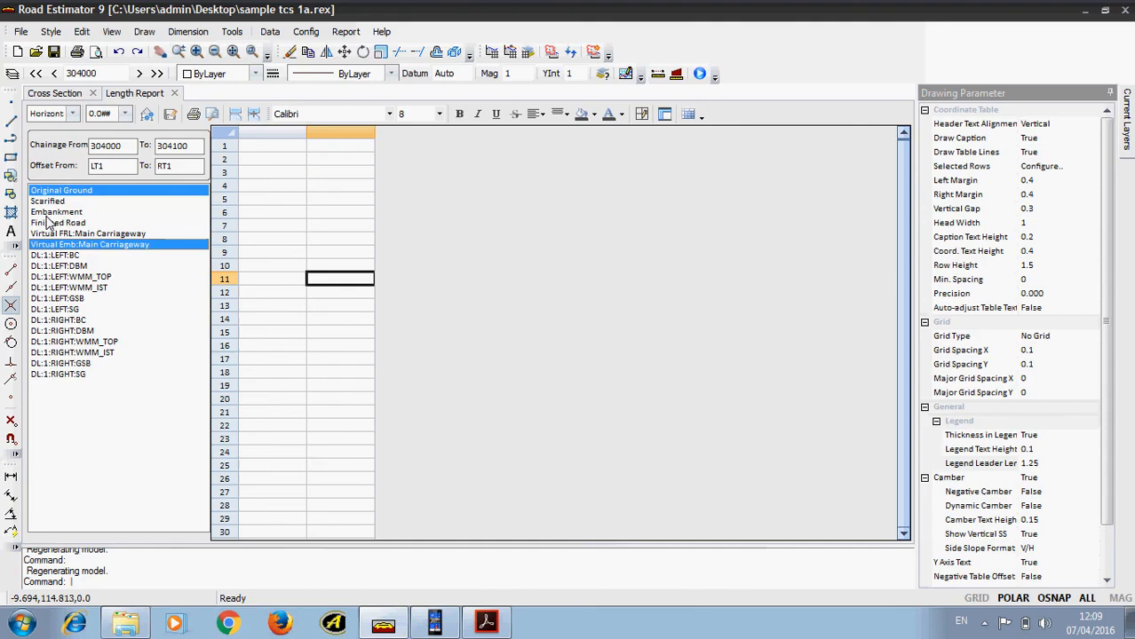
left_click(50, 223)
left_click(147, 116)
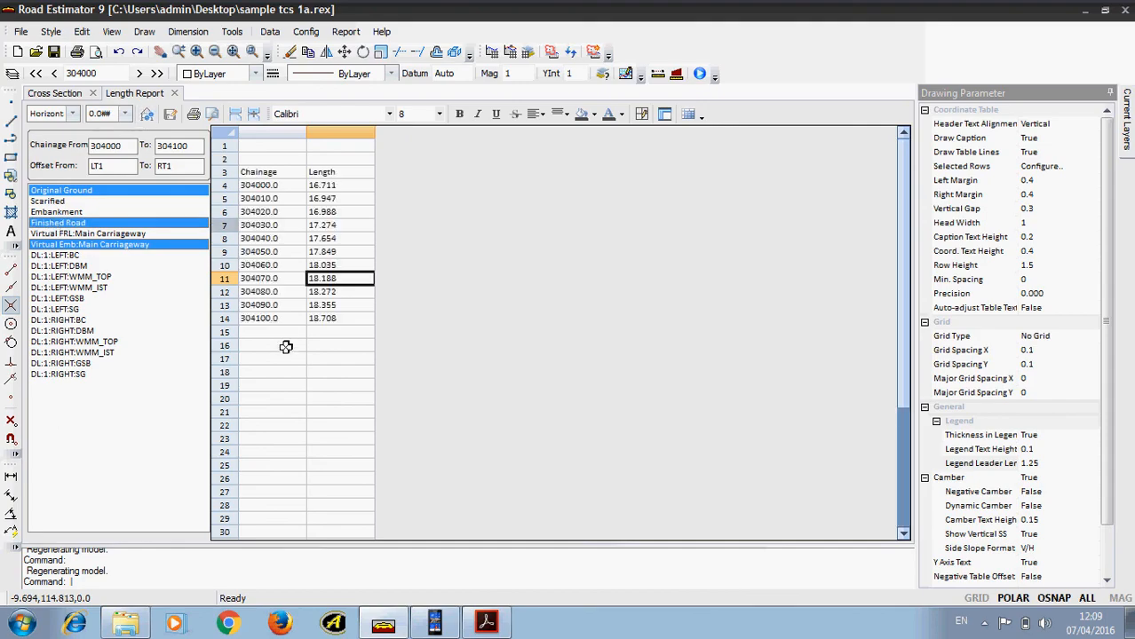
Generate the horizontal length report for the DL:1:LEFT:BC layer with the number format set to 0.000.
left_click(55, 256)
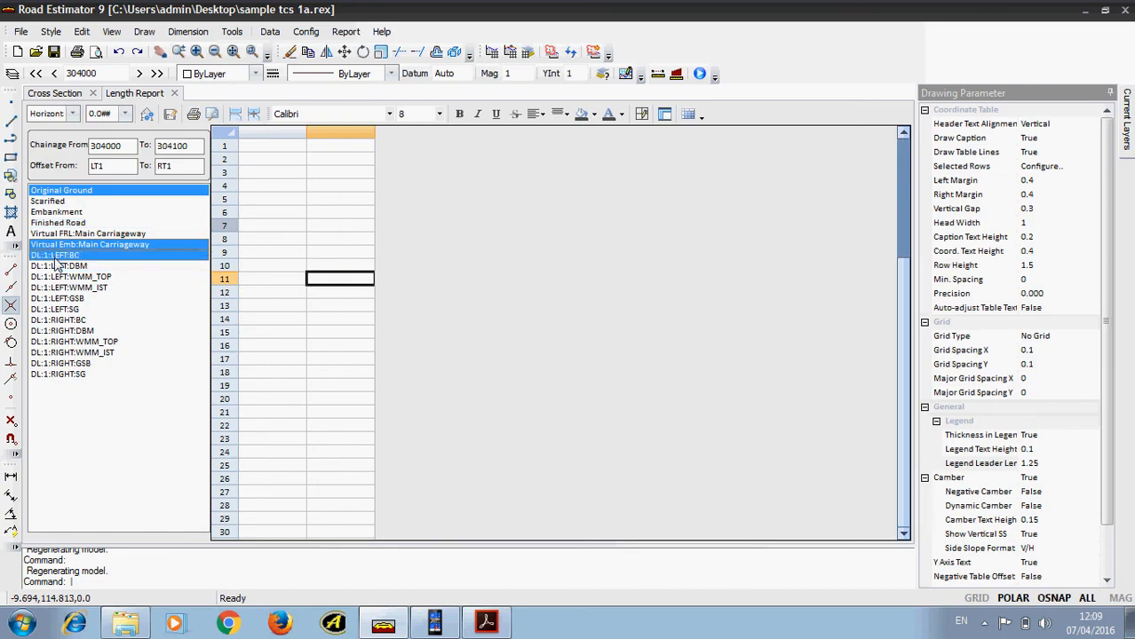
left_click(124, 113)
left_click(100, 160)
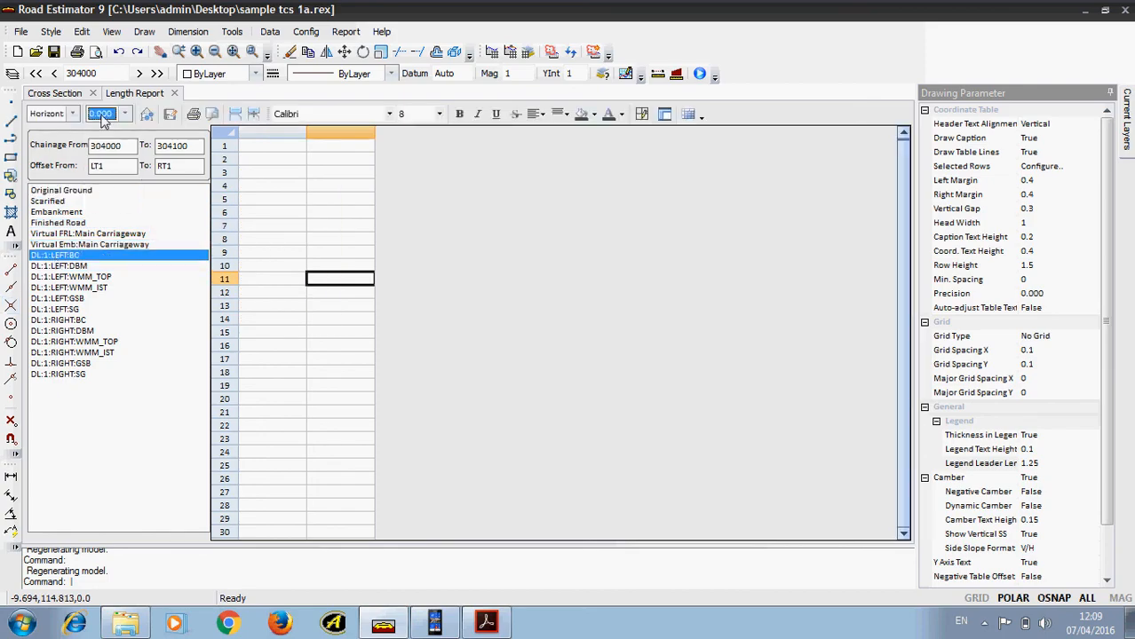
left_click(147, 114)
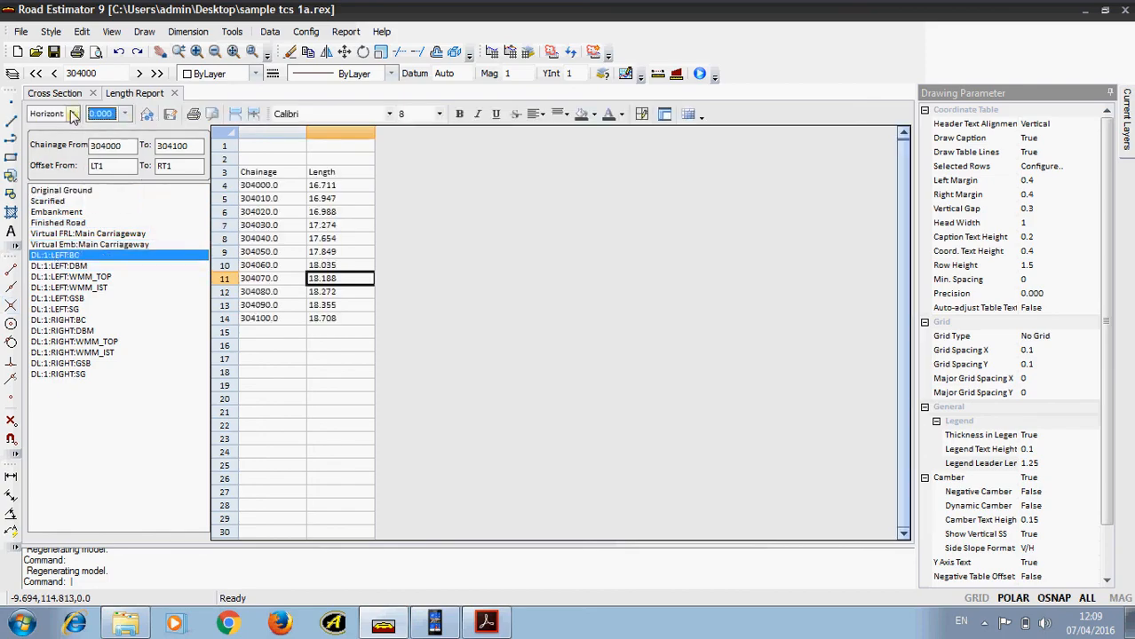
Switch the length type to Aligned and regenerate the DL:1:LEFT:BC length report.
left_click(73, 113)
left_click(54, 128)
left_click(148, 114)
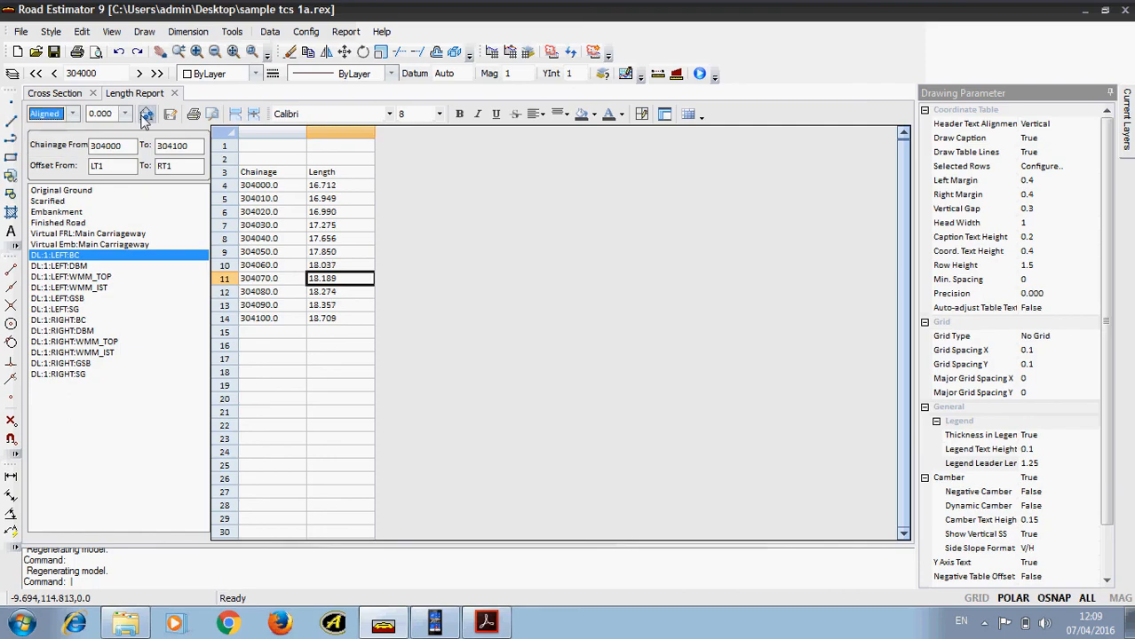
Browse the left pavement layers from DBM to GSB and the DL:1:RIGHT:GSB layer, and close the length report.
left_click(77, 265)
left_click(75, 277)
left_click(73, 299)
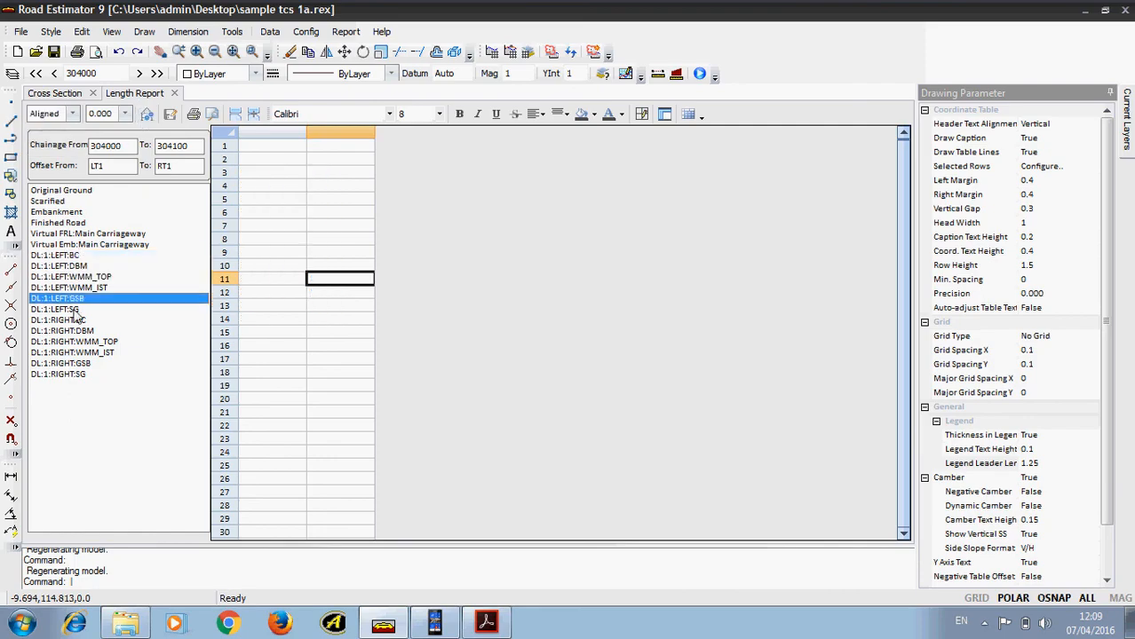
left_click(70, 362)
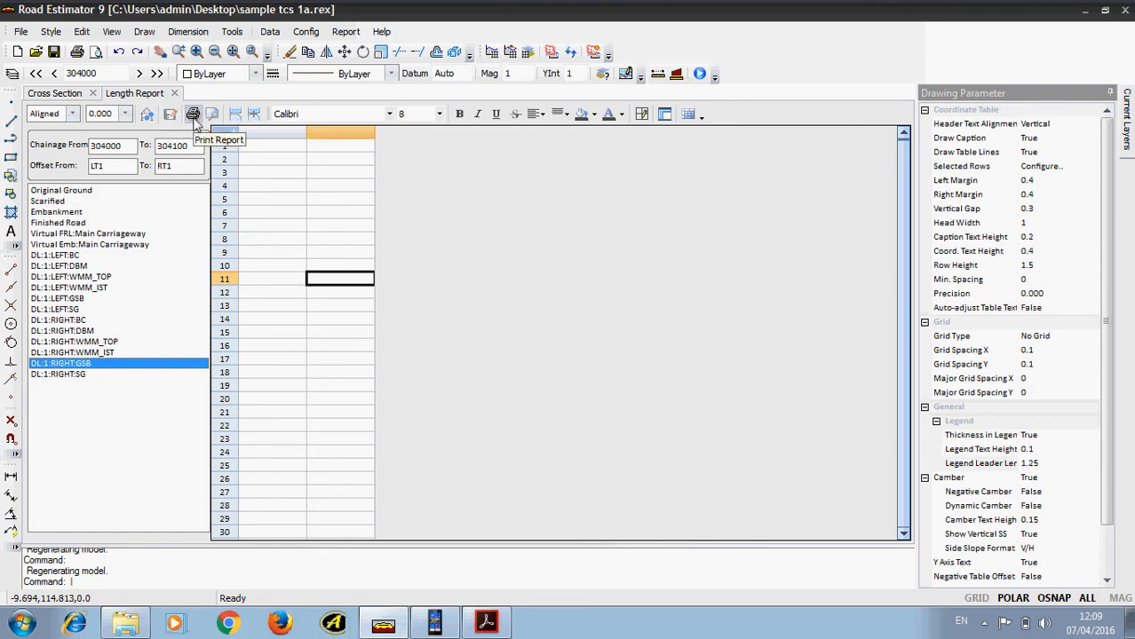
left_click(175, 93)
Open the area report and calculate areas from the Embankment layer to the Original Ground layer.
left_click(345, 31)
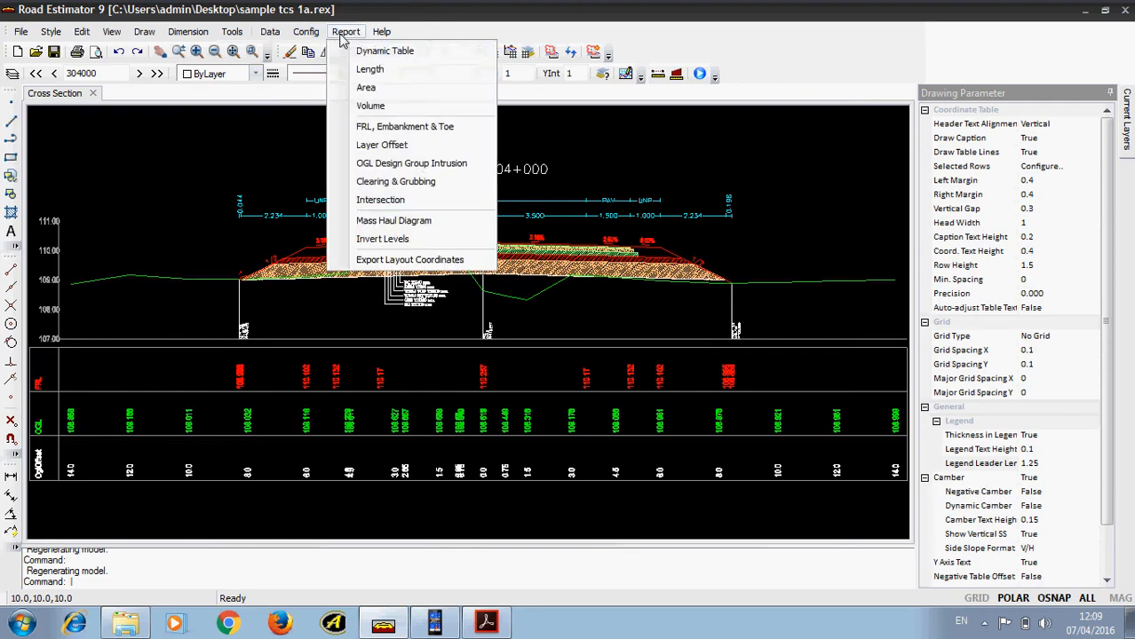
left_click(372, 93)
left_click(338, 154)
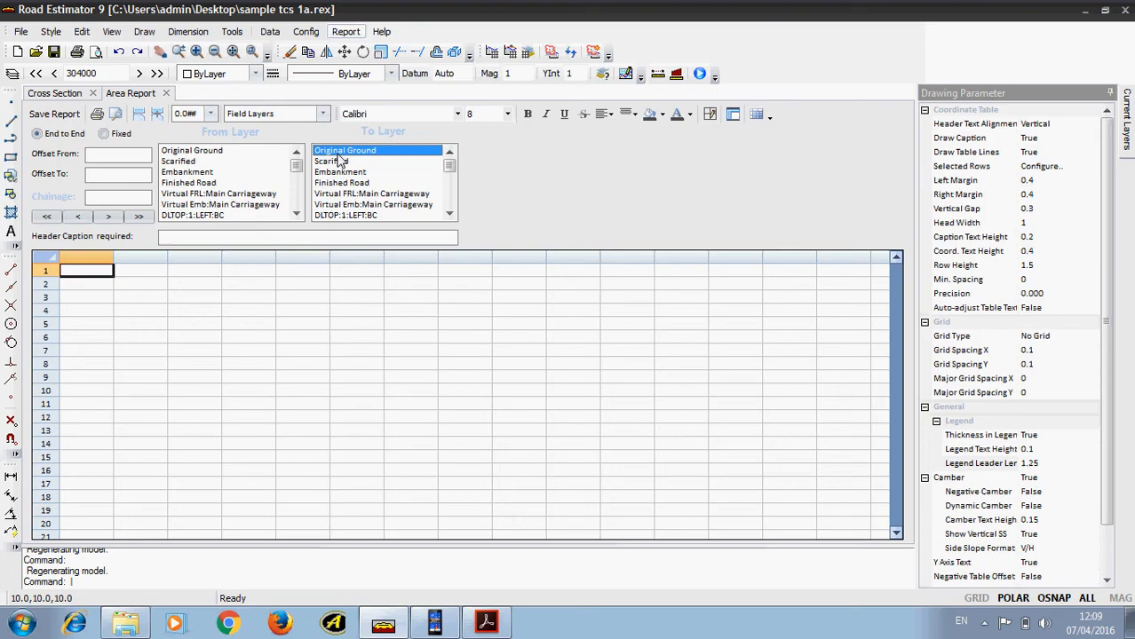
left_click(209, 173)
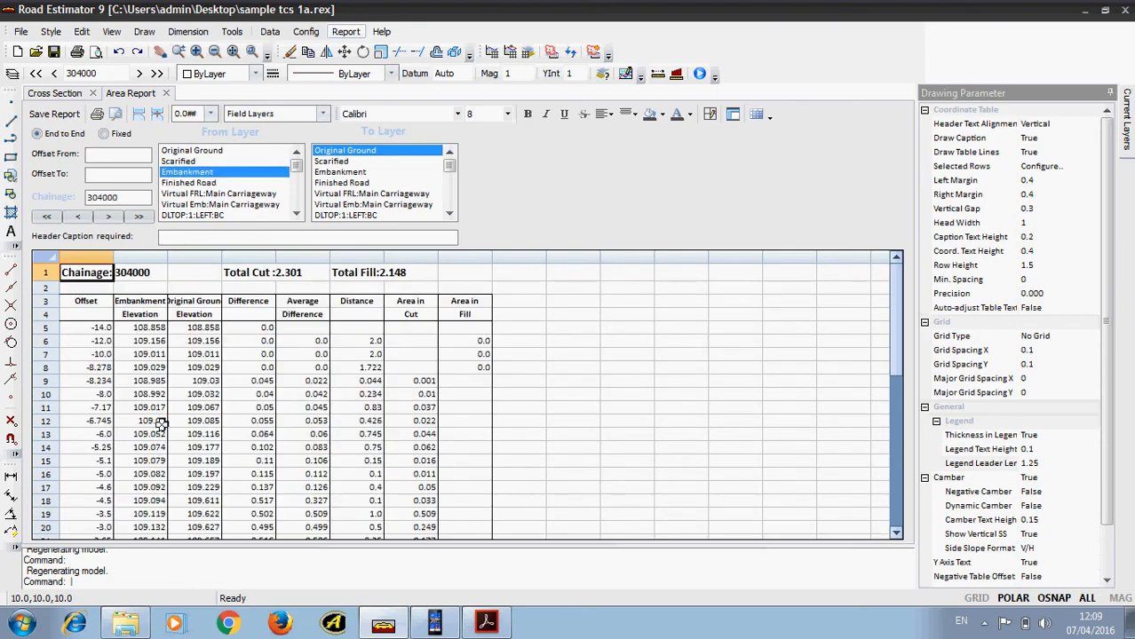
Set the area report's number format to 0.000.
left_click(133, 277)
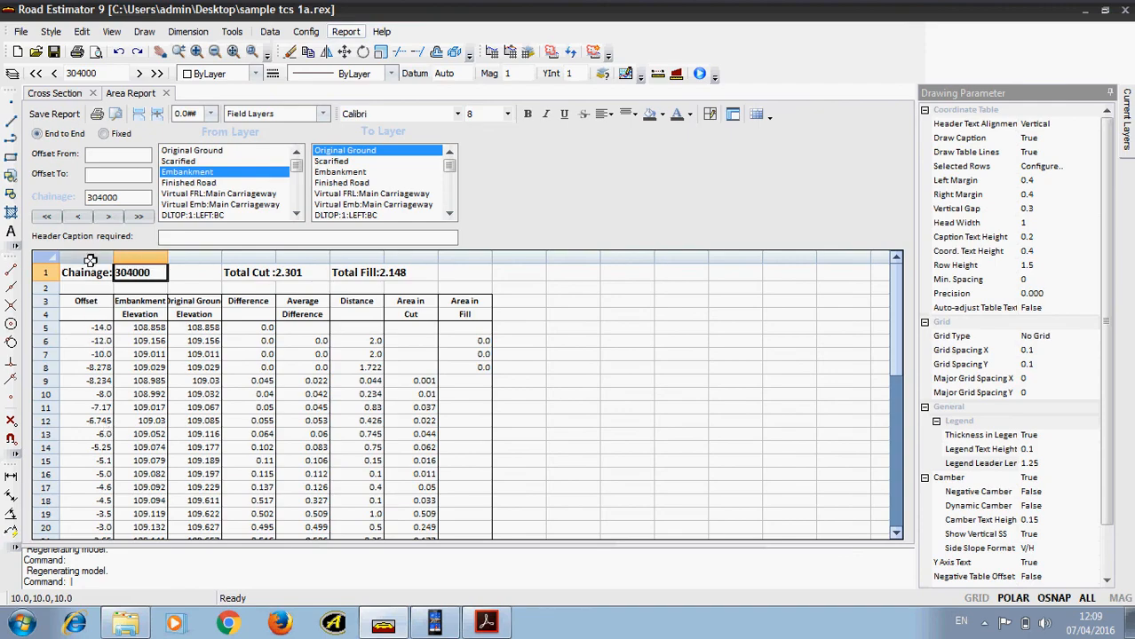
left_click(191, 114)
left_click(193, 149)
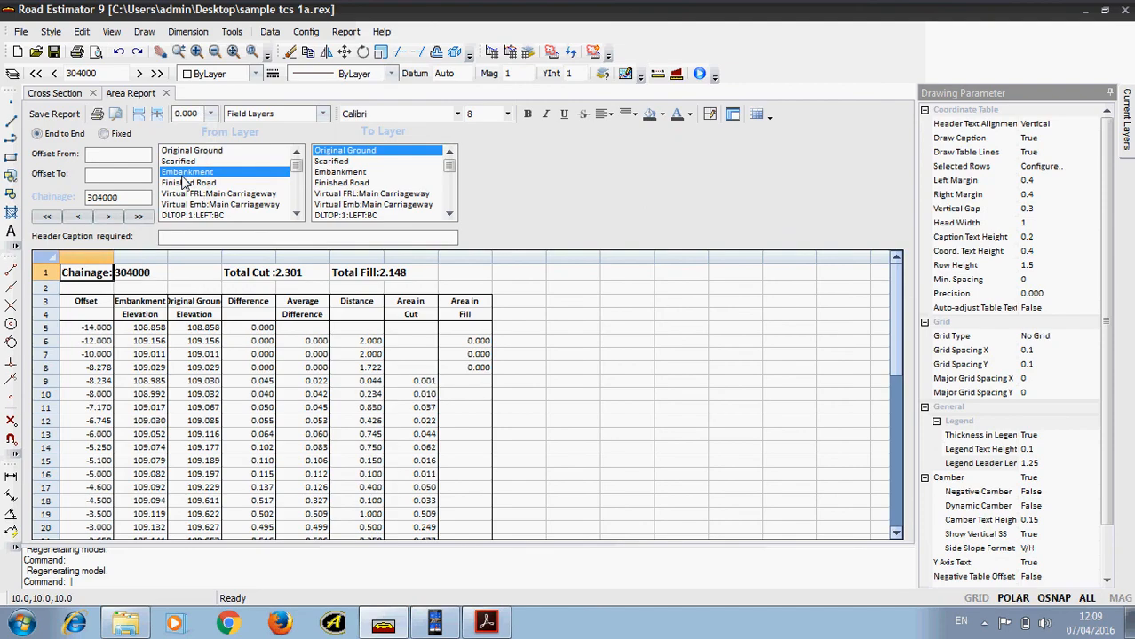
Examine the area report's offset, elevation, difference, distance, cut and fill columns for chainage 304000.
left_click_drag(96, 327, 103, 474)
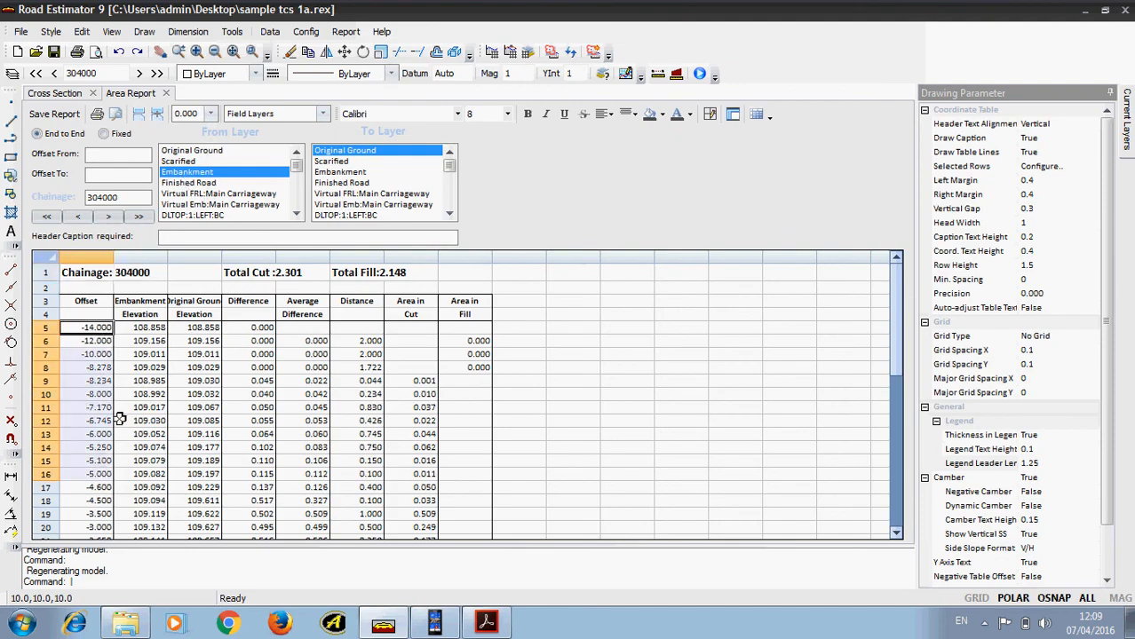
left_click_drag(140, 350, 152, 470)
left_click_drag(195, 341, 196, 432)
left_click_drag(252, 342, 259, 434)
left_click_drag(301, 342, 303, 434)
left_click_drag(356, 341, 356, 436)
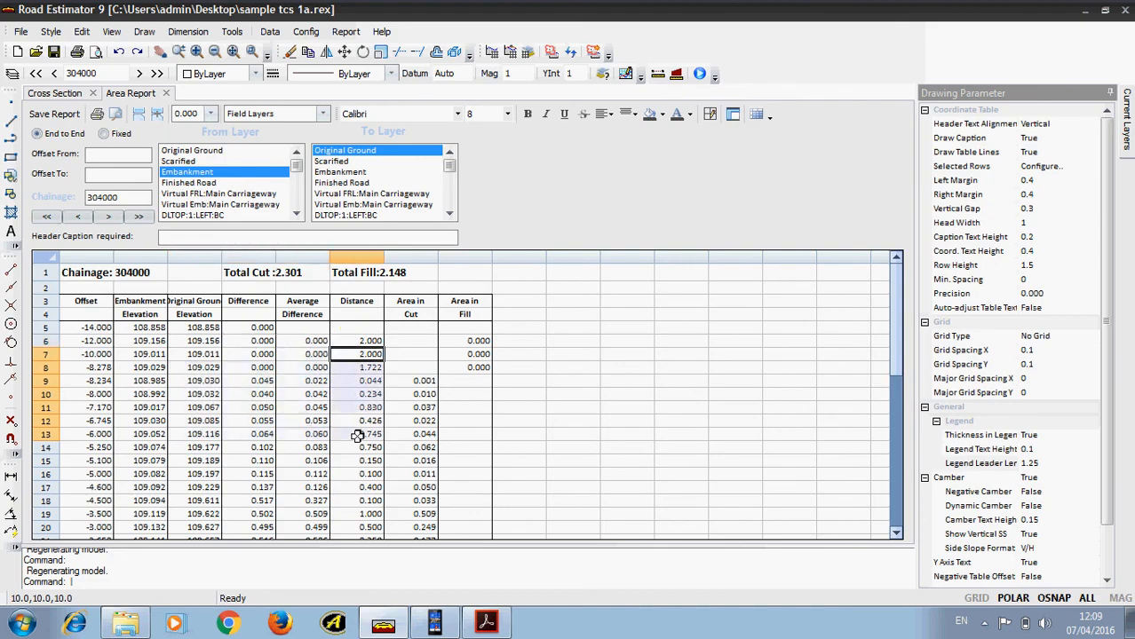
left_click_drag(410, 381, 408, 436)
left_click_drag(460, 354, 461, 393)
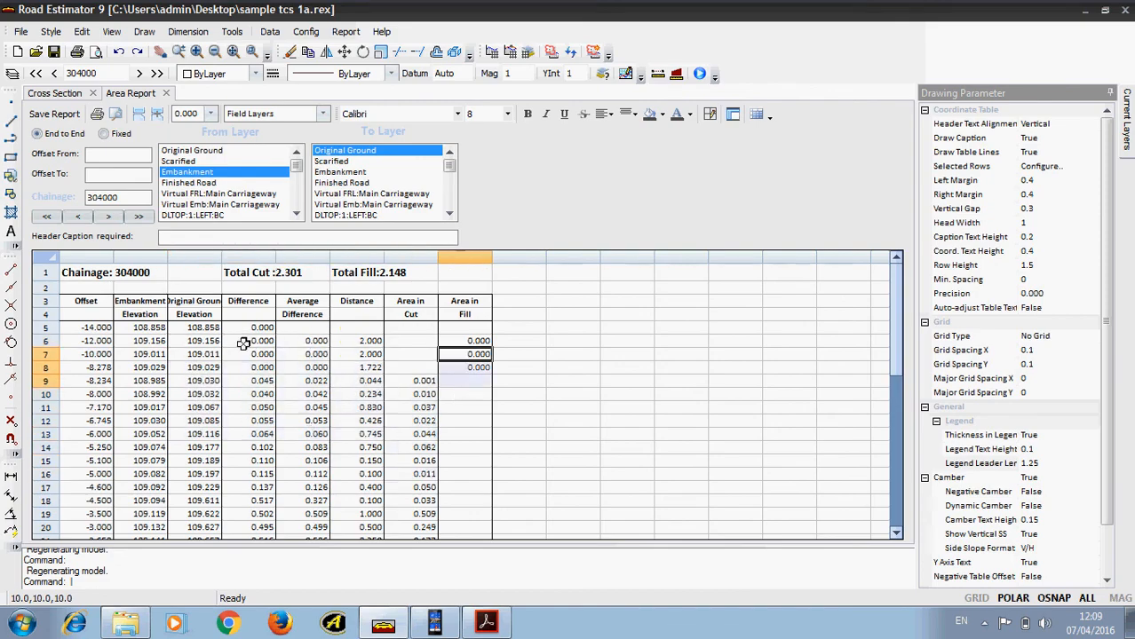
Step through the area report's chainages up to 304100 and return to the first chainage, 304000.
left_click(110, 218)
left_click(110, 218)
left_click(110, 217)
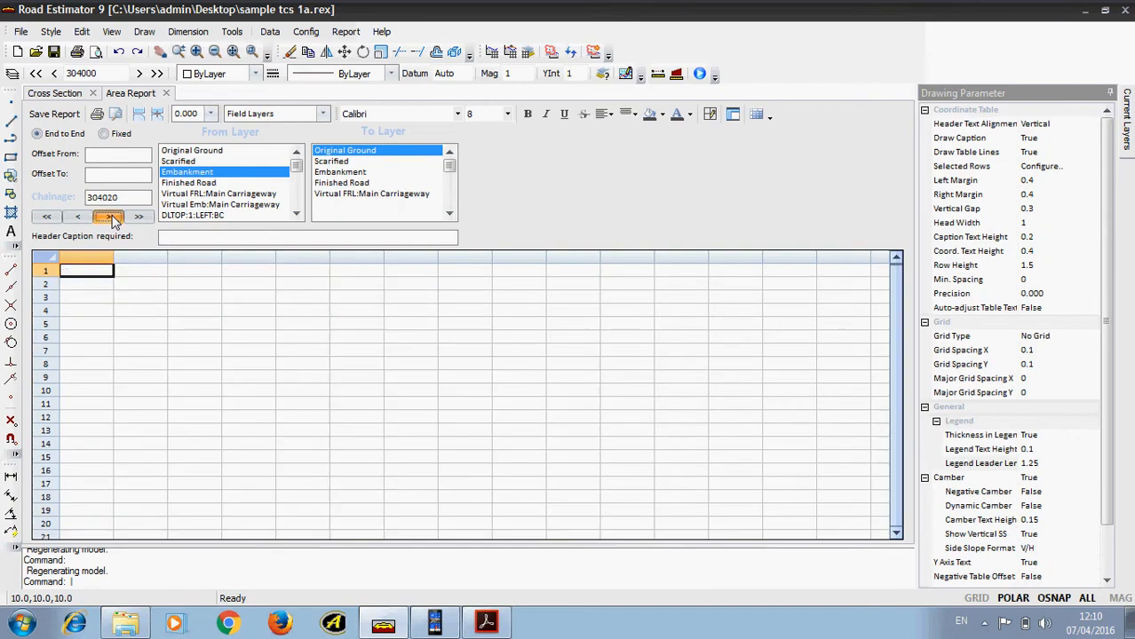
left_click(110, 217)
left_click(110, 218)
left_click(110, 218)
left_click(110, 218)
left_click(111, 218)
left_click(110, 218)
left_click(110, 217)
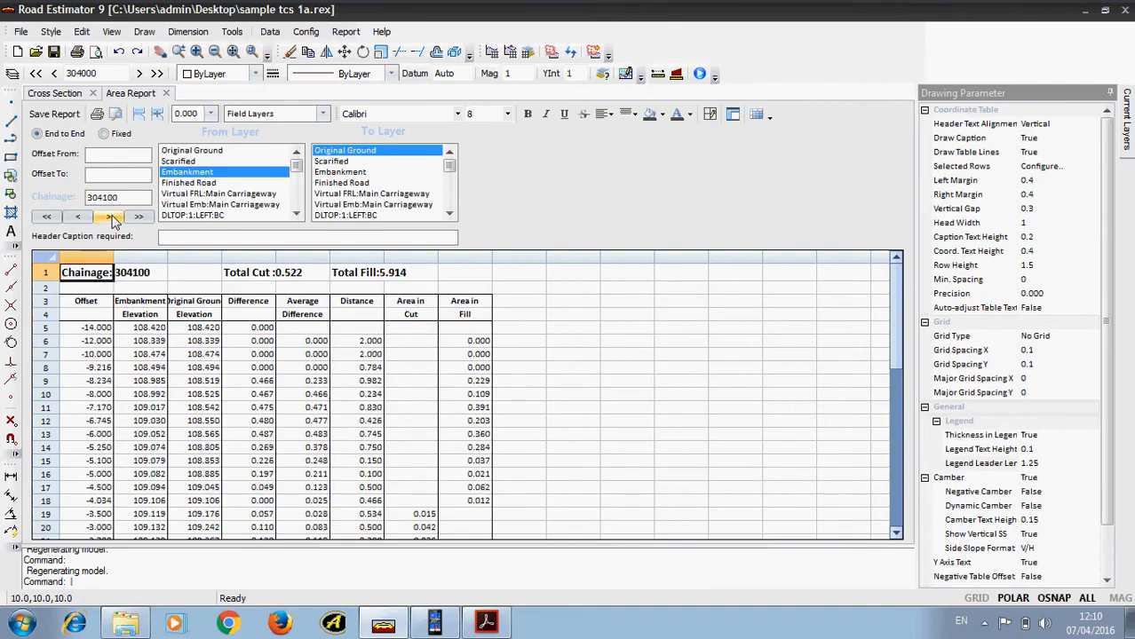
left_click(49, 217)
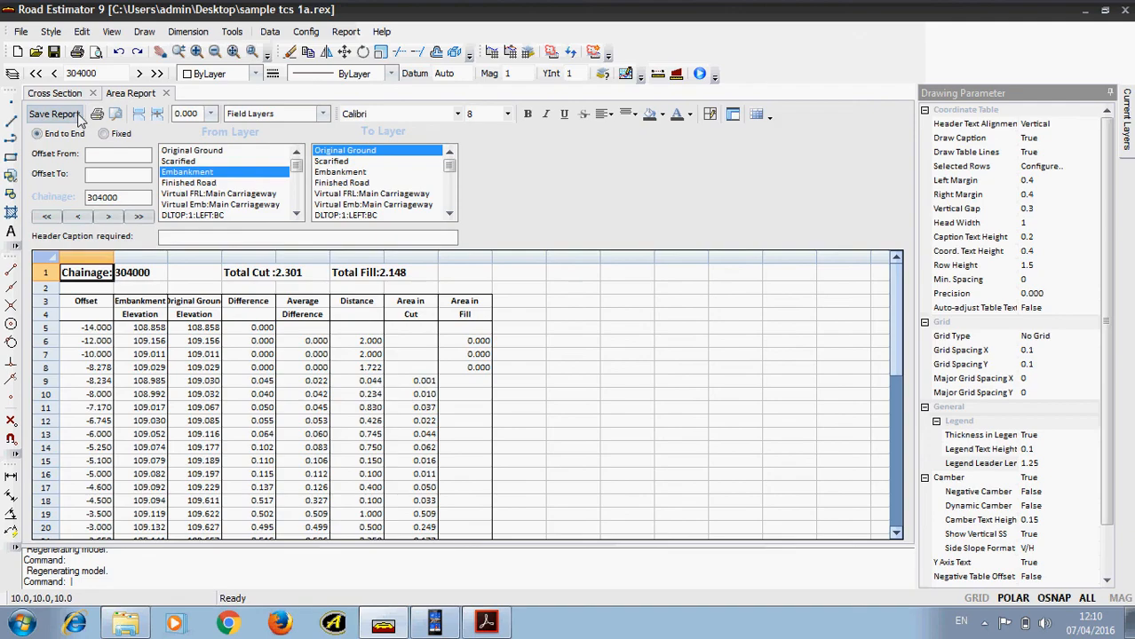
Save the area report to the Desktop as AREA REPORT in Excel 97-2002 format (*.xls).
left_click(53, 114)
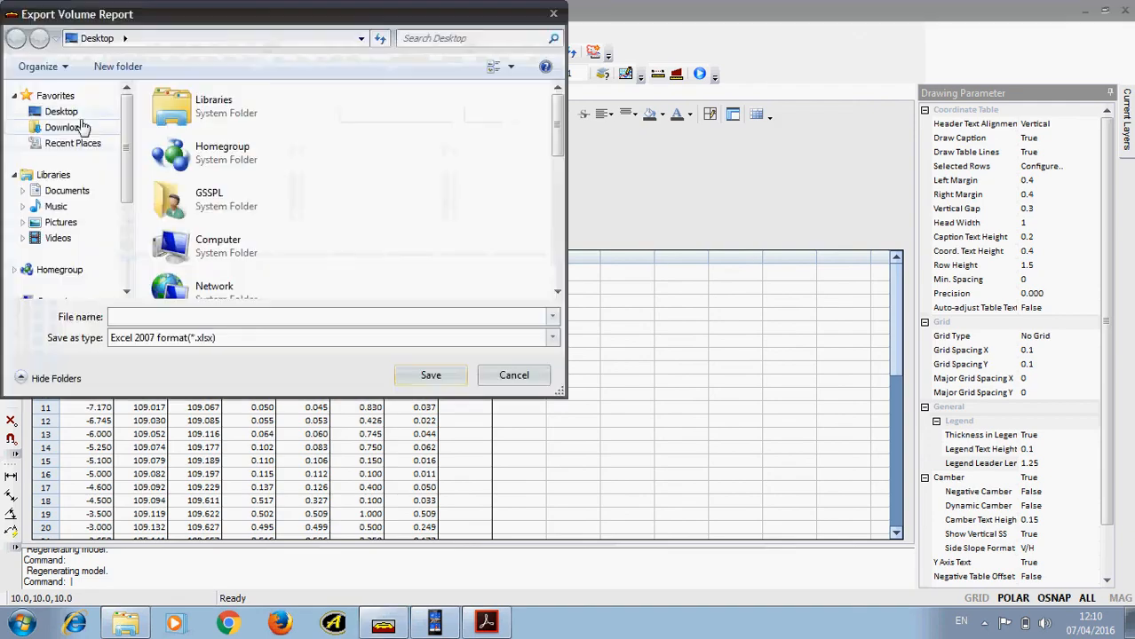
left_click(140, 317)
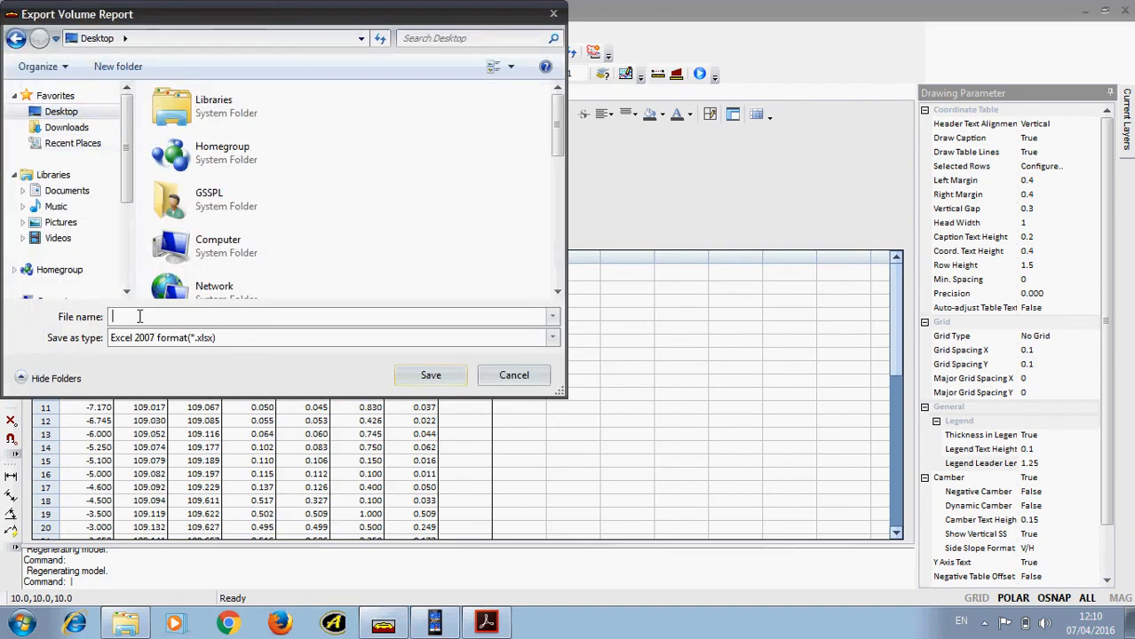
type("AREA REPORT")
left_click(213, 339)
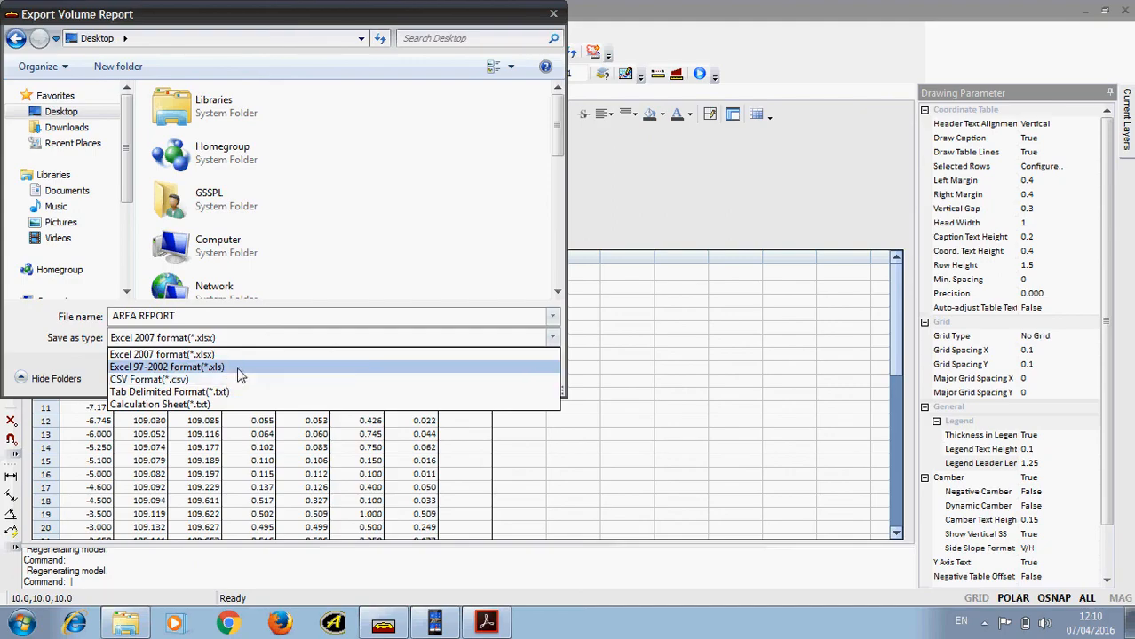
left_click(240, 367)
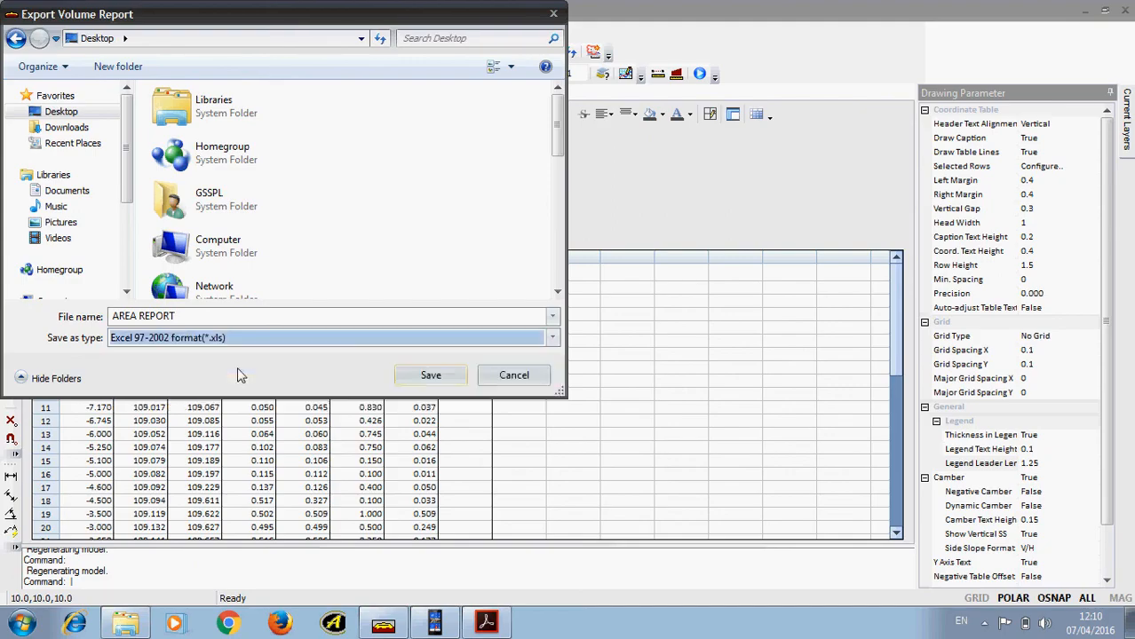
left_click(460, 380)
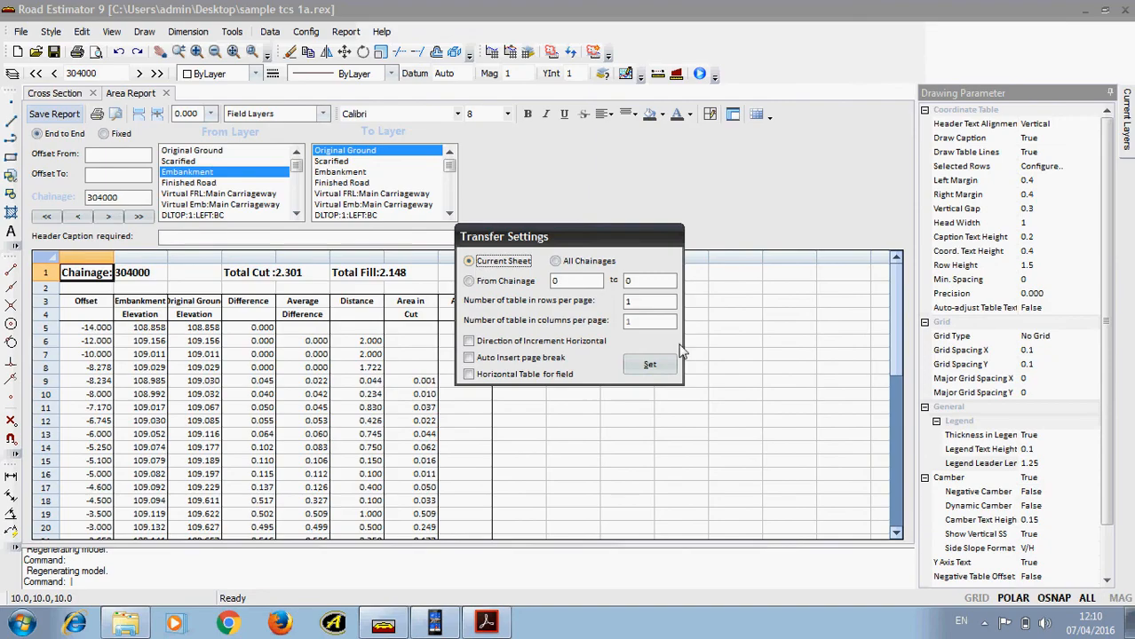
Set the transfer settings to export all chainages and complete the area report export.
left_click(982, 623)
left_click(983, 623)
left_click(554, 261)
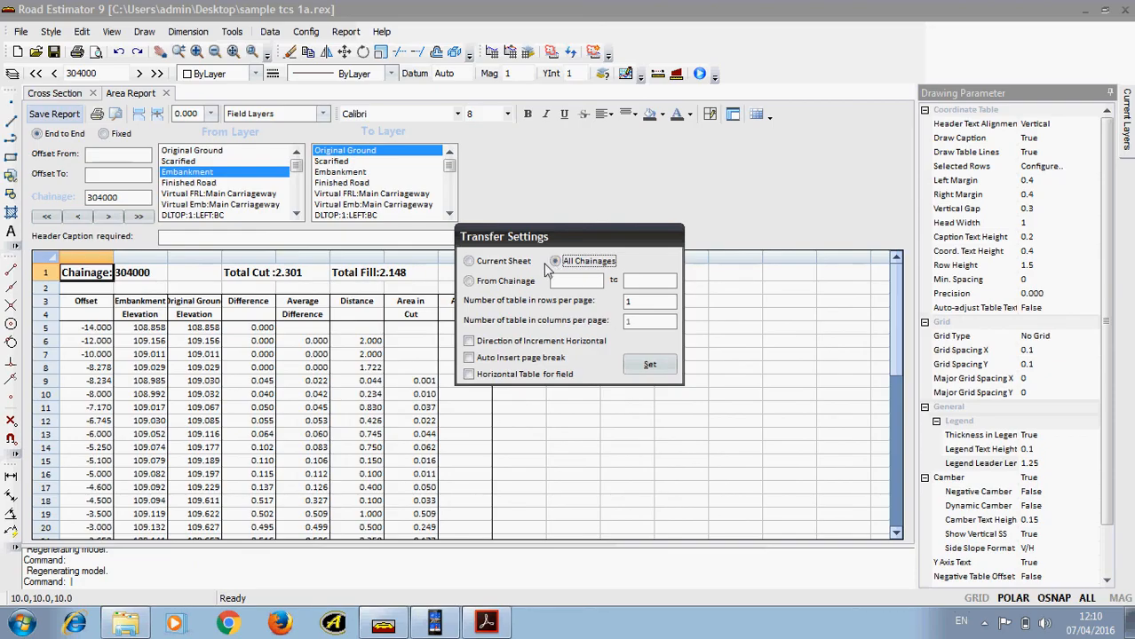
left_click(519, 282)
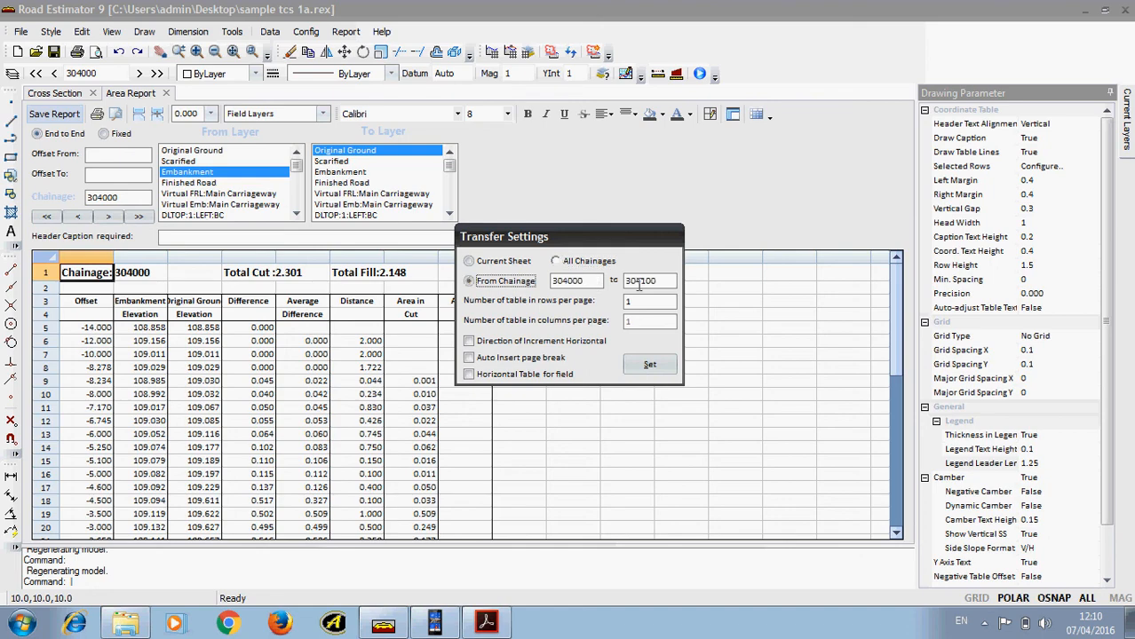
left_click(588, 263)
left_click(668, 367)
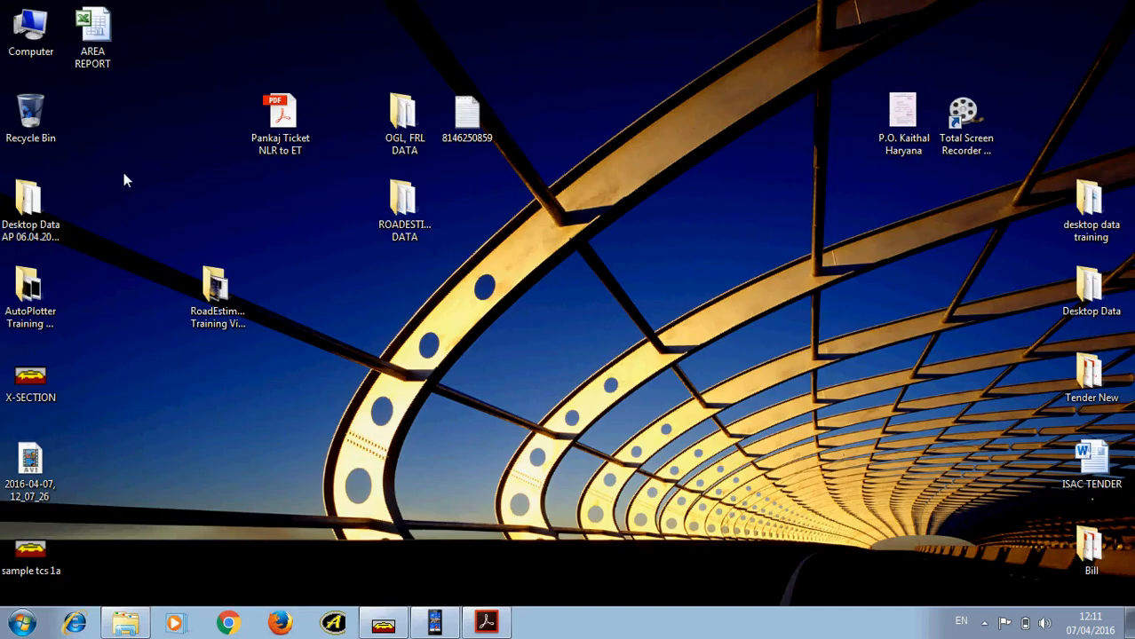
Open the exported AREA REPORT file in Excel, examine the area tables for every chainage, and close it.
double_click(92, 34)
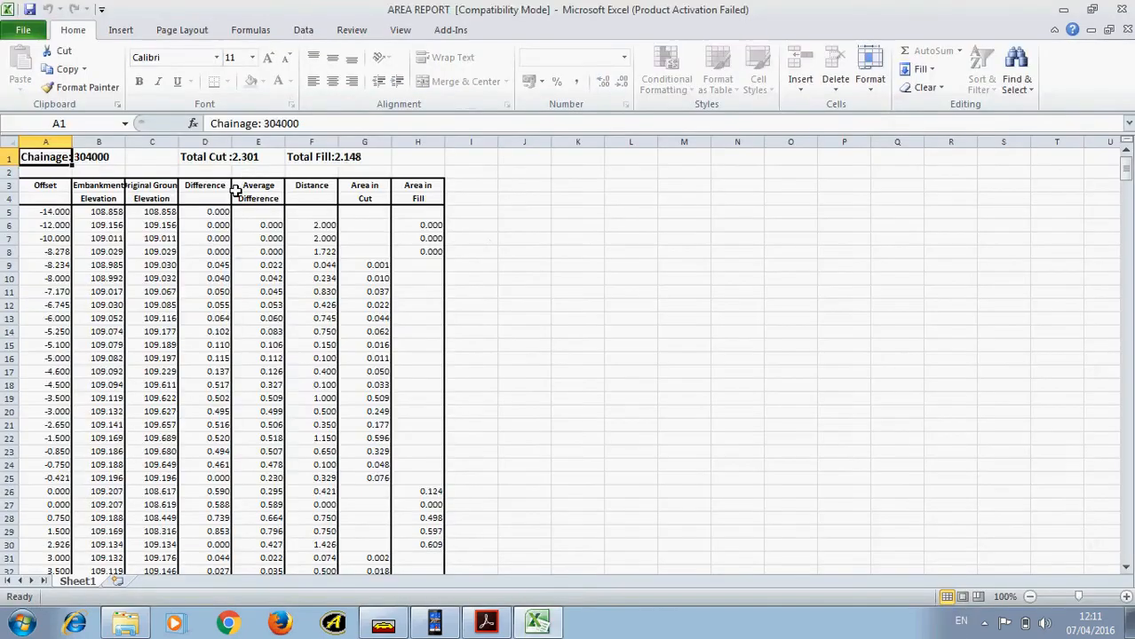
scroll(247, 382, "down", 13)
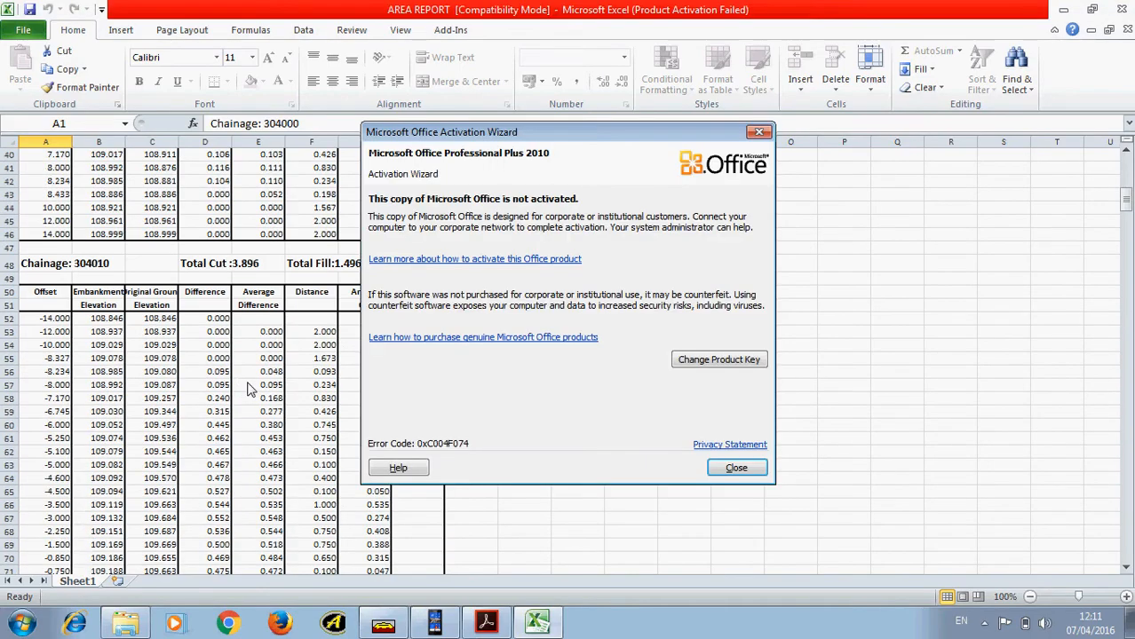
left_click(736, 467)
scroll(342, 407, "down", 15)
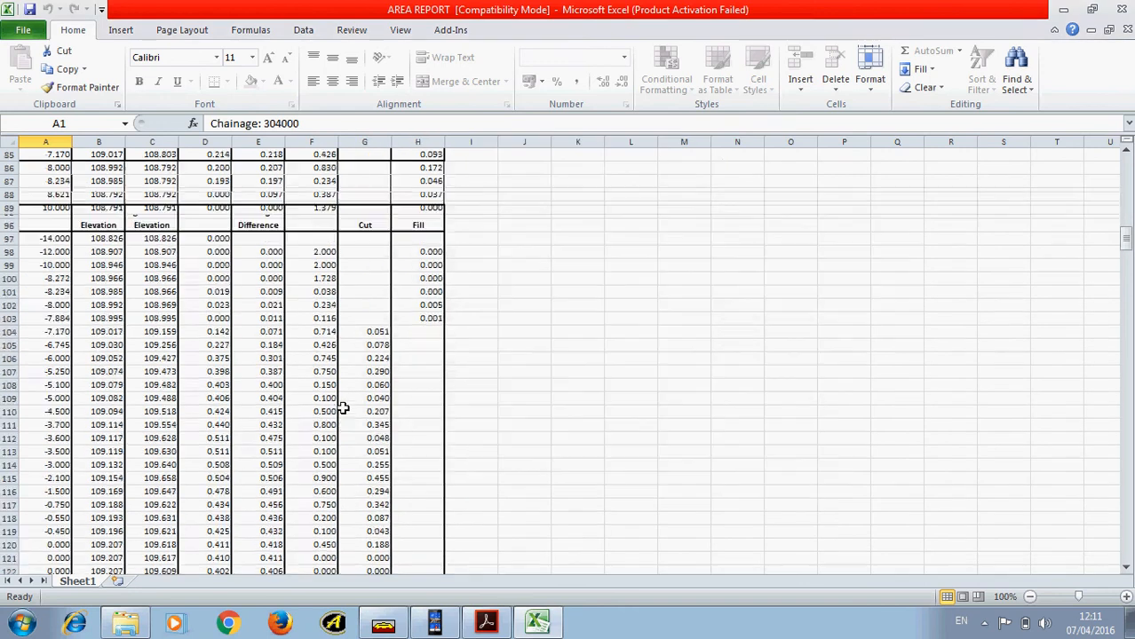
scroll(343, 408, "down", 20)
scroll(343, 408, "down", 20)
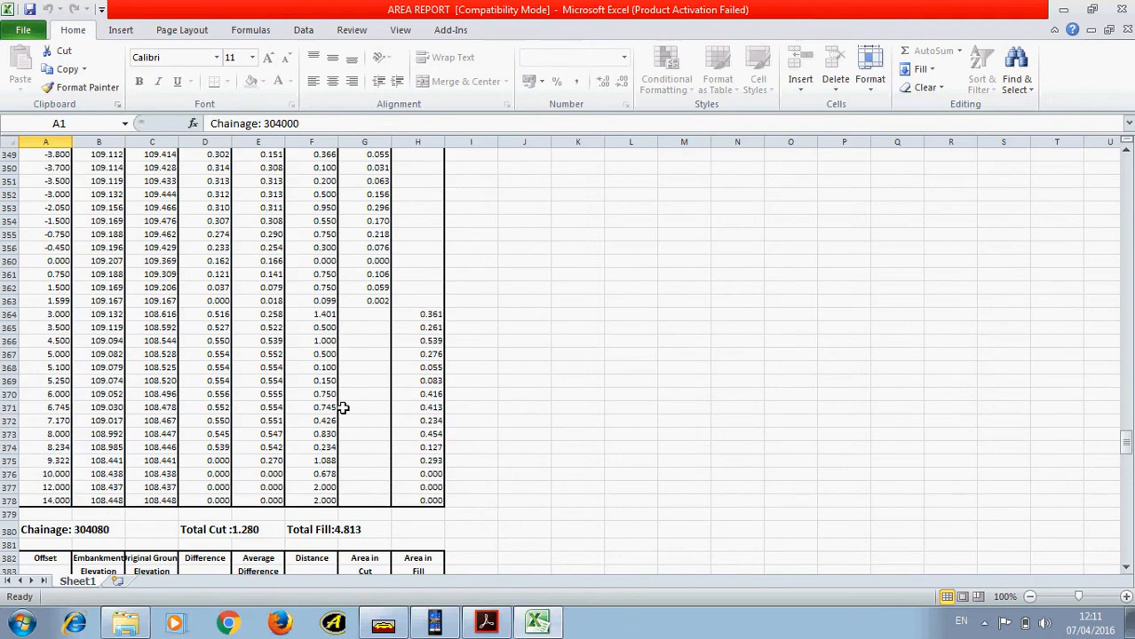
scroll(343, 407, "down", 20)
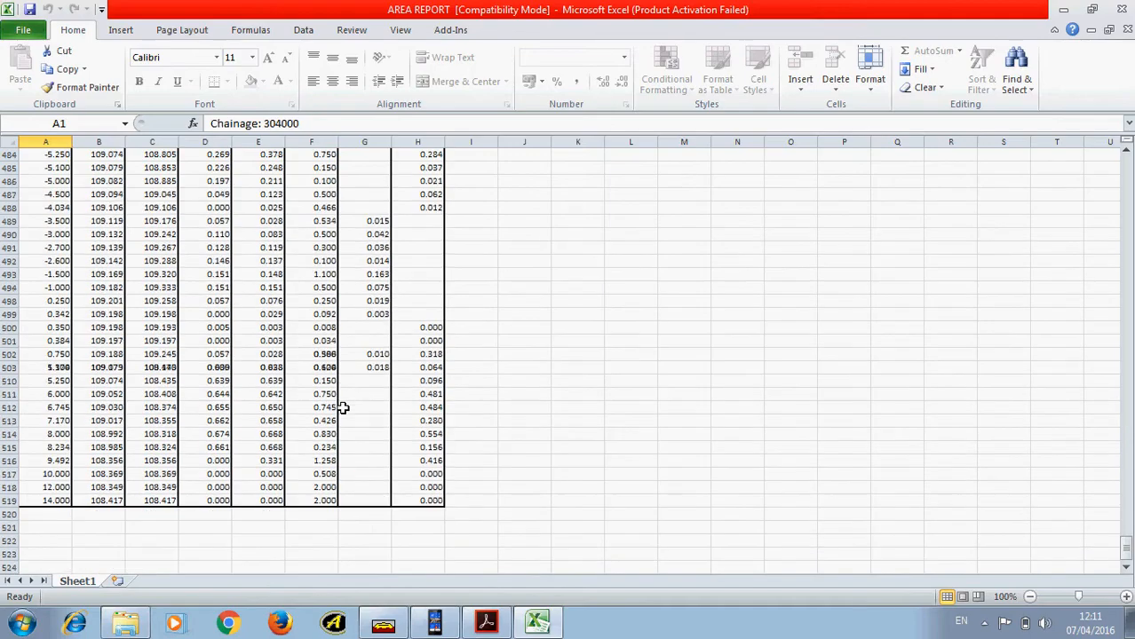
left_click(1116, 9)
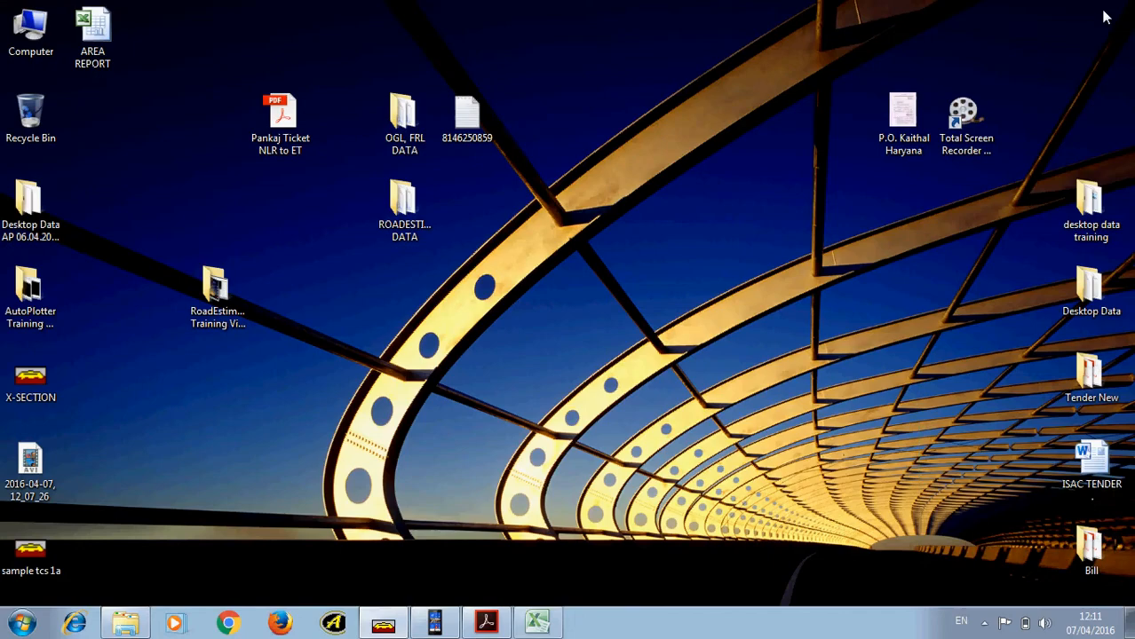
Switch back to Road Estimator and close the area report.
left_click(433, 625)
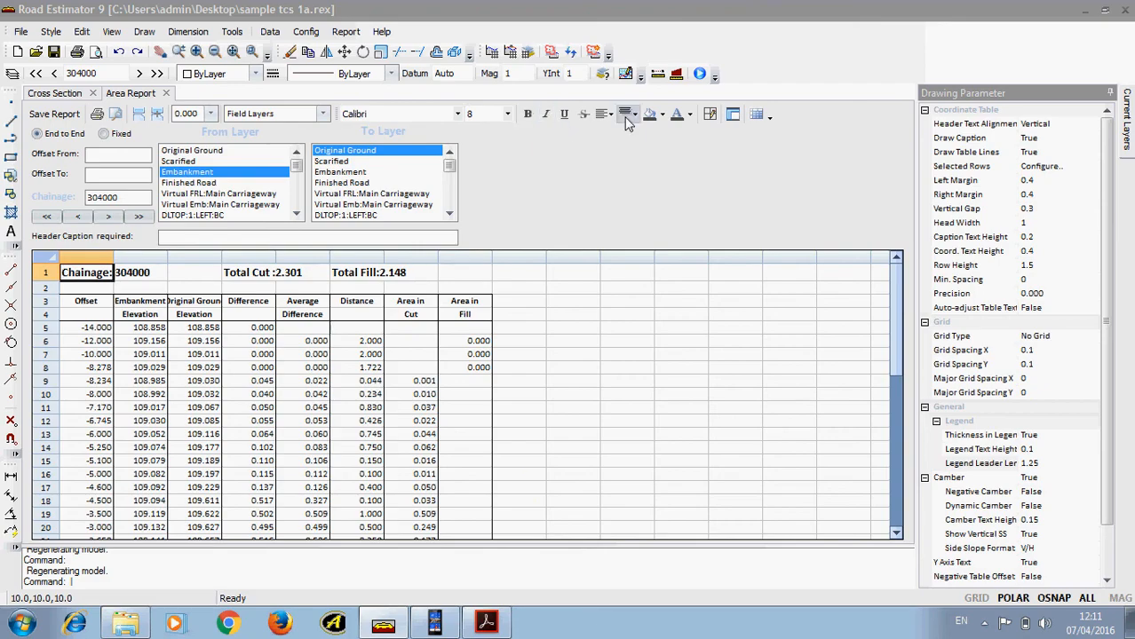
left_click(226, 237)
left_click(165, 93)
Open the volume report and generate trapezoidal volumes from the Embankment layer to the Original Ground layer.
left_click(353, 33)
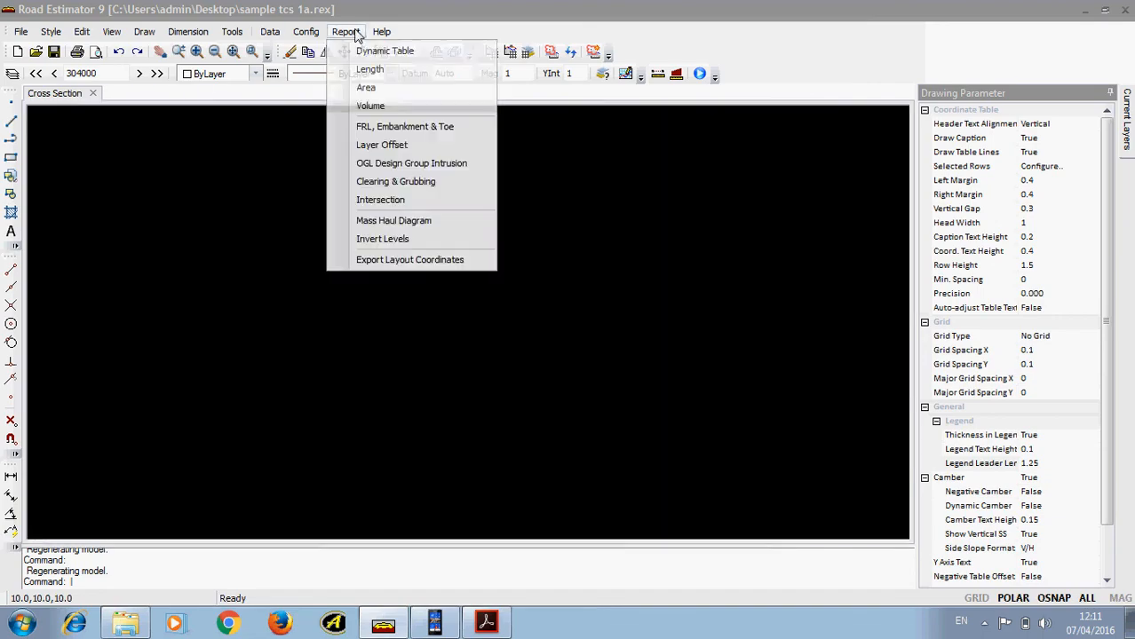
left_click(370, 107)
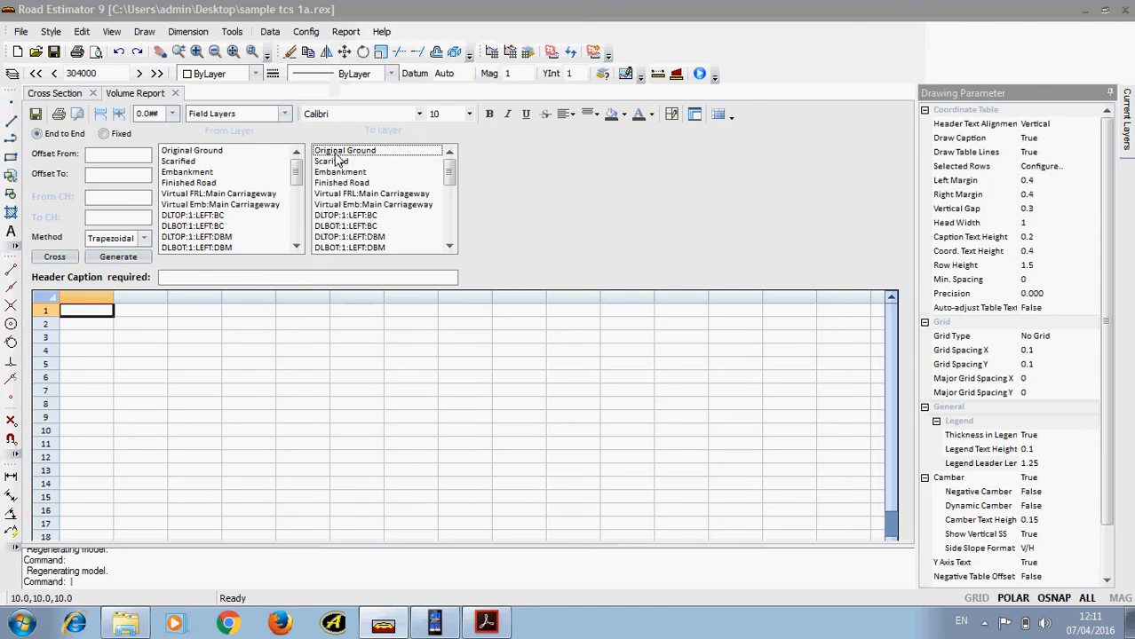
left_click(338, 153)
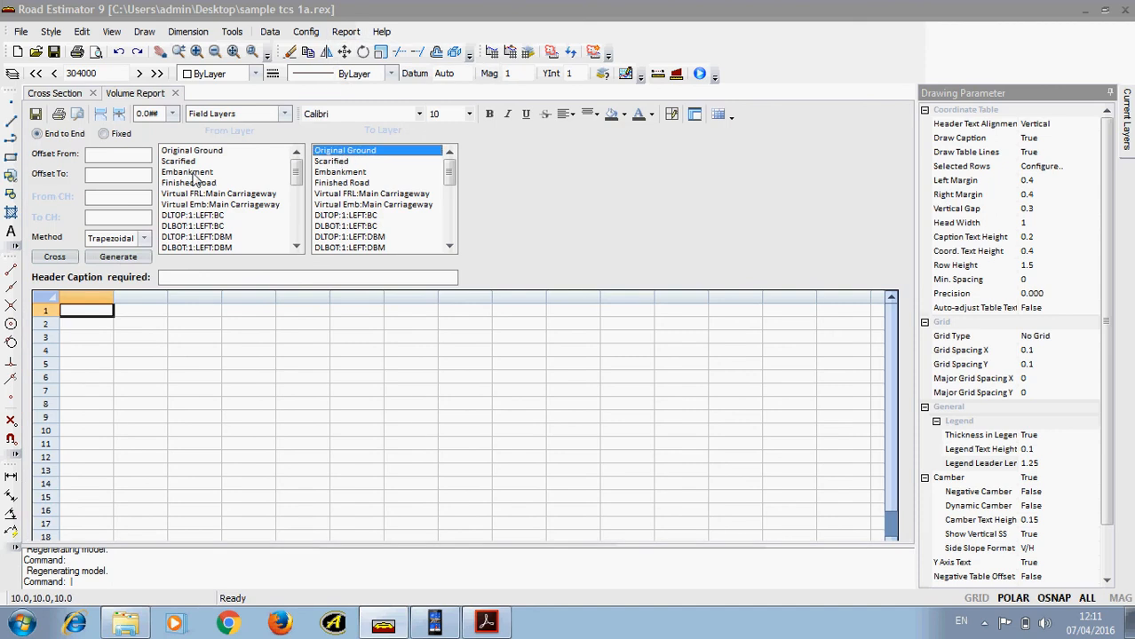
left_click(182, 173)
left_click(118, 257)
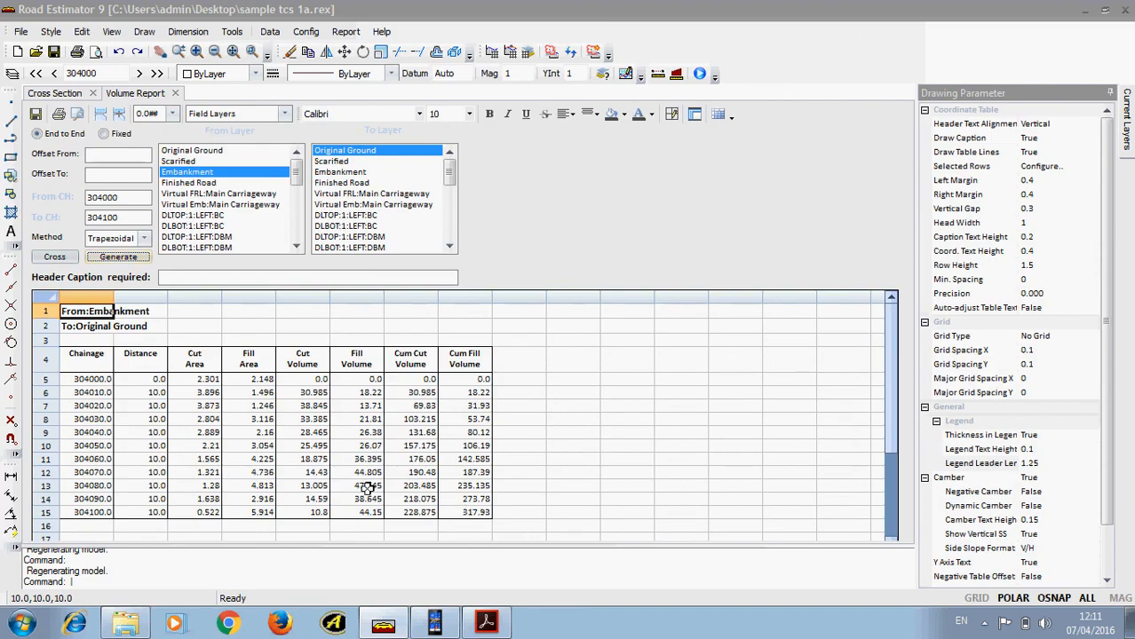
Regenerate the volume report with the Simpson method.
left_click(143, 238)
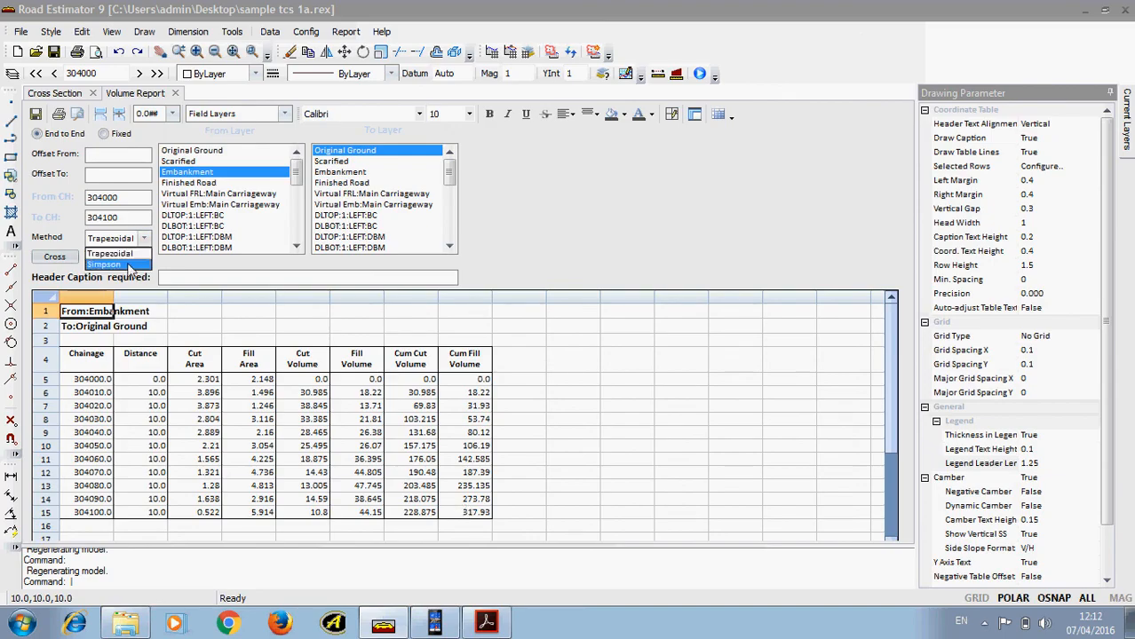
left_click(107, 264)
left_click(118, 257)
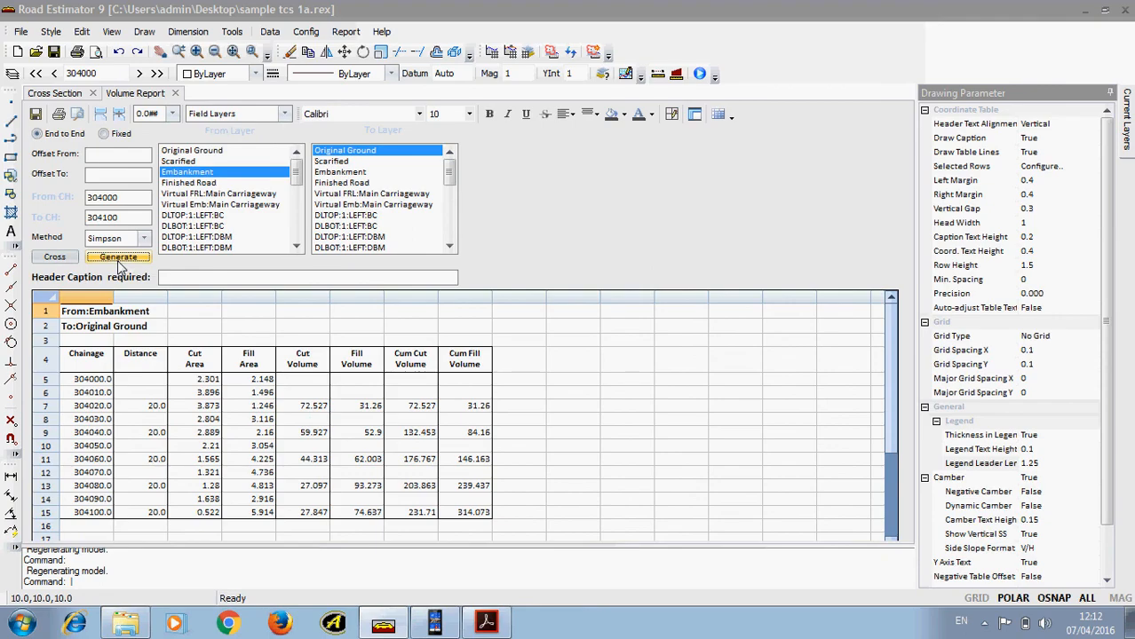
Switch the volume report's method back to Trapezoidal and regenerate it.
left_click(143, 238)
left_click(109, 251)
left_click(121, 257)
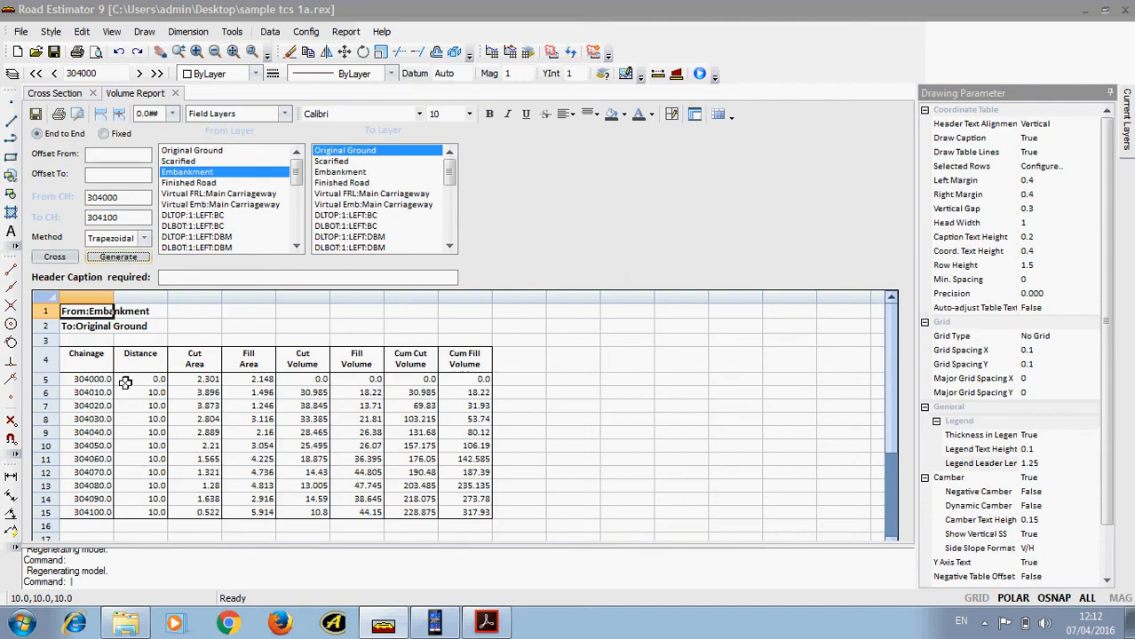
Select the chainage cells from 304030 to 304050 in the volume report.
left_click(98, 432)
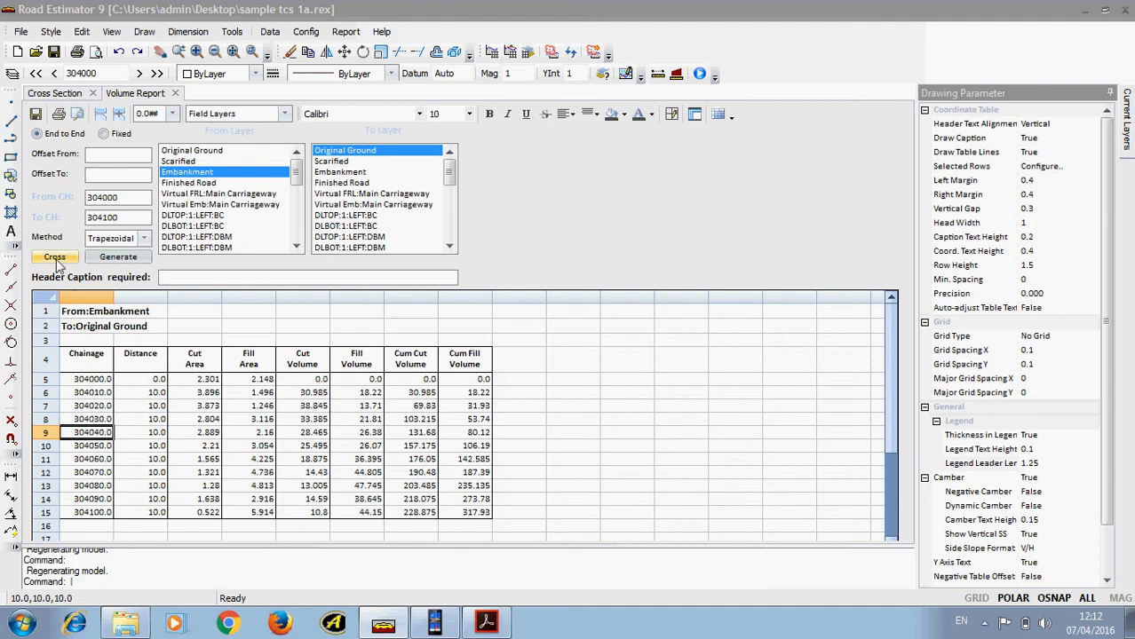
left_click(93, 418)
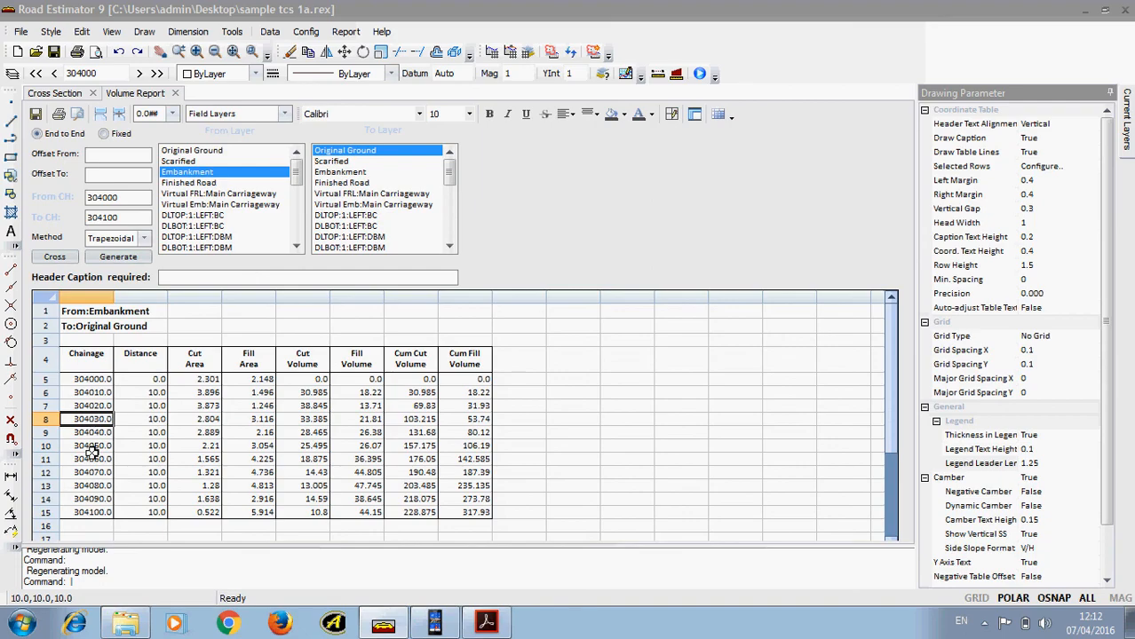
left_click(90, 446)
left_click(92, 419)
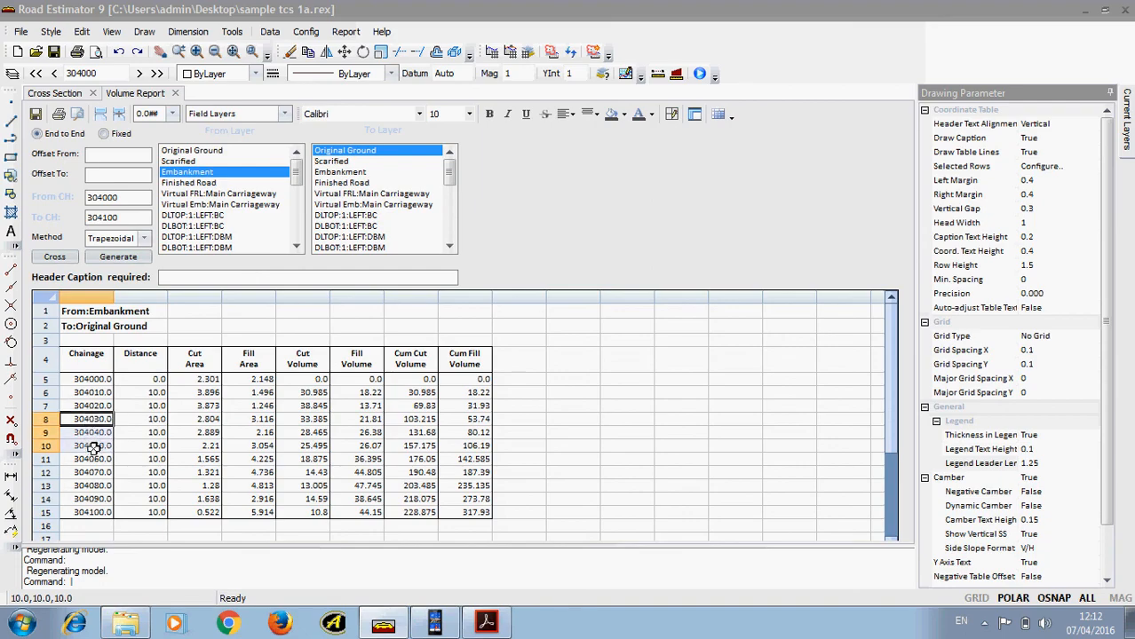
Remove the crossing from chainage 304030 to 304070 from the volume report and close the crossing removal dialog.
left_click(54, 256)
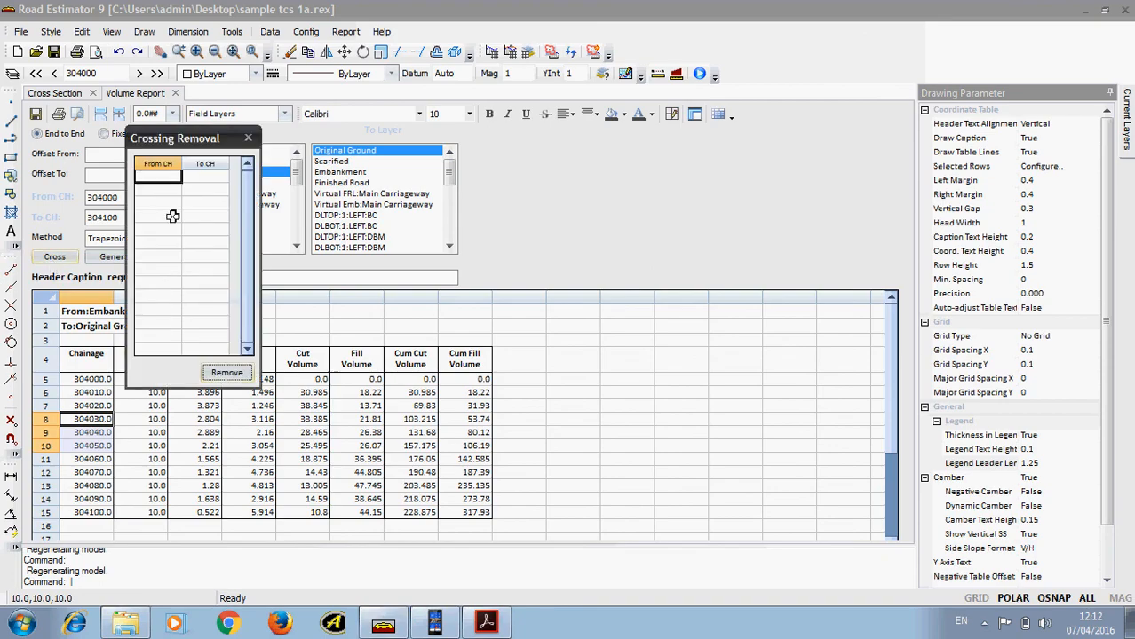
left_click(167, 177)
type("30403")
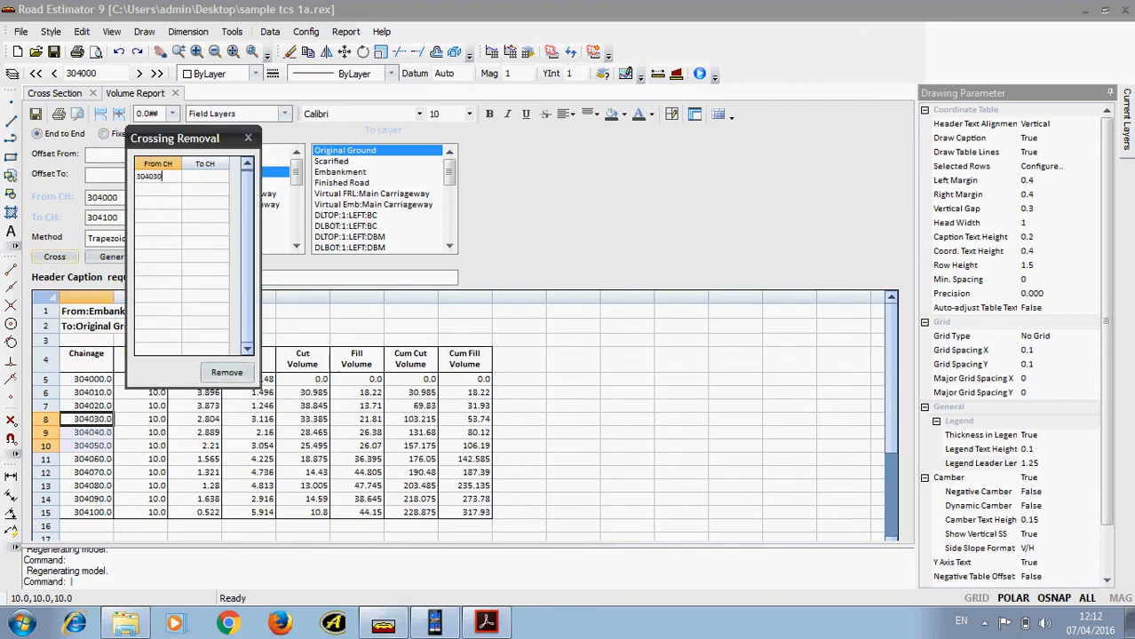
type("0")
key("Tab")
type("3")
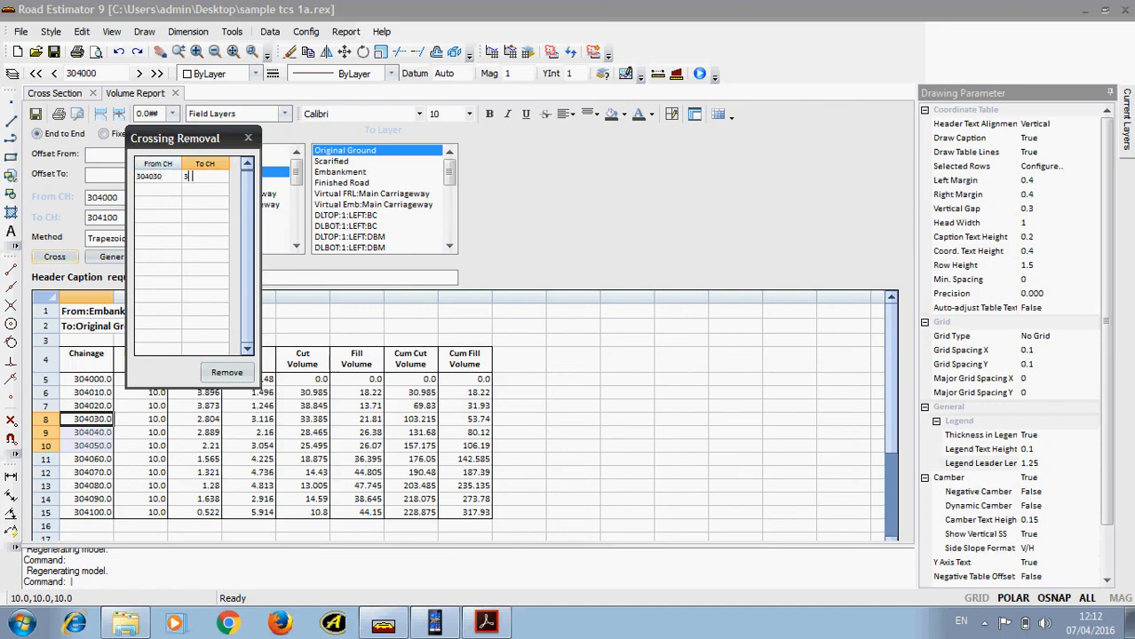
type("00")
type("070")
key("Return")
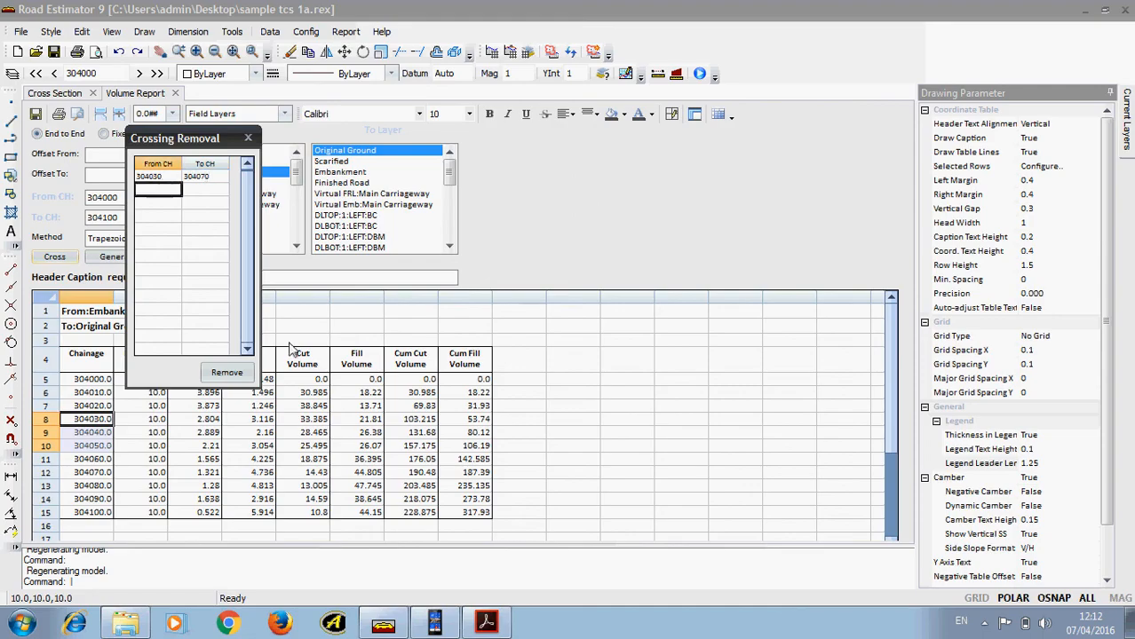
left_click(236, 373)
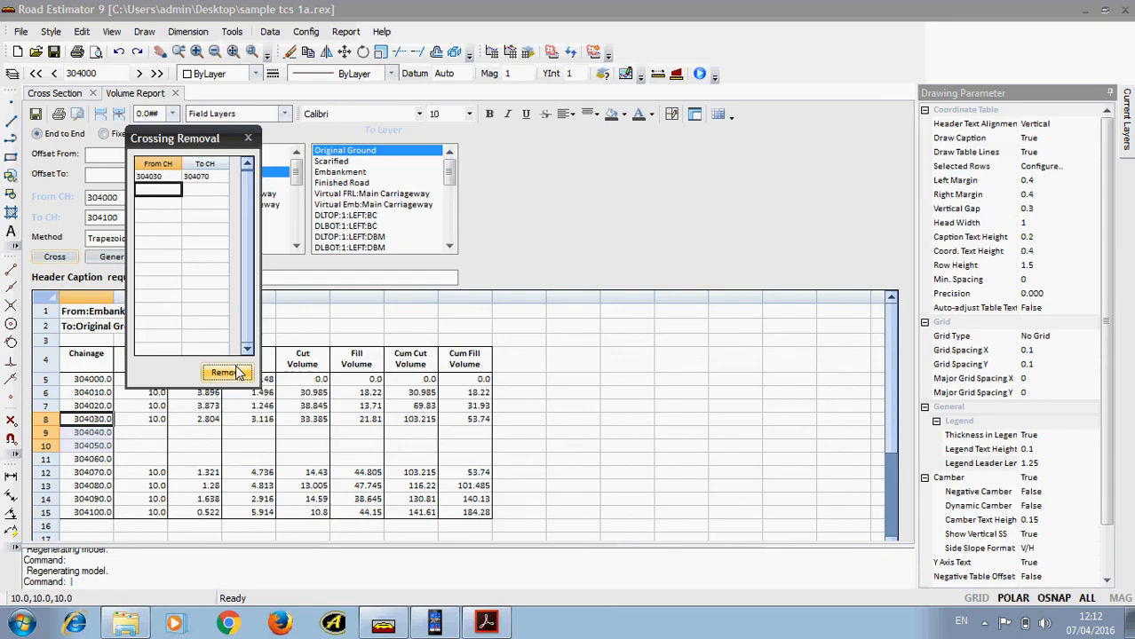
left_click(247, 137)
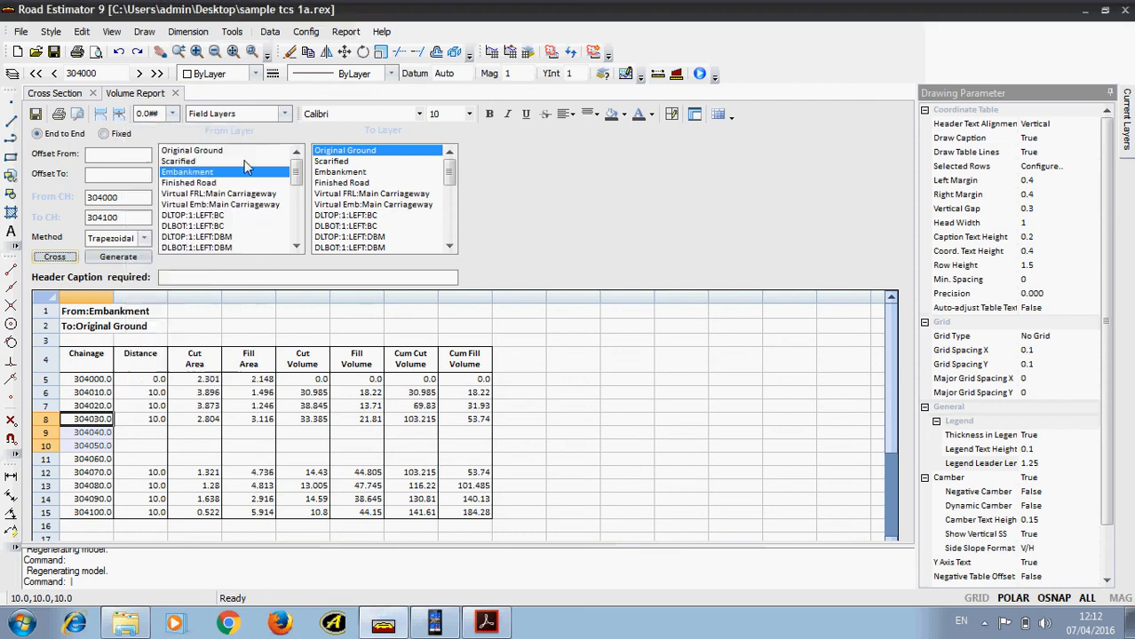
Look through the left-side pavement layers available as the volume report's from layer.
left_click(209, 379)
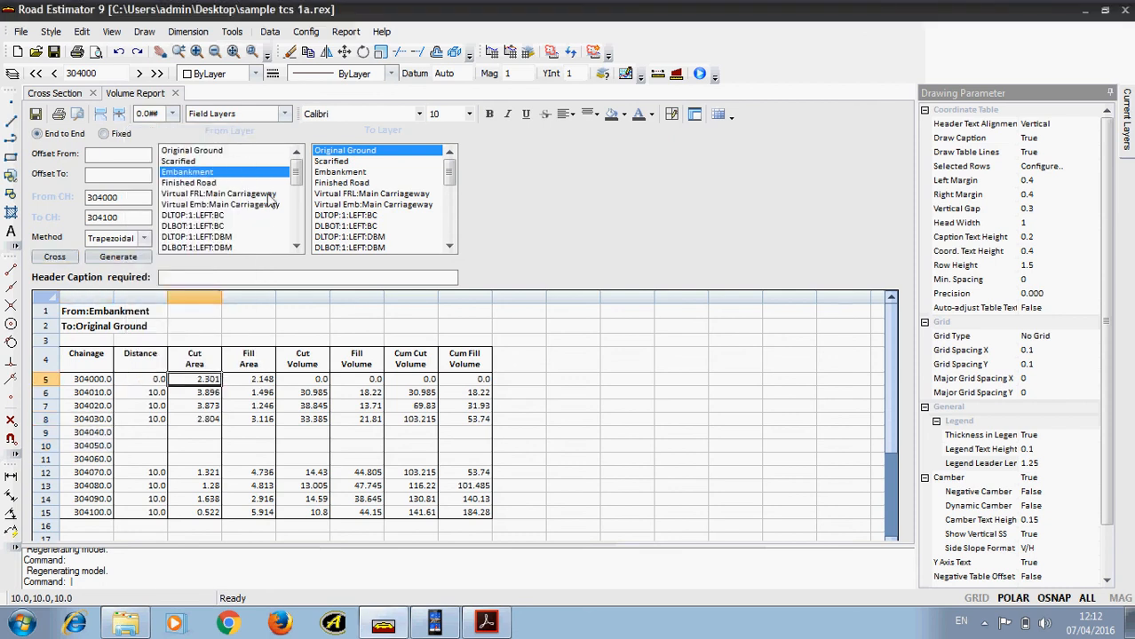
scroll(296, 247, "down", 1)
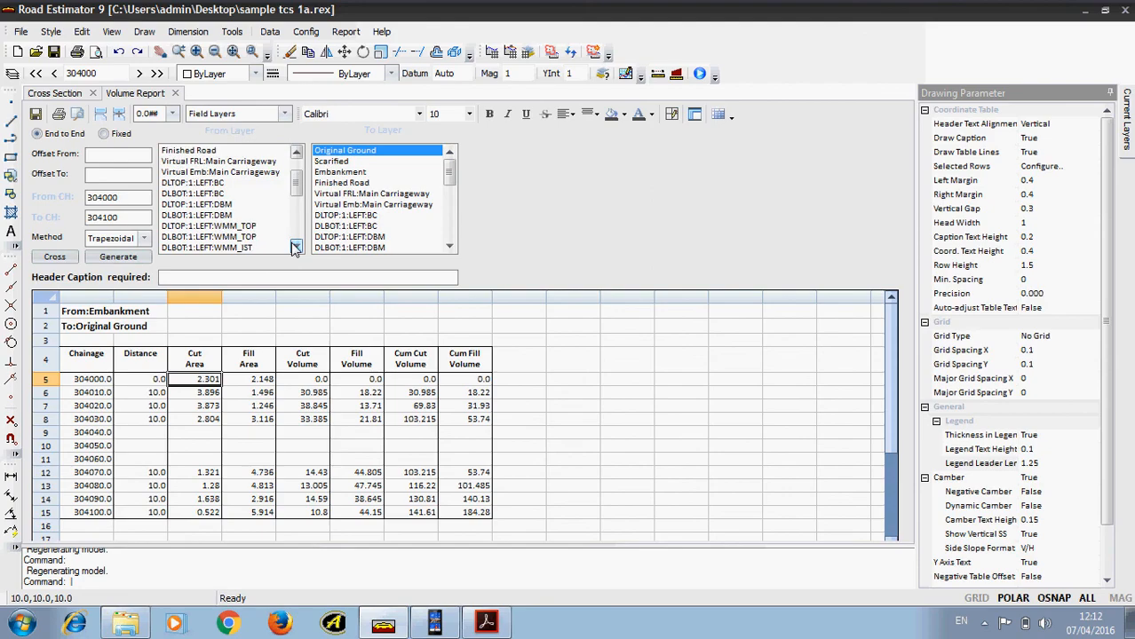
left_click(211, 187)
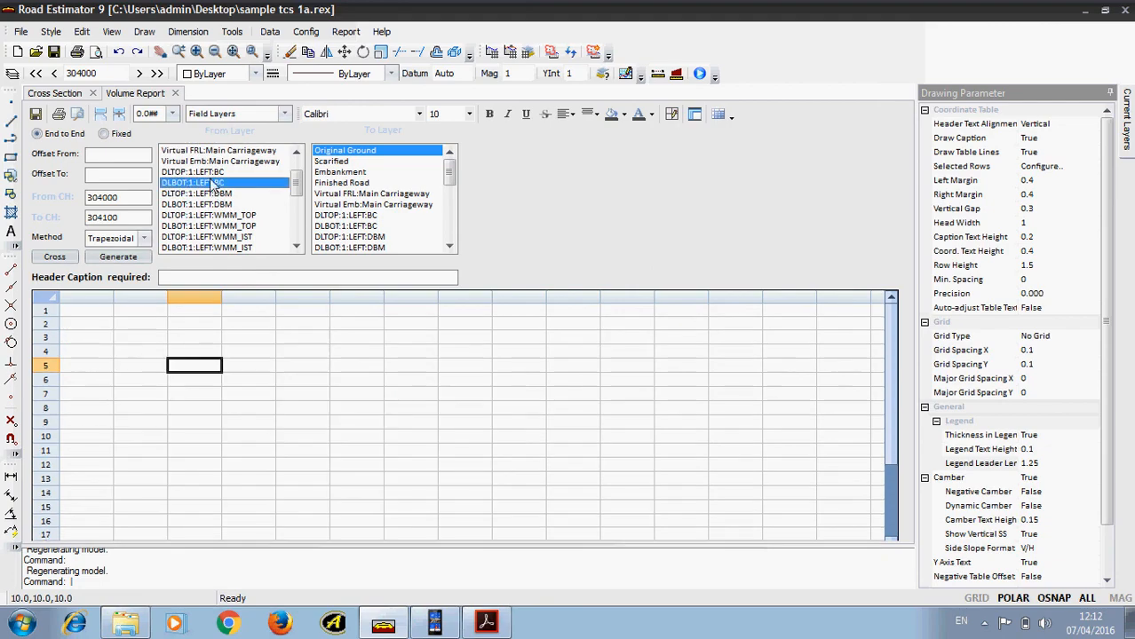
left_click(206, 174)
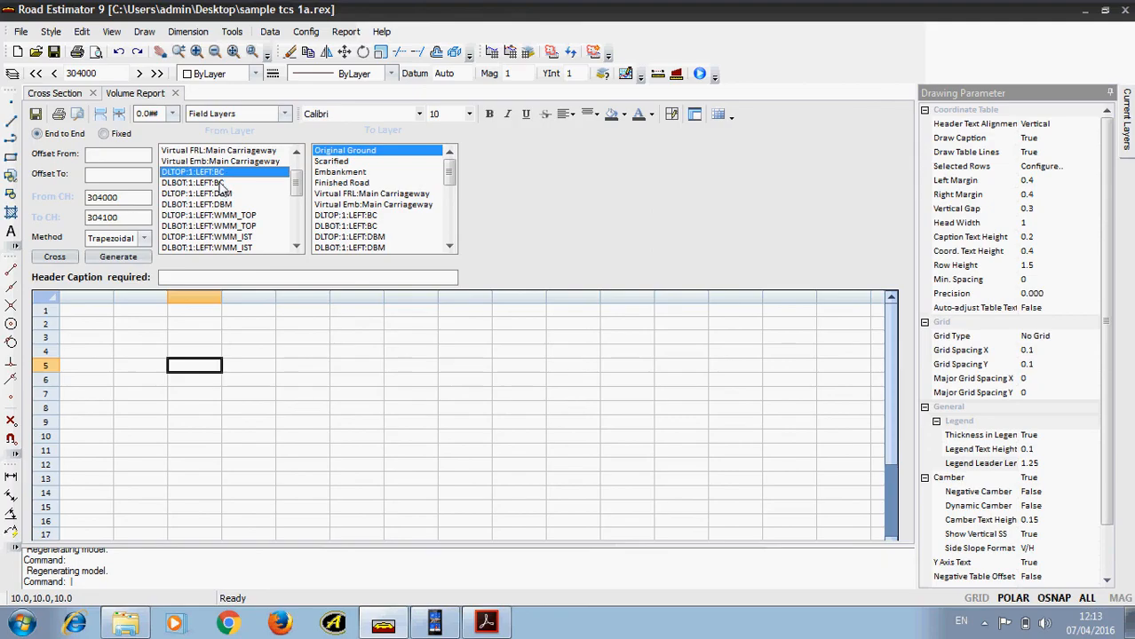
left_click(222, 184)
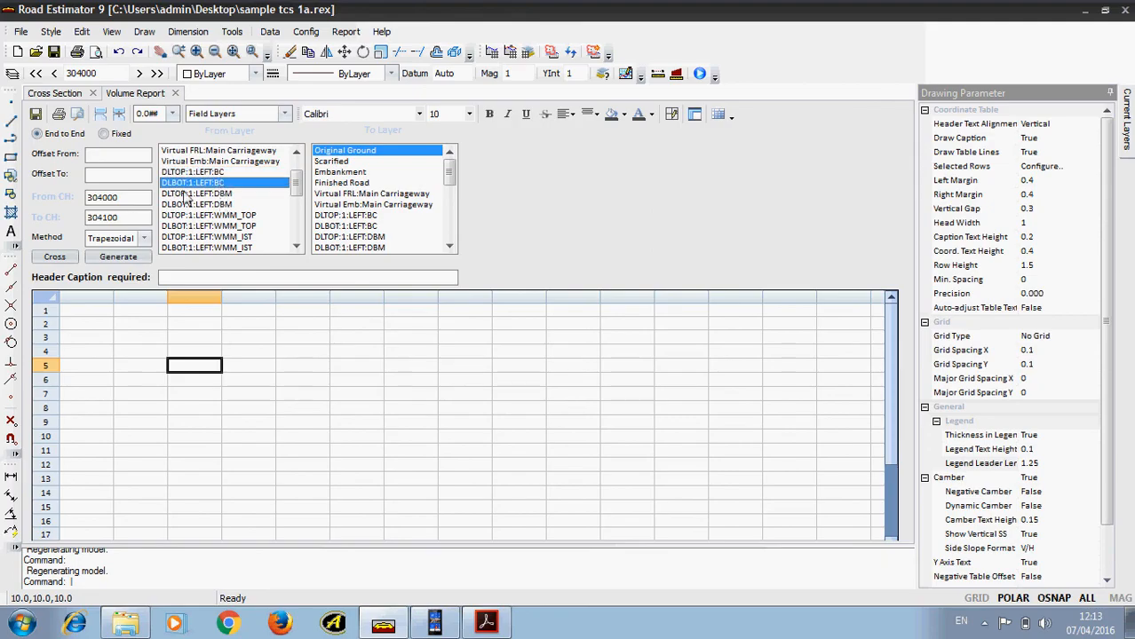
left_click(221, 195)
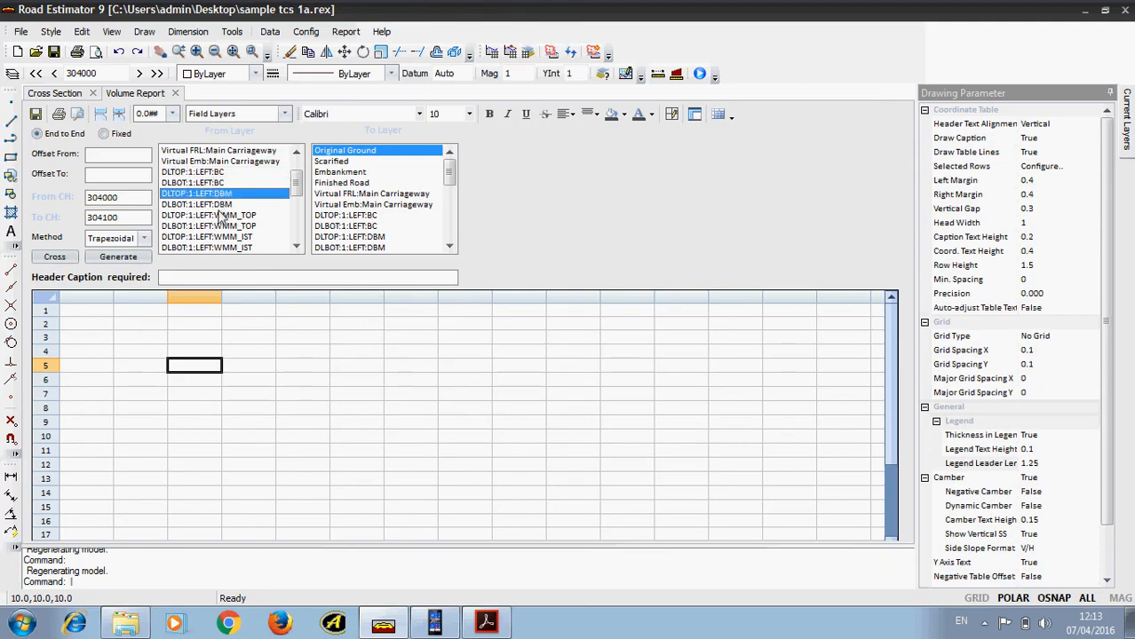
left_click(217, 205)
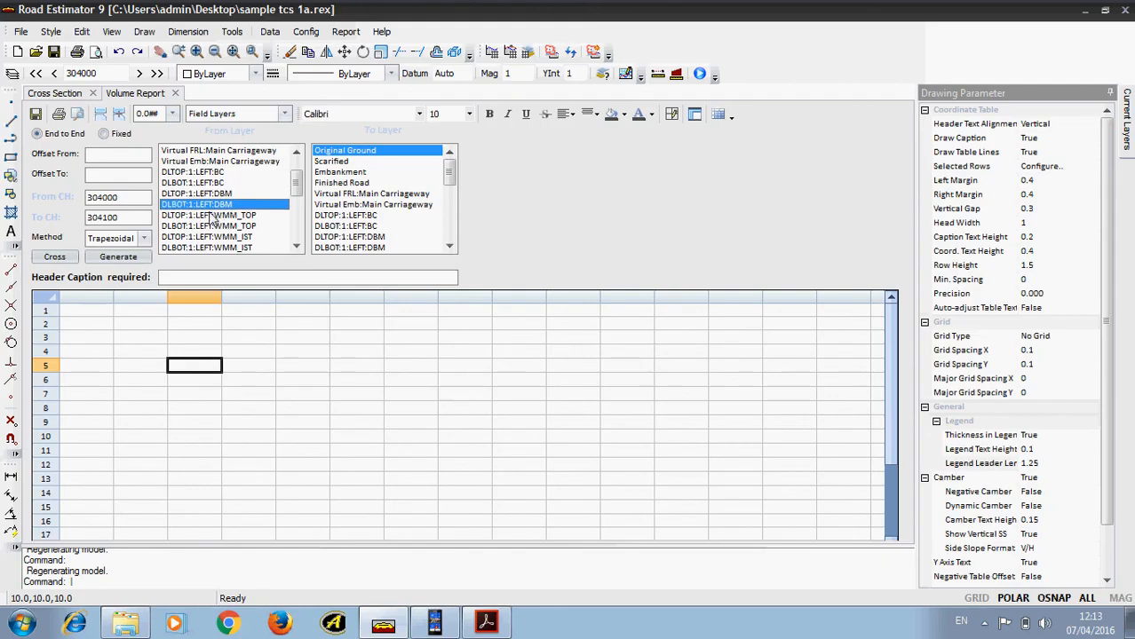
left_click(216, 216)
left_click(213, 227)
left_click(289, 248)
left_click(296, 247)
left_click(297, 247)
left_click(297, 247)
left_click(297, 248)
left_click(297, 248)
left_click(297, 248)
left_click(296, 248)
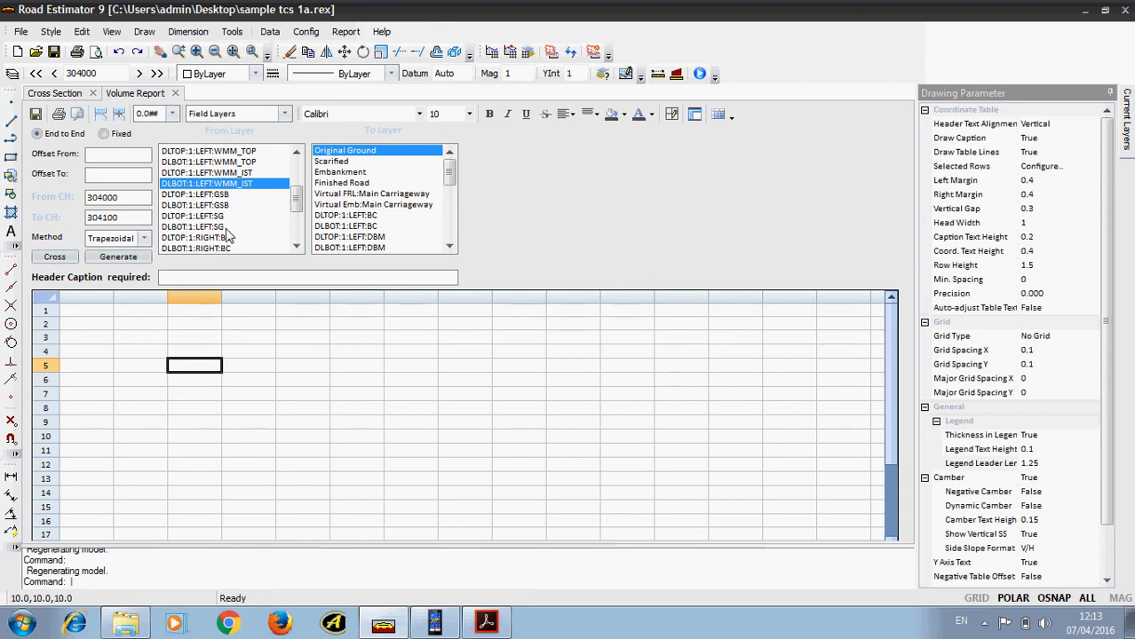
Generate volume reports to Original Ground from DLTOP:1:LEFT:SG and from DLTOP:1:LEFT:GSB.
left_click(191, 217)
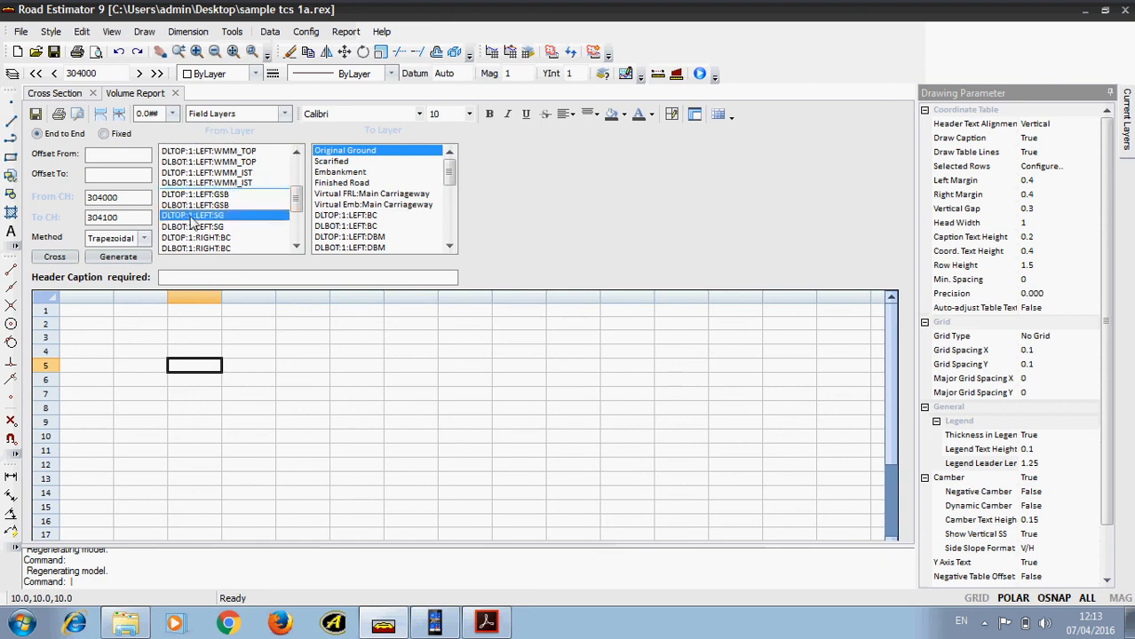
left_click(121, 257)
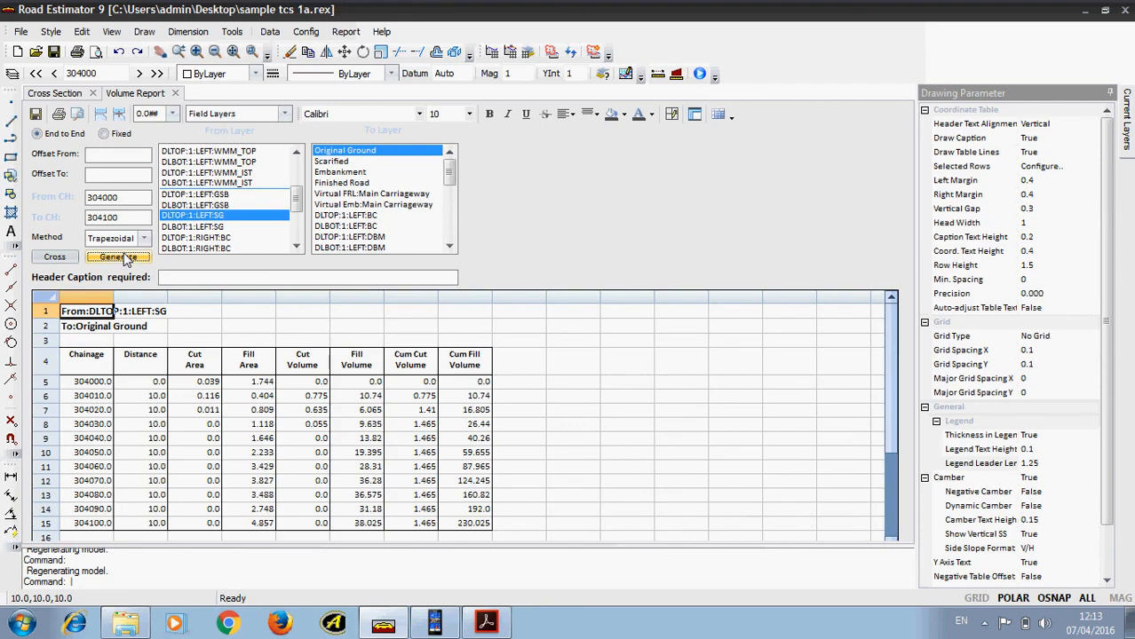
left_click(196, 194)
left_click(142, 262)
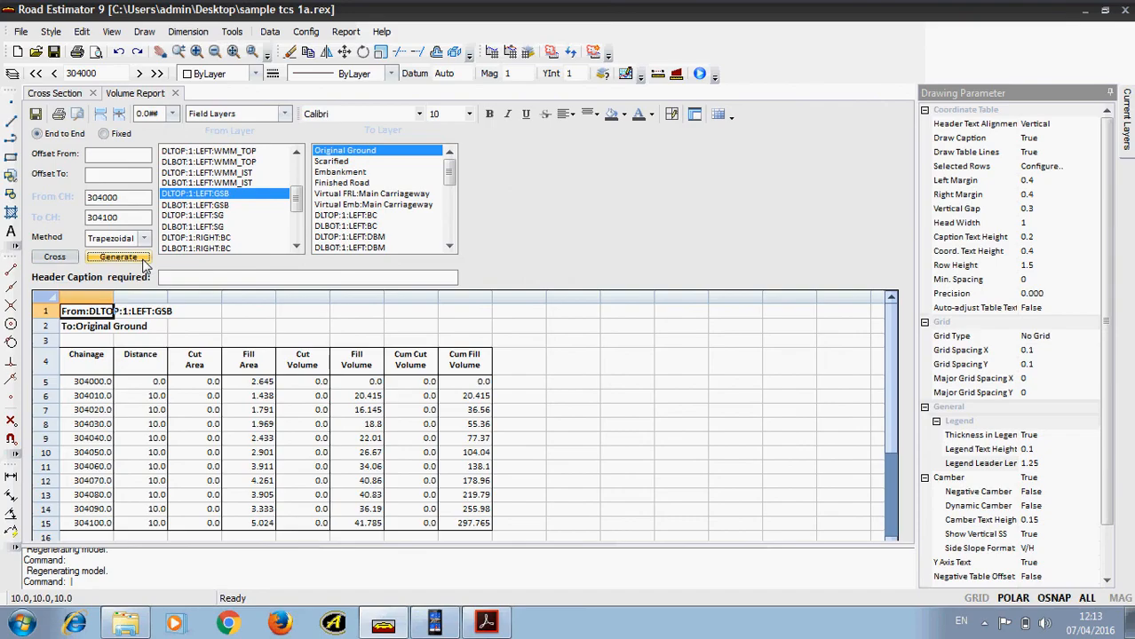
left_click(36, 115)
left_click(318, 340)
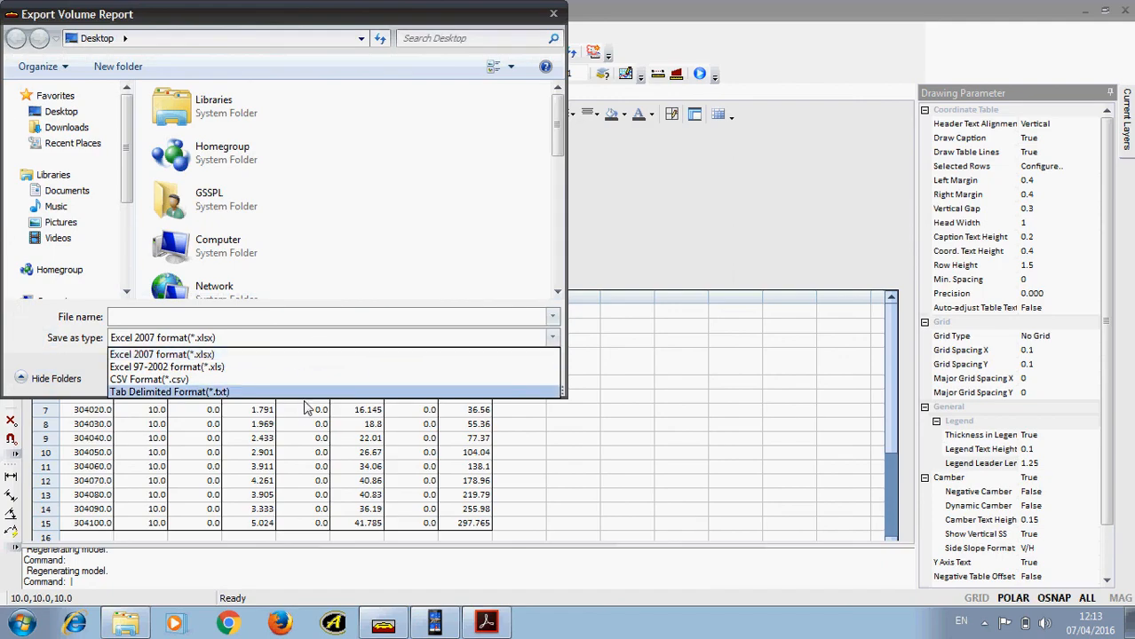
left_click(100, 375)
left_click(448, 382)
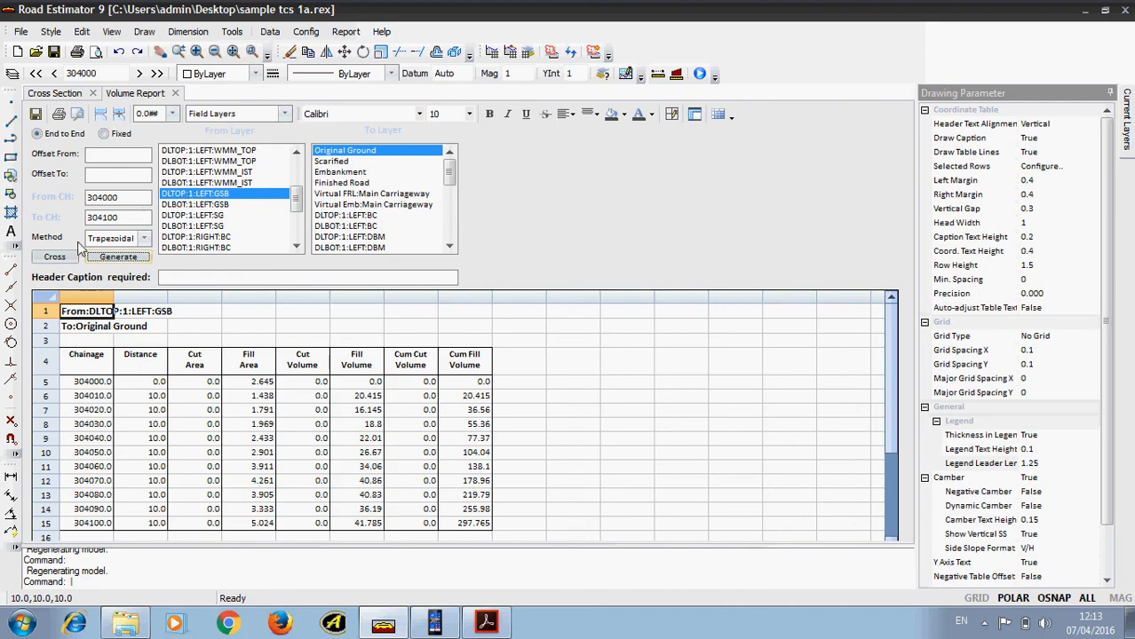
Export the volume report to the desktop as VOLUME in Excel 97-2002 format.
left_click(37, 116)
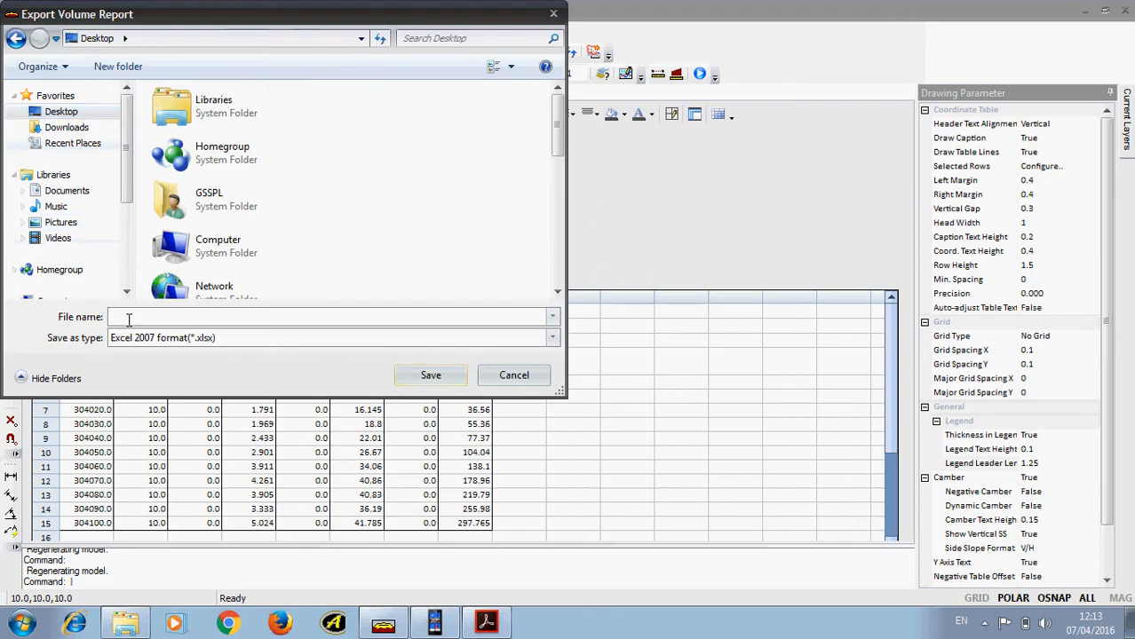
type("VOLUME")
left_click(127, 337)
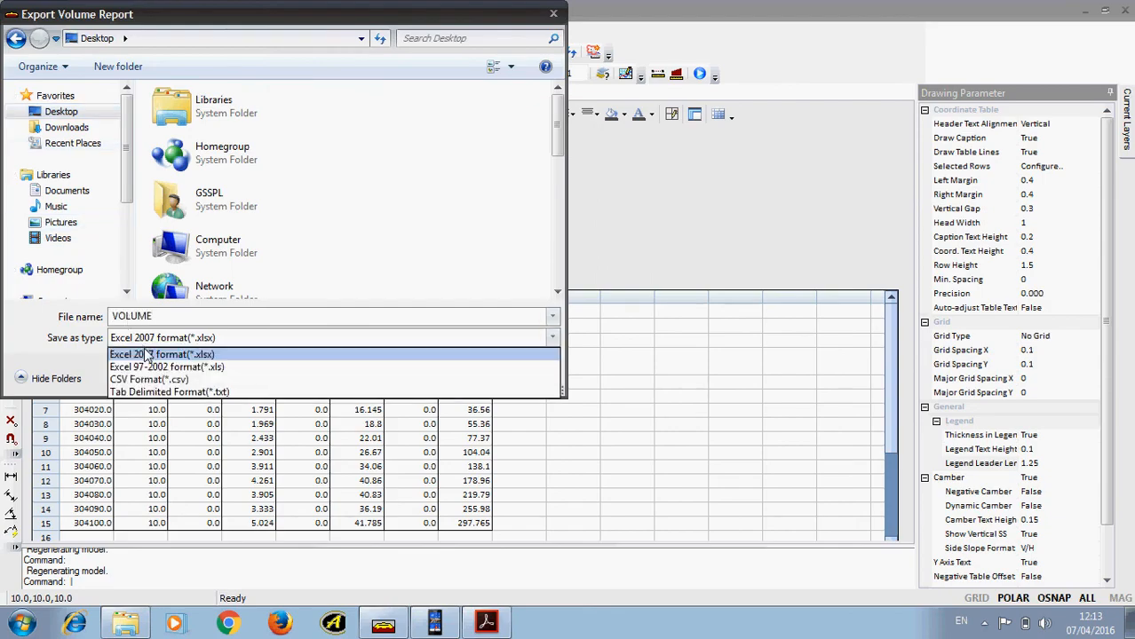
left_click(158, 365)
left_click(430, 375)
Open the exported VOLUME workbook from the desktop to check it, close it and return to Road Estimator.
key("super+d")
double_click(93, 114)
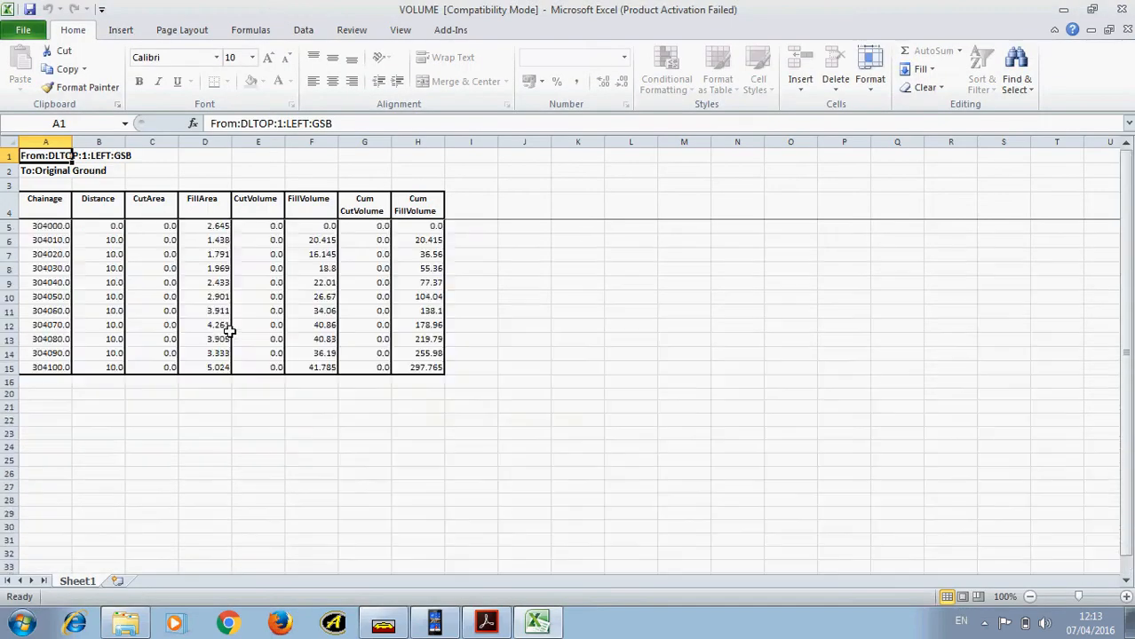
key("alt+F4")
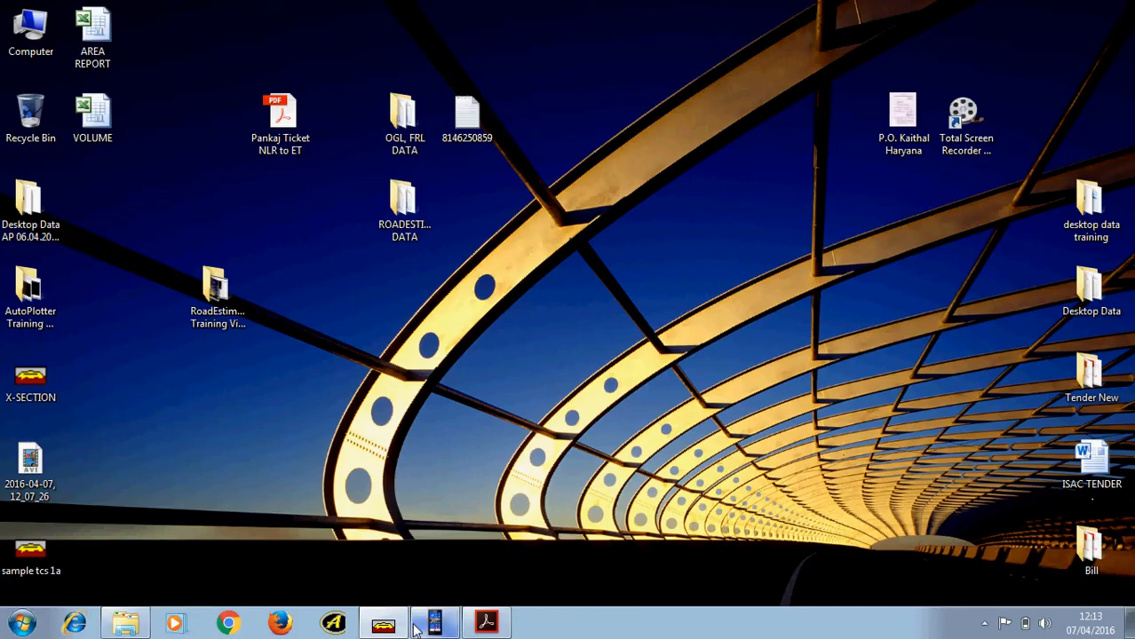
left_click(382, 624)
Switch the volume report to Design Layers and generate it for the LEFT group.
left_click(266, 113)
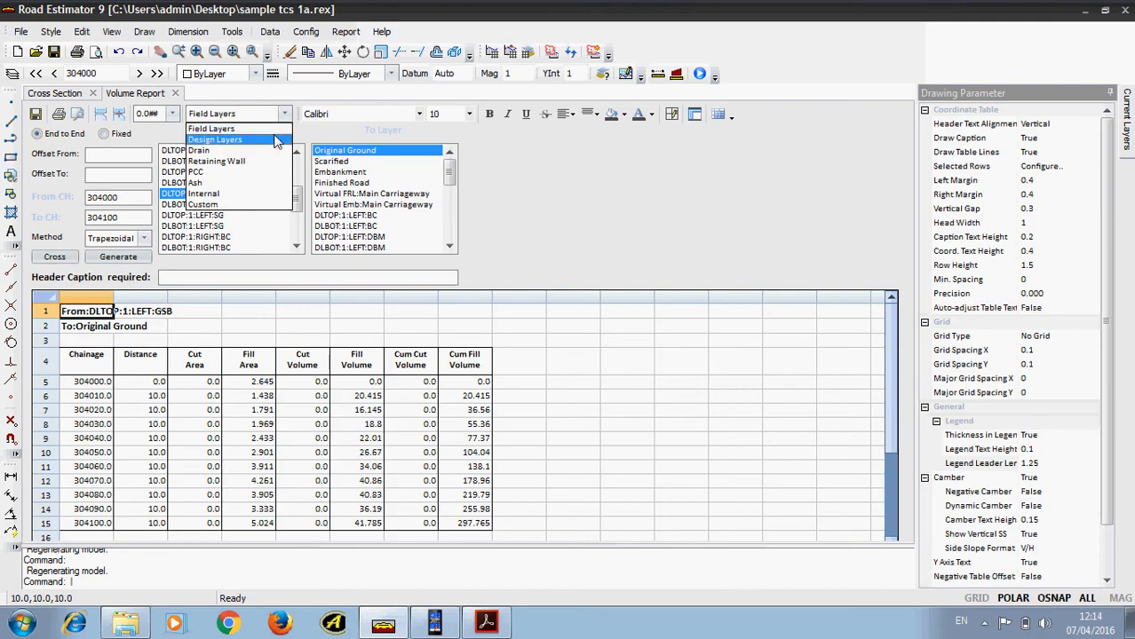
left_click(277, 142)
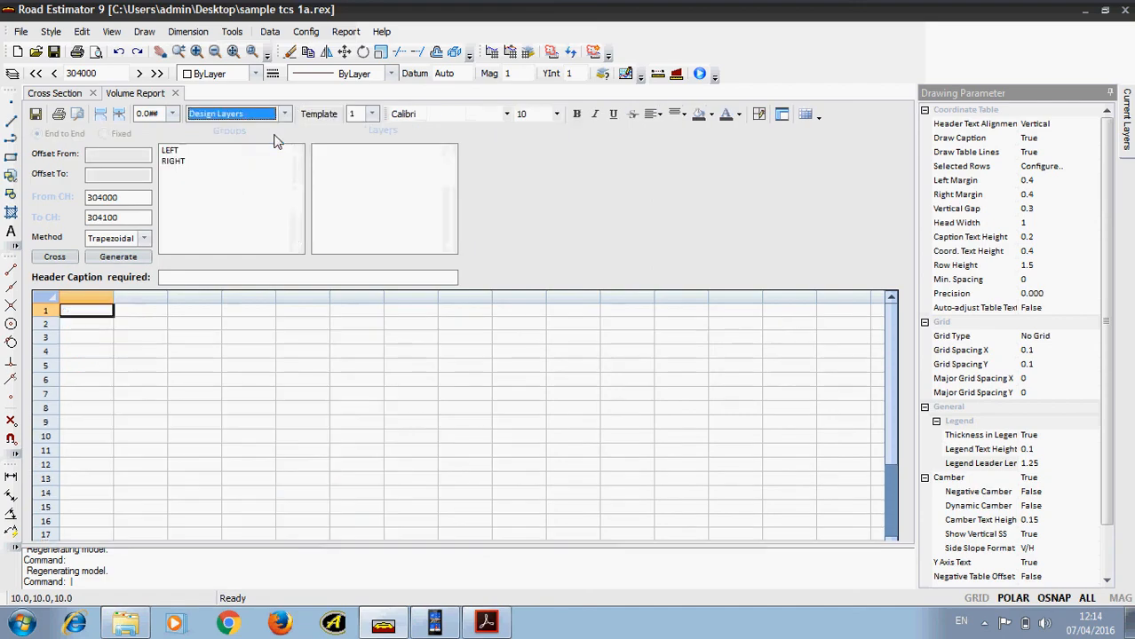
left_click(169, 151)
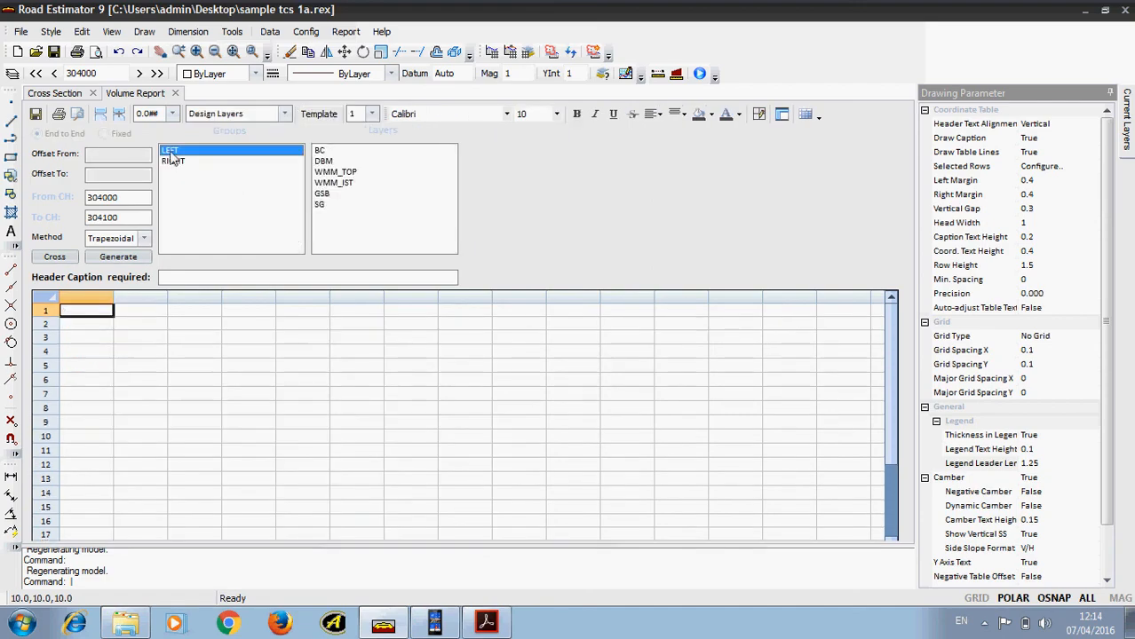
left_click(118, 256)
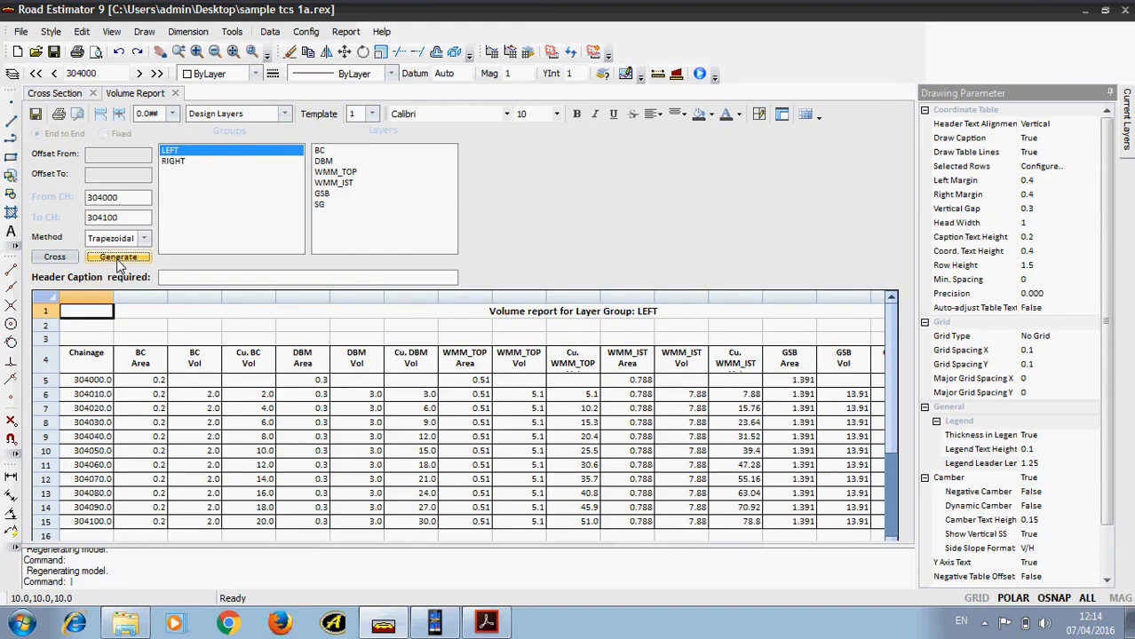
Set the report's number format to 0.000 and generate the volume report for the GSB layer of the LEFT group.
left_click(173, 115)
left_click(169, 142)
left_click(139, 256)
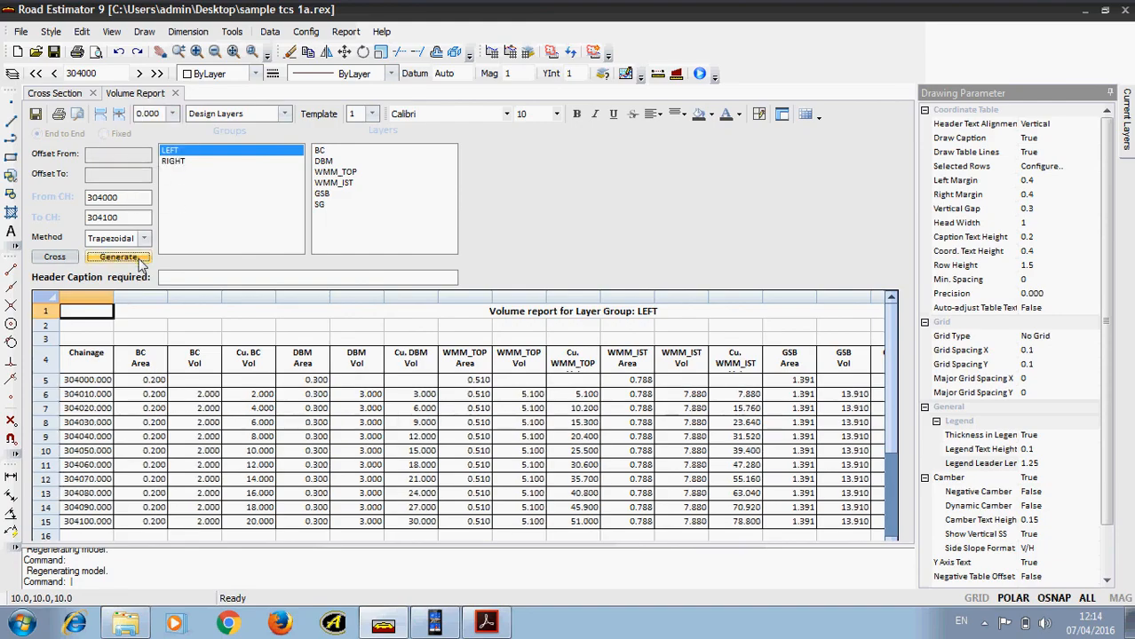
left_click(321, 194)
left_click(142, 258)
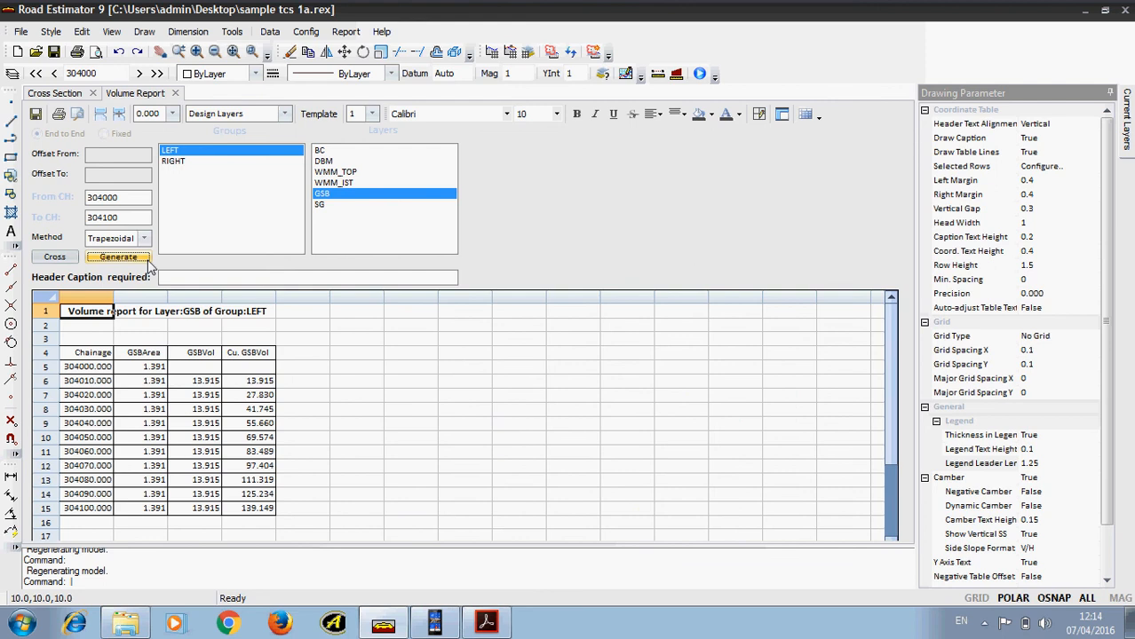
Generate the design-layer volume report for the SG layer of the RIGHT group.
left_click(177, 163)
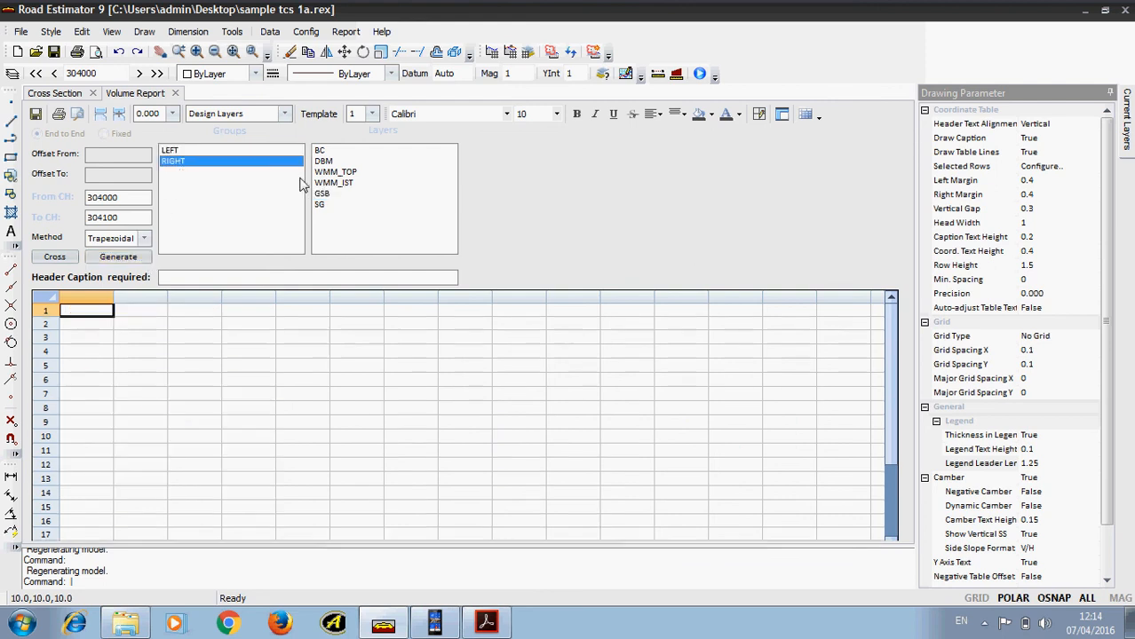
left_click(141, 257)
left_click(254, 227)
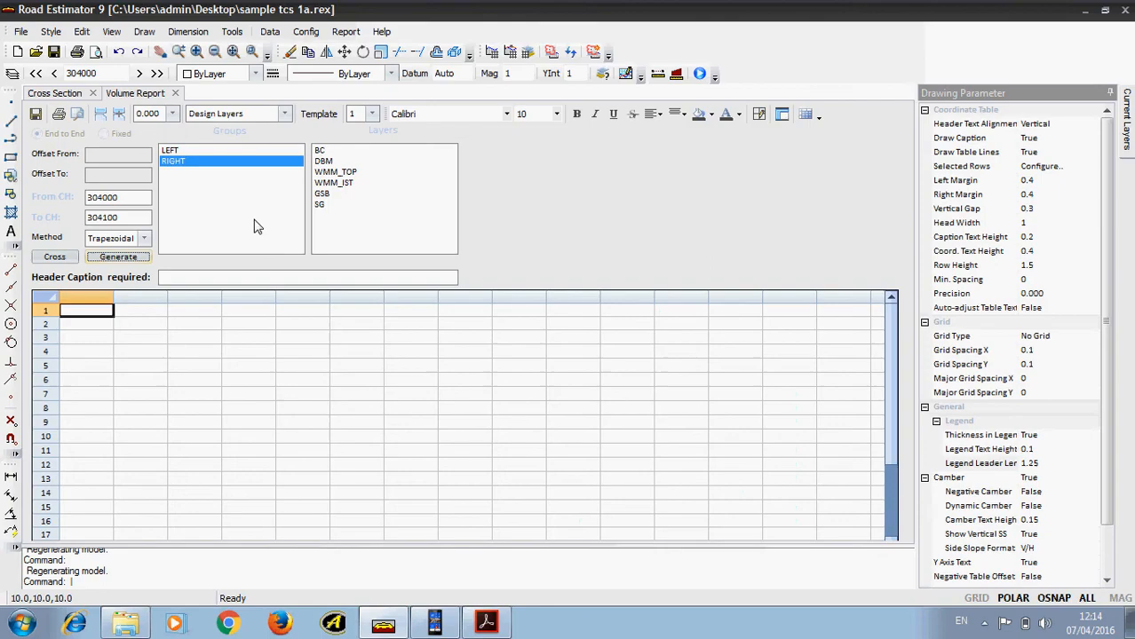
left_click(319, 172)
left_click(319, 205)
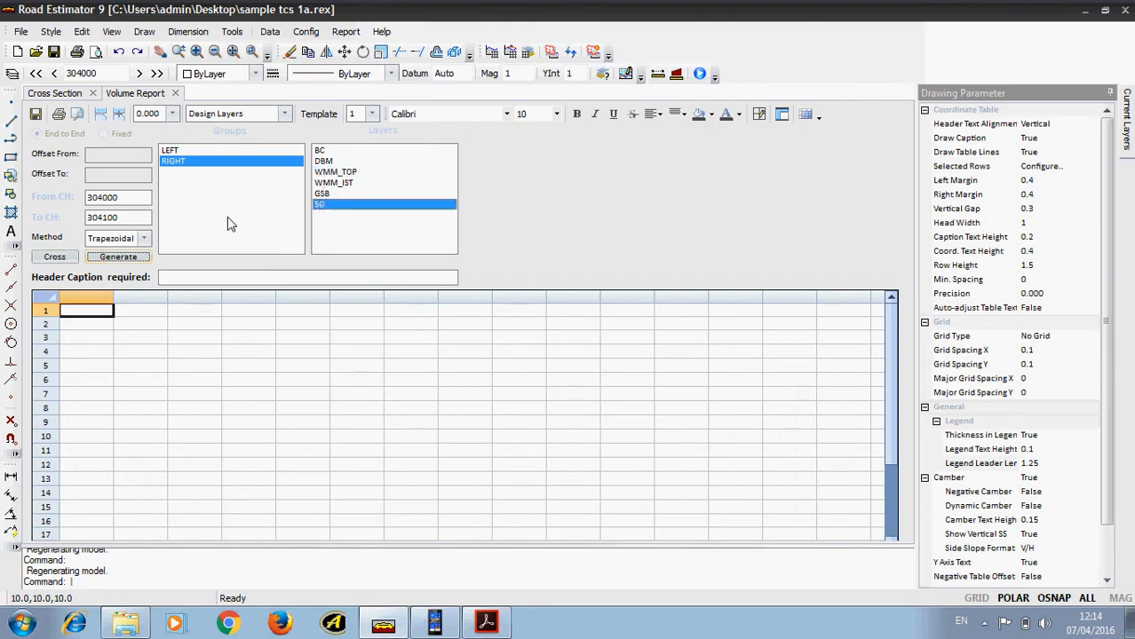
left_click(123, 258)
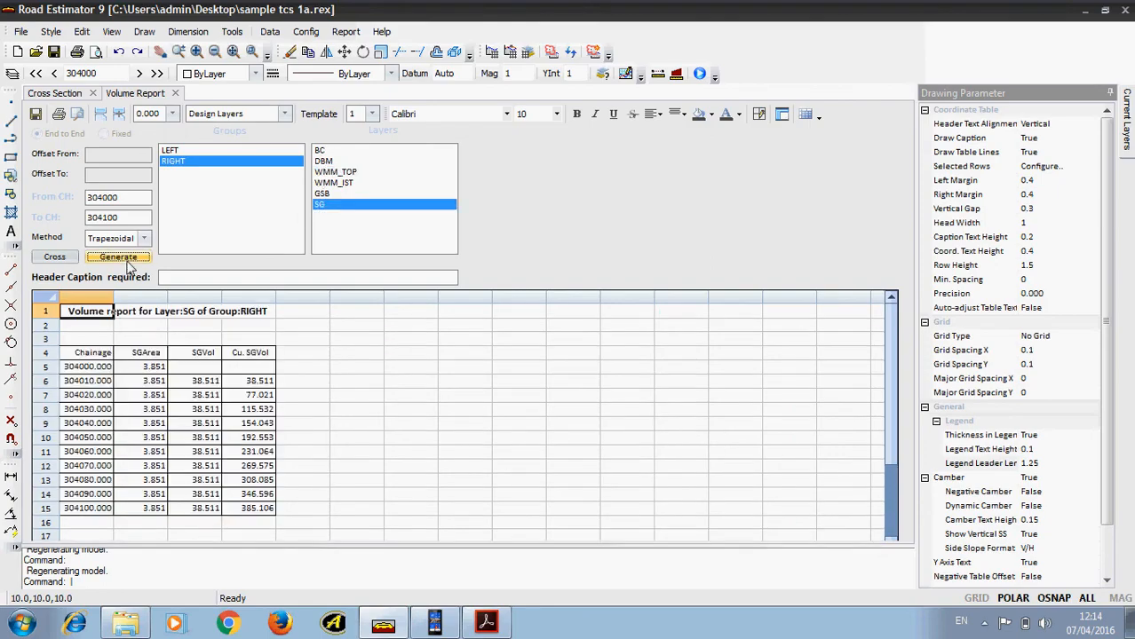
Switch the volume report to Internal areas and generate it for Left Shoulder Area:1.
left_click(271, 118)
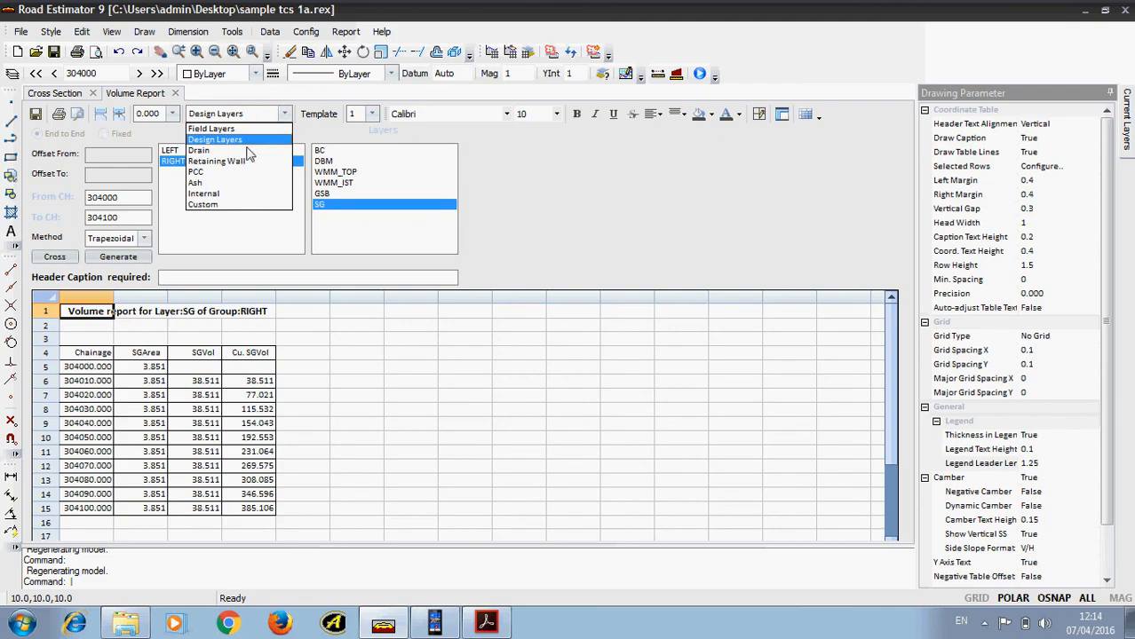
left_click(236, 113)
left_click(236, 113)
left_click(215, 195)
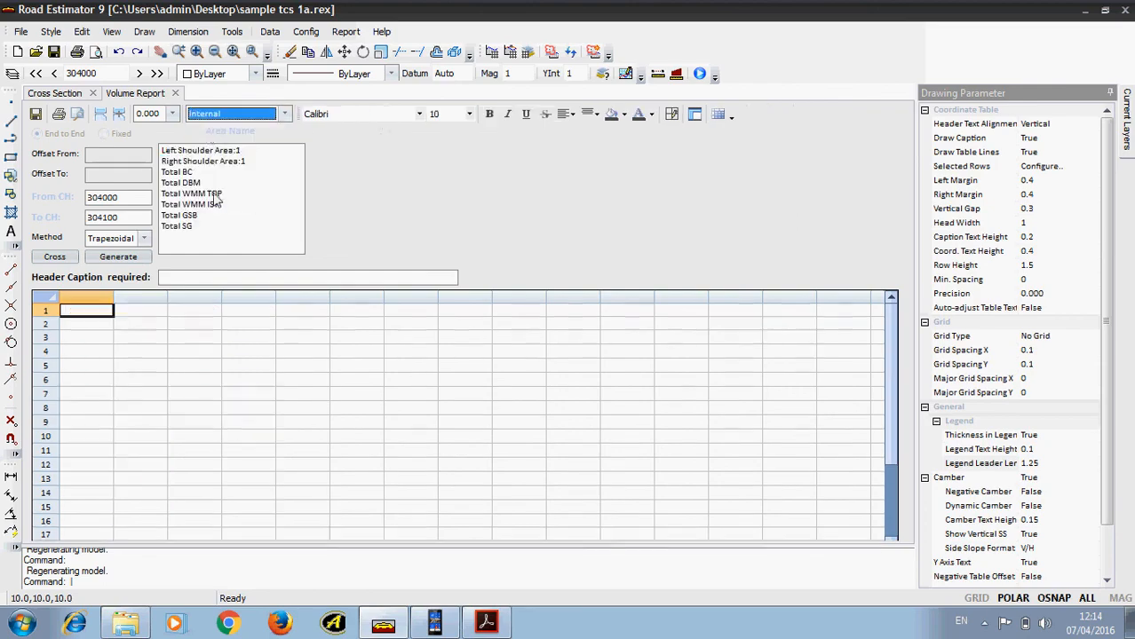
left_click(209, 153)
left_click(118, 257)
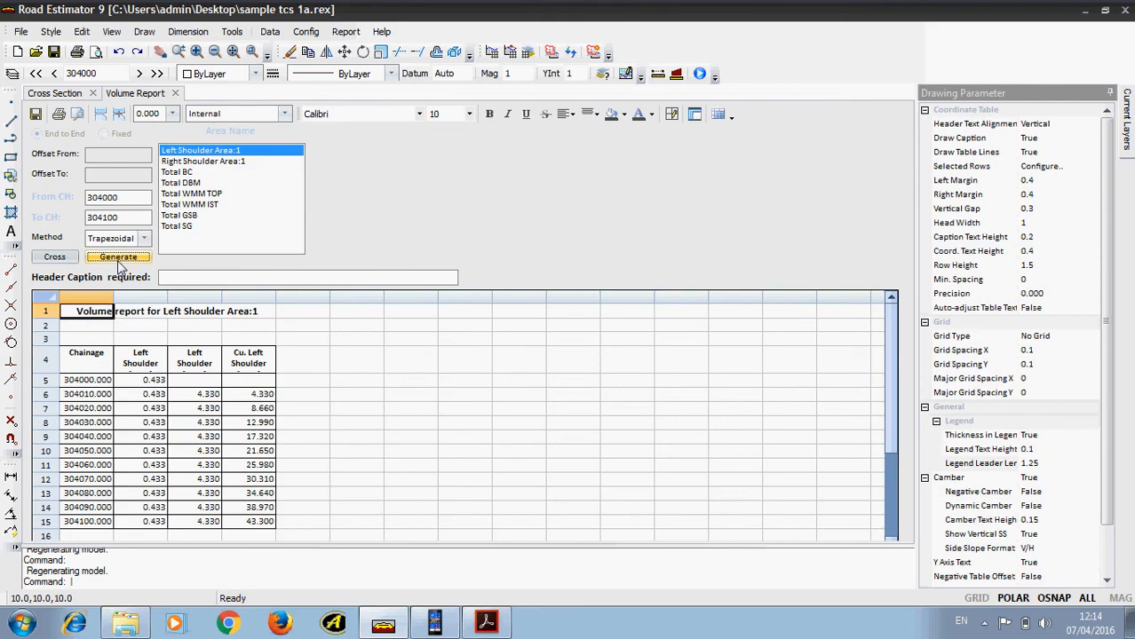
Display the cross section at chainage 304000 and select the entities around the left shoulder.
left_click(51, 93)
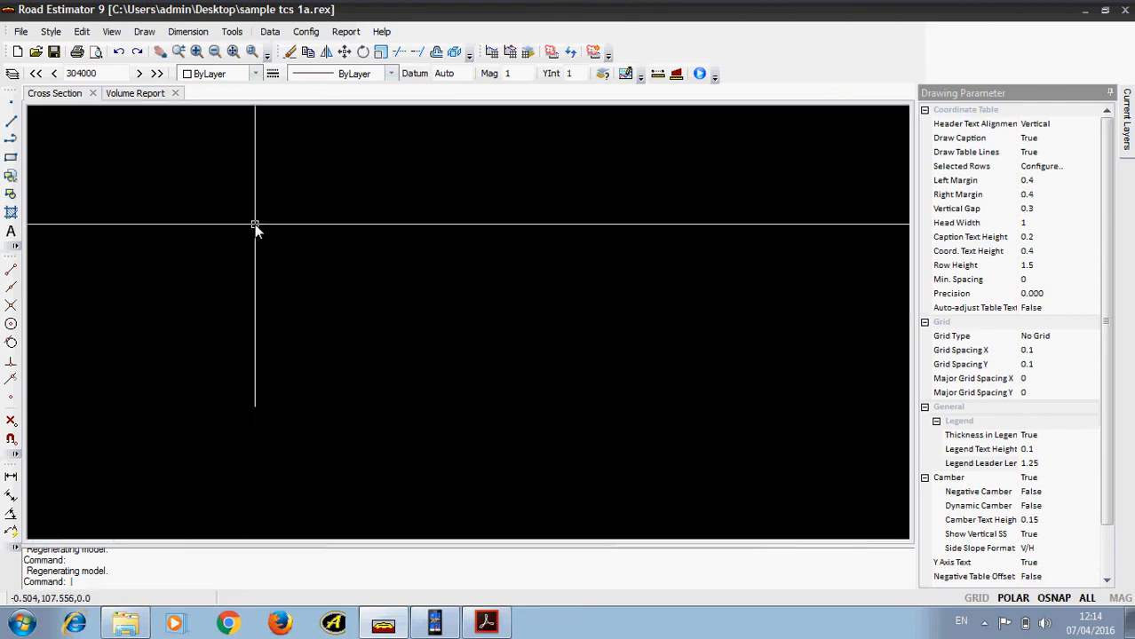
left_click(234, 52)
scroll(313, 251, "up", 5)
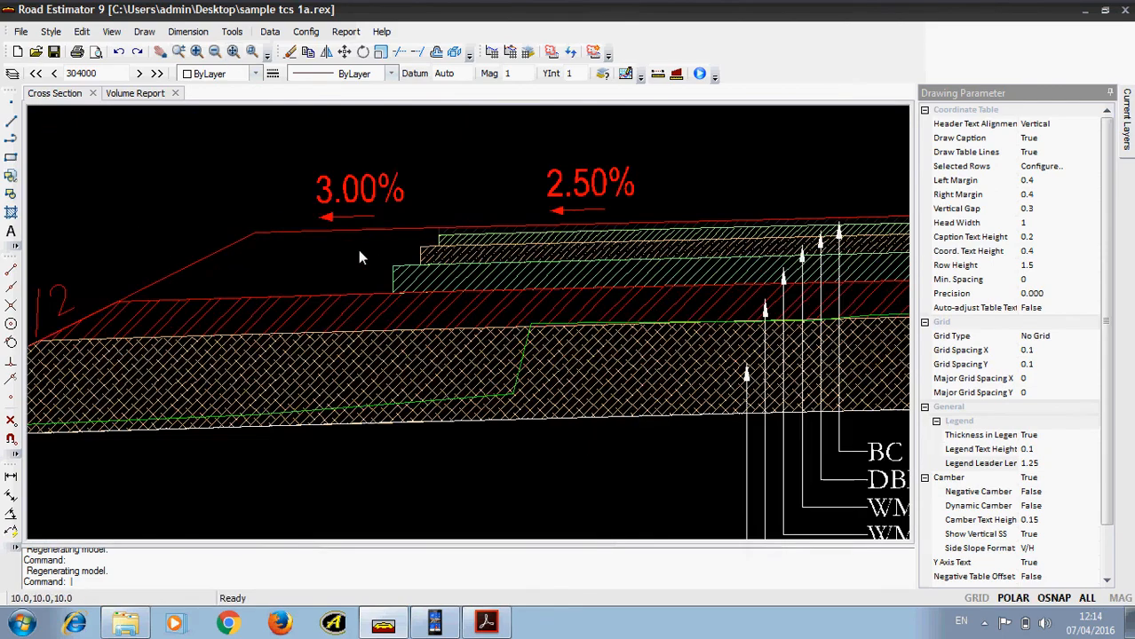
scroll(360, 257, "up", 1)
left_click_drag(458, 206, 43, 339)
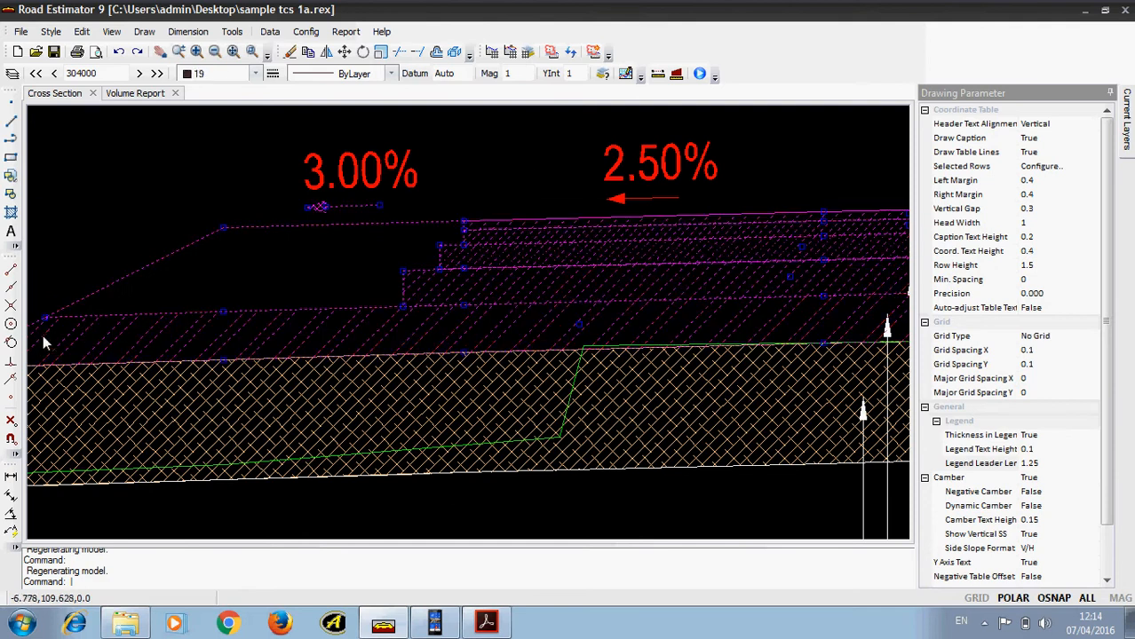
Start an area measurement at the pavement's upper left corner and trace the stepped edge of the pavement layers down to the GSB.
left_click(676, 75)
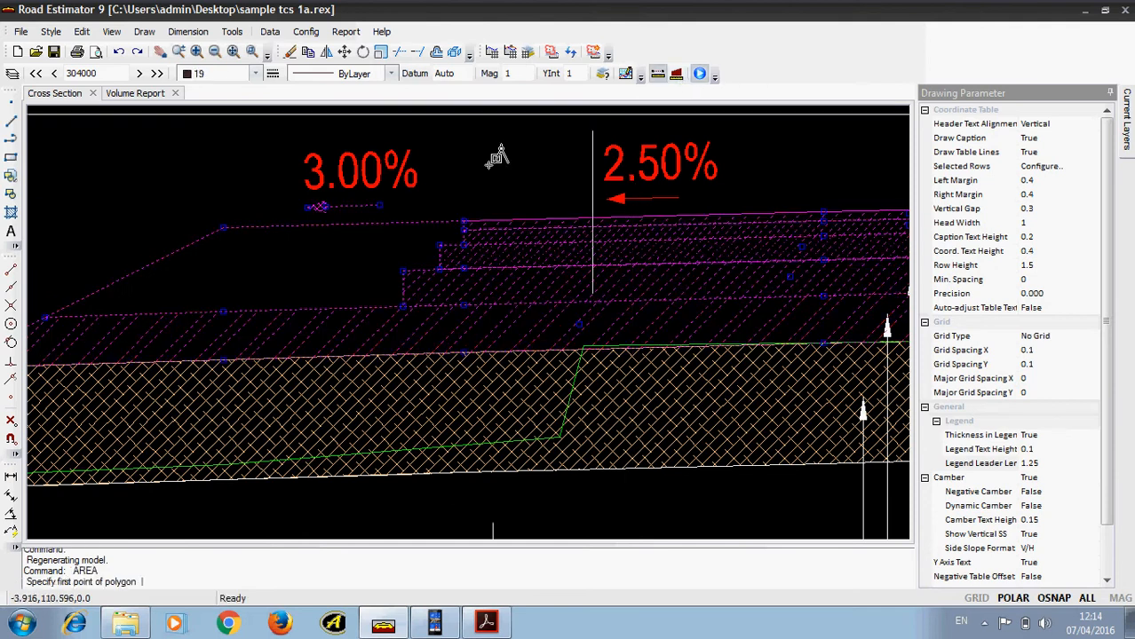
left_click(463, 220)
scroll(460, 248, "up", 5)
left_click(476, 160)
left_click(476, 231)
left_click(362, 231)
left_click(361, 346)
left_click(186, 353)
scroll(393, 188, "down", 4)
scroll(317, 311, "up", 4)
left_click(317, 312)
Continue the area polygon along the top of the GSB, up the side slope and across the shoulder, closing it at the first point.
scroll(614, 275, "down", 4)
scroll(358, 296, "up", 2)
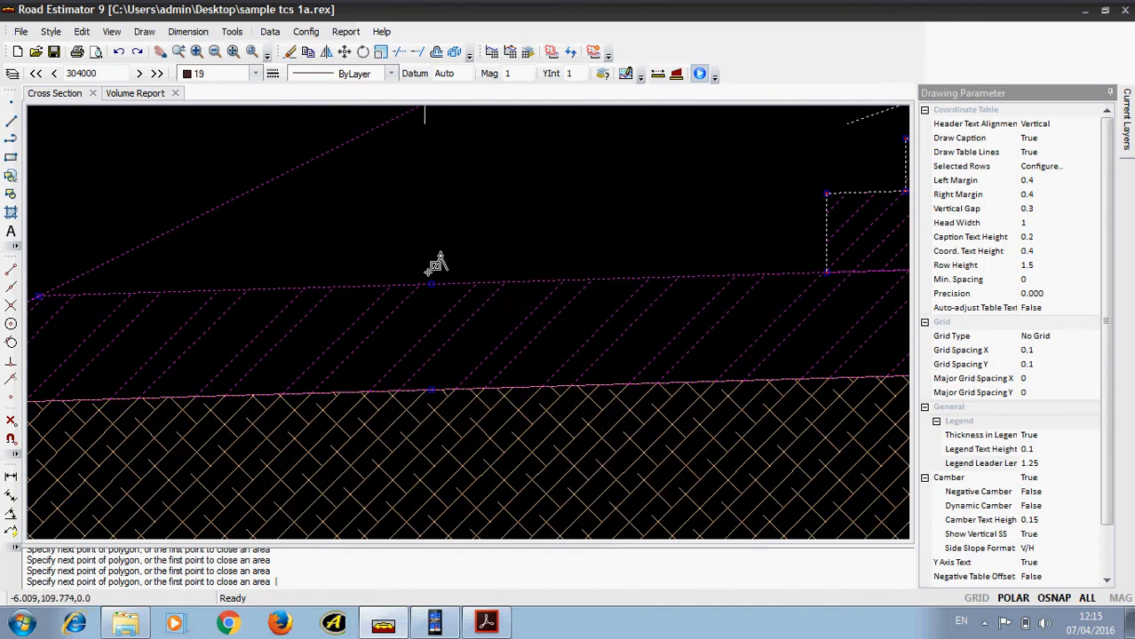
left_click(430, 283)
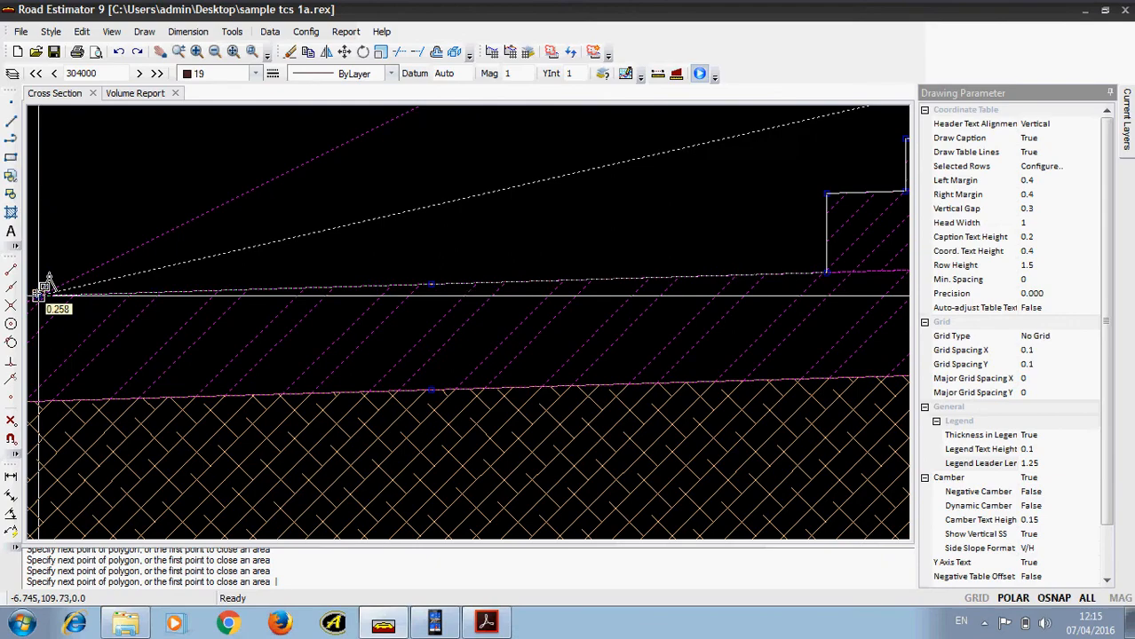
scroll(83, 337, "down", 4)
scroll(107, 303, "up", 4)
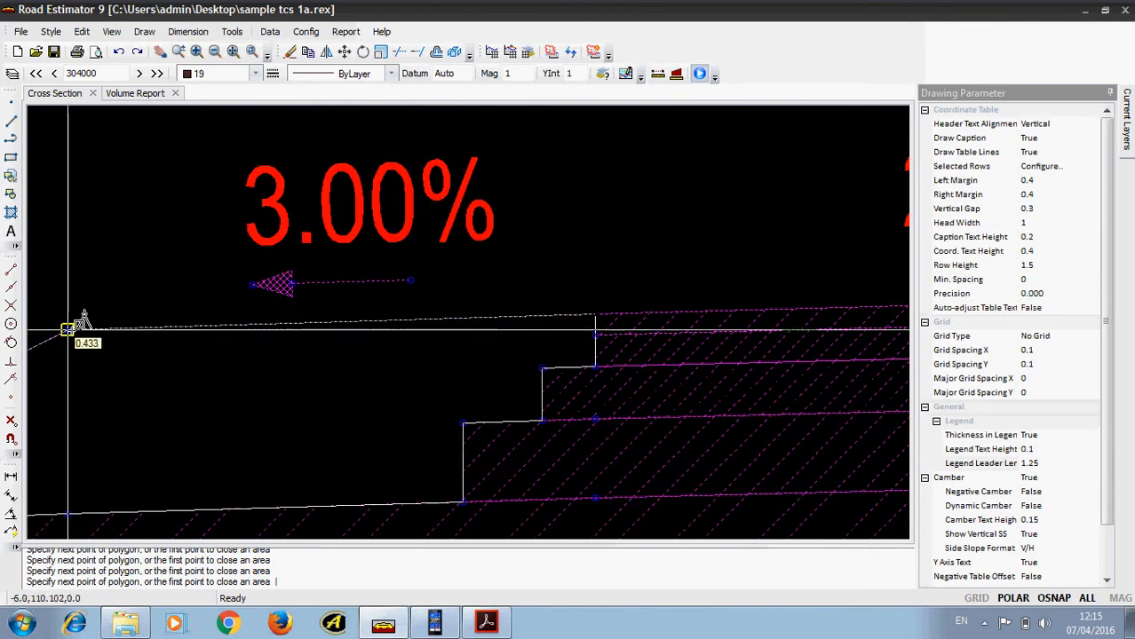
left_click(595, 312)
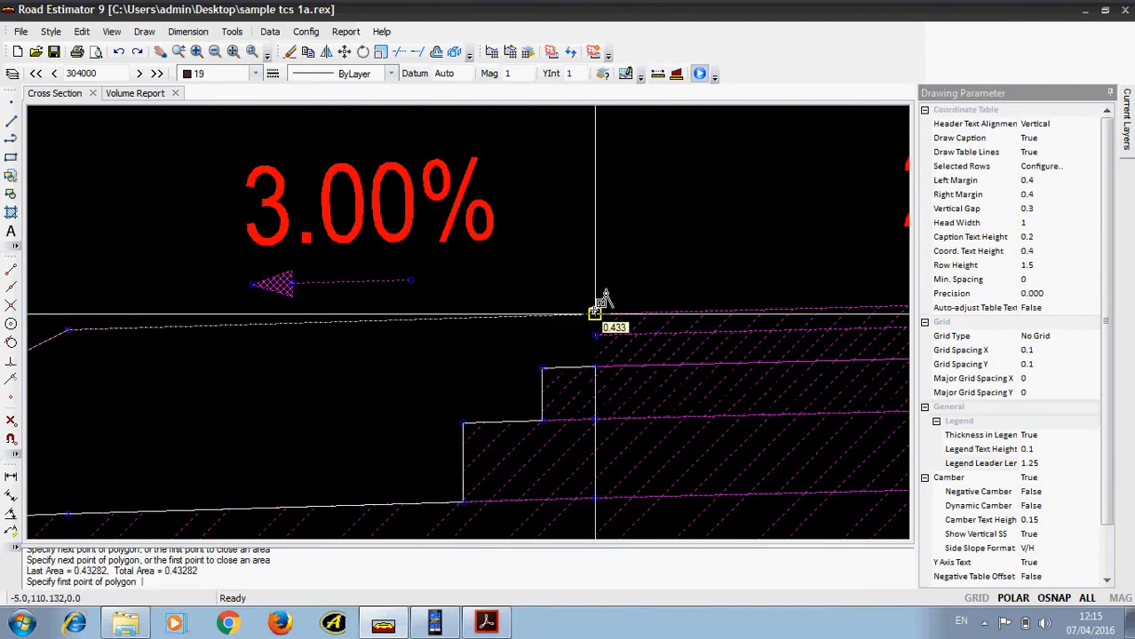
key("Escape")
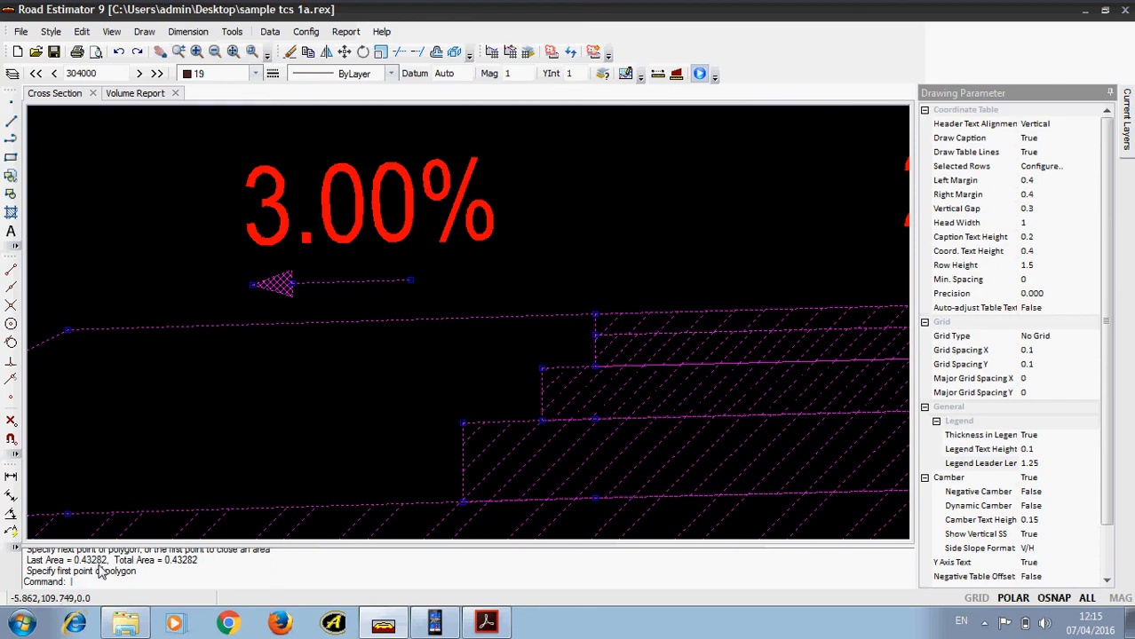
Set the volume report's number format to 0.0000 and regenerate the report for Left Shoulder Area:1.
left_click(135, 93)
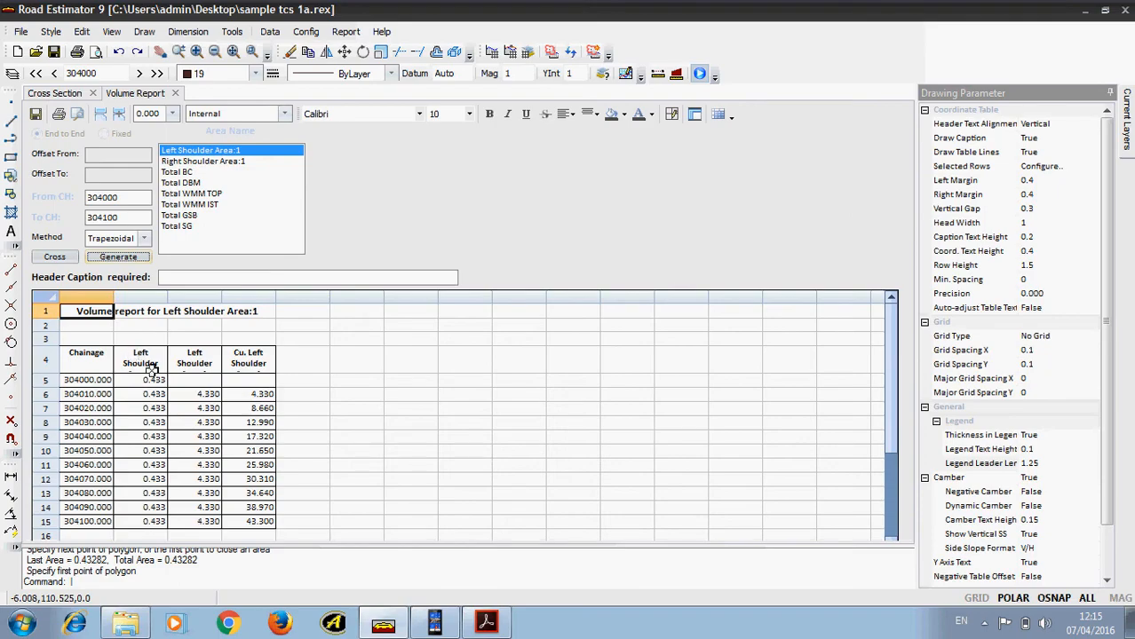
left_click(149, 114)
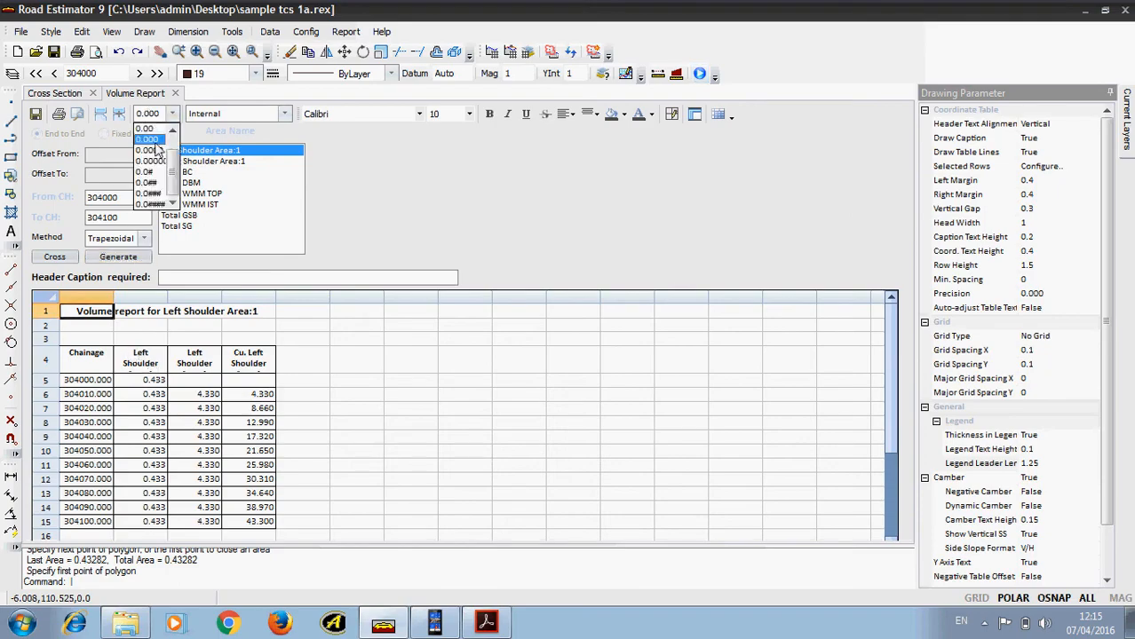
left_click(147, 167)
left_click(133, 259)
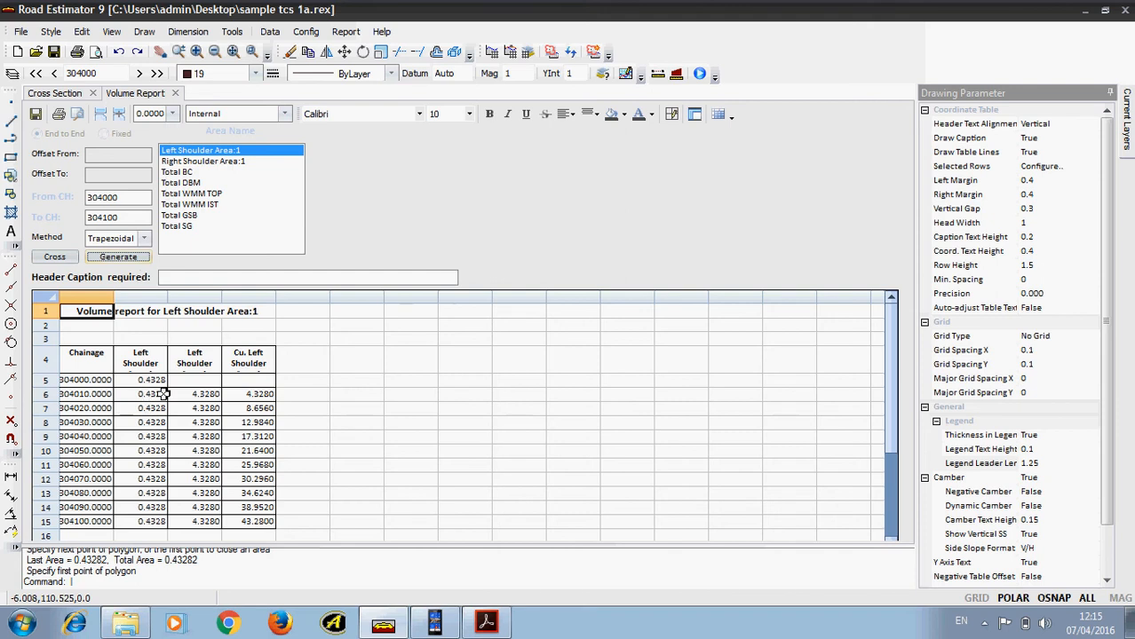
Generate the volume report for Right Shoulder Area:1 and review its area and volume columns.
left_click(202, 161)
left_click(118, 257)
left_click(134, 255)
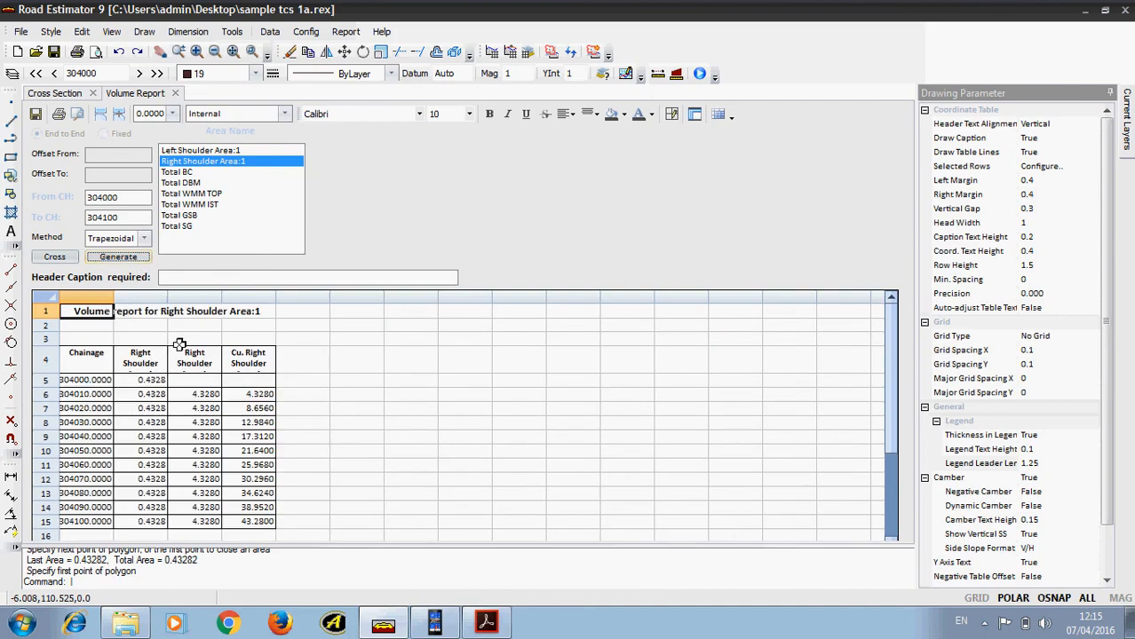
left_click(131, 380)
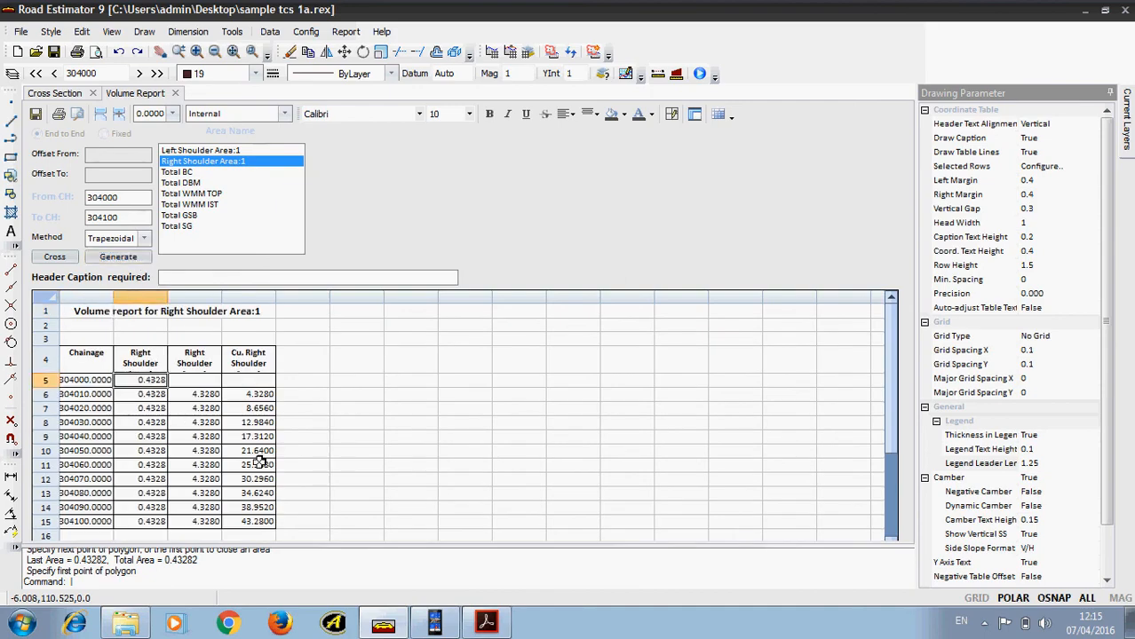
left_click(280, 521)
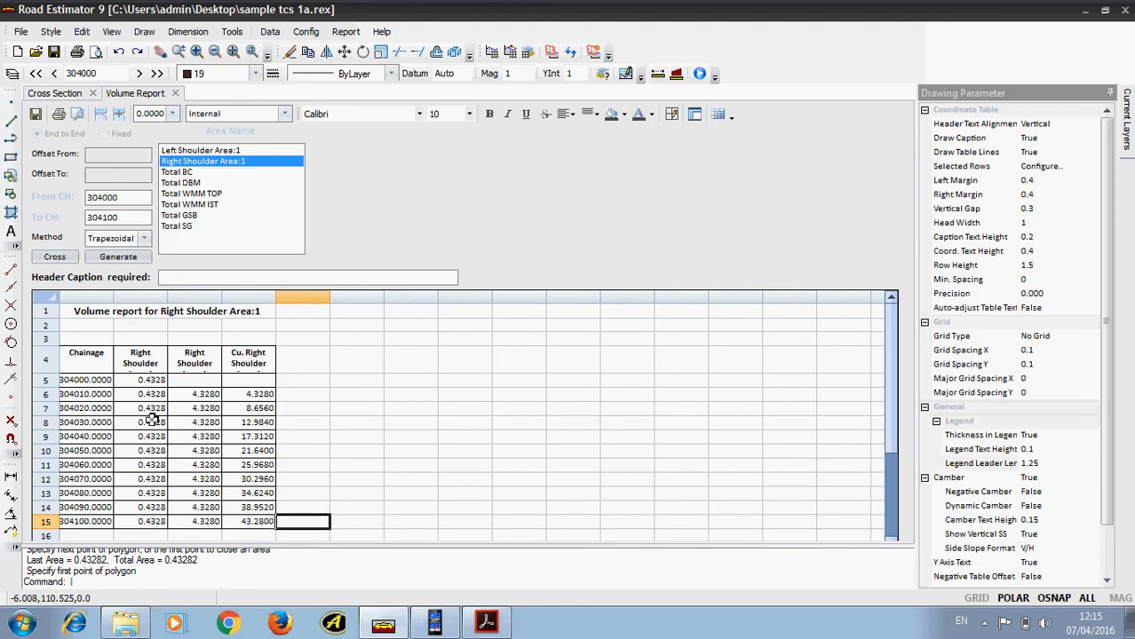
left_click_drag(146, 385, 140, 522)
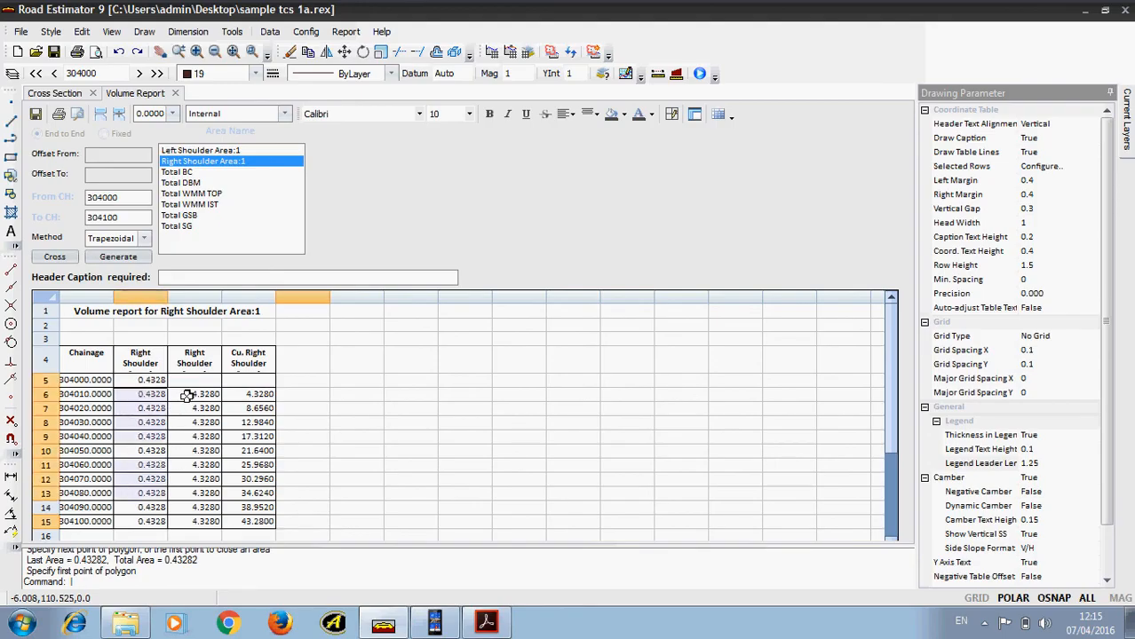
left_click_drag(190, 394, 195, 536)
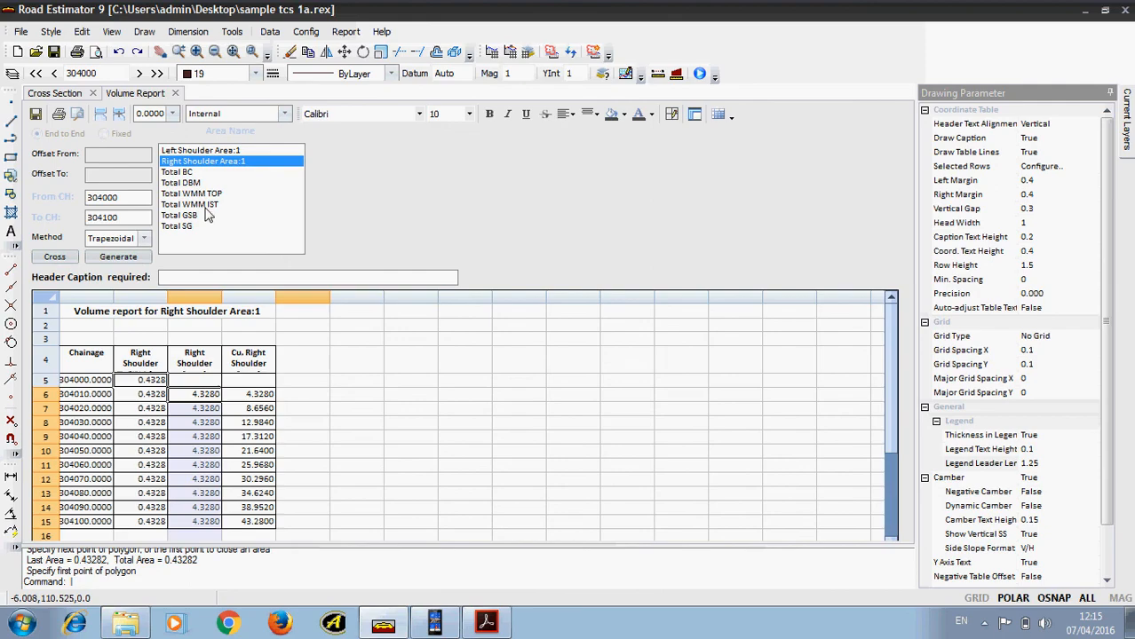
Generate the internal-area volume reports for Total BC and Total DBM.
left_click(191, 171)
left_click(144, 257)
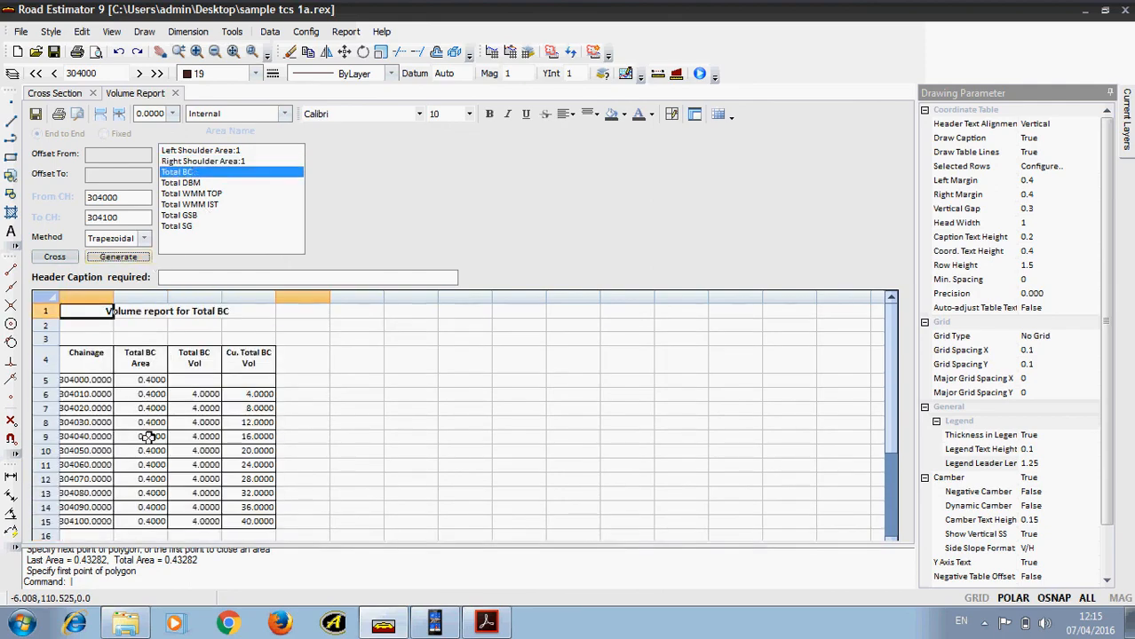
left_click(253, 493)
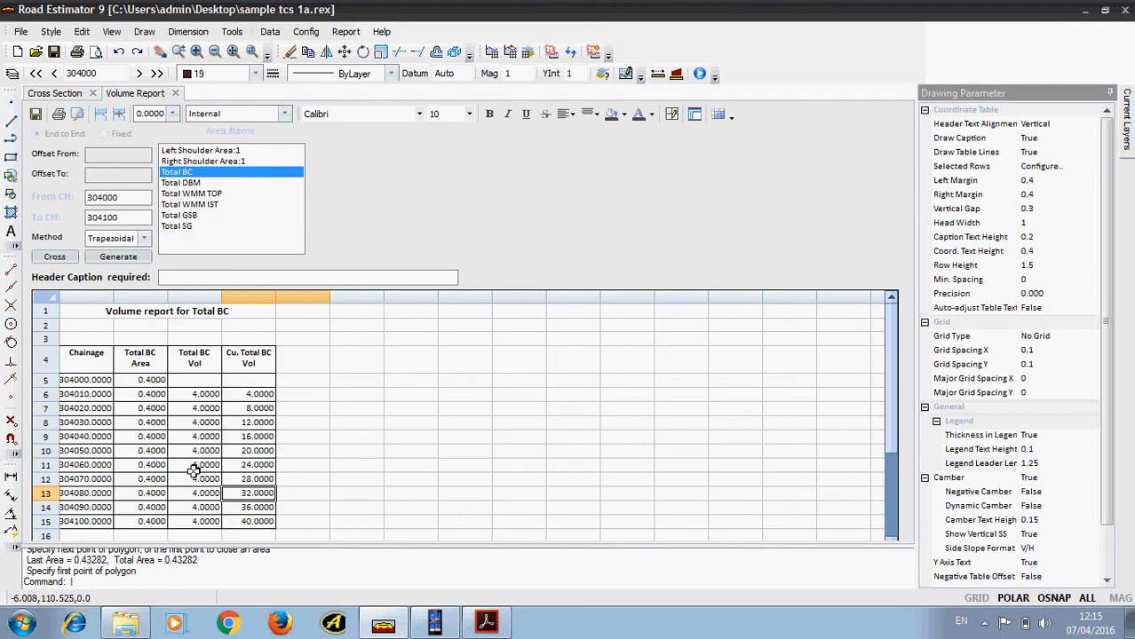
left_click(182, 183)
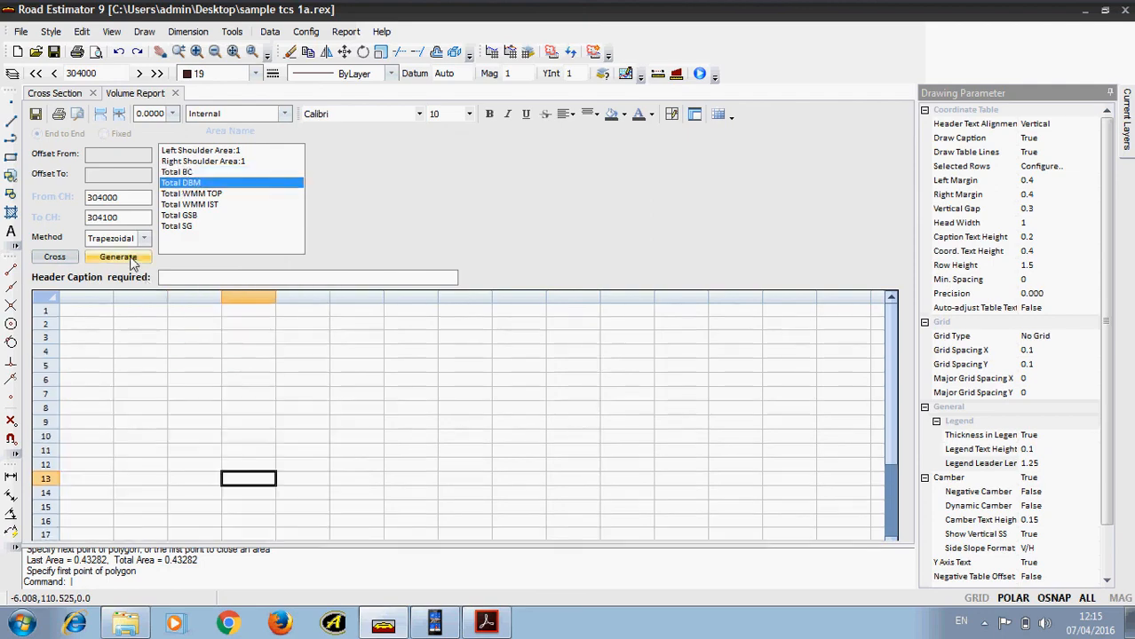
left_click(118, 256)
Generate the volume report for Total GSB and review its area, volume and cumulative volume columns.
left_click(178, 215)
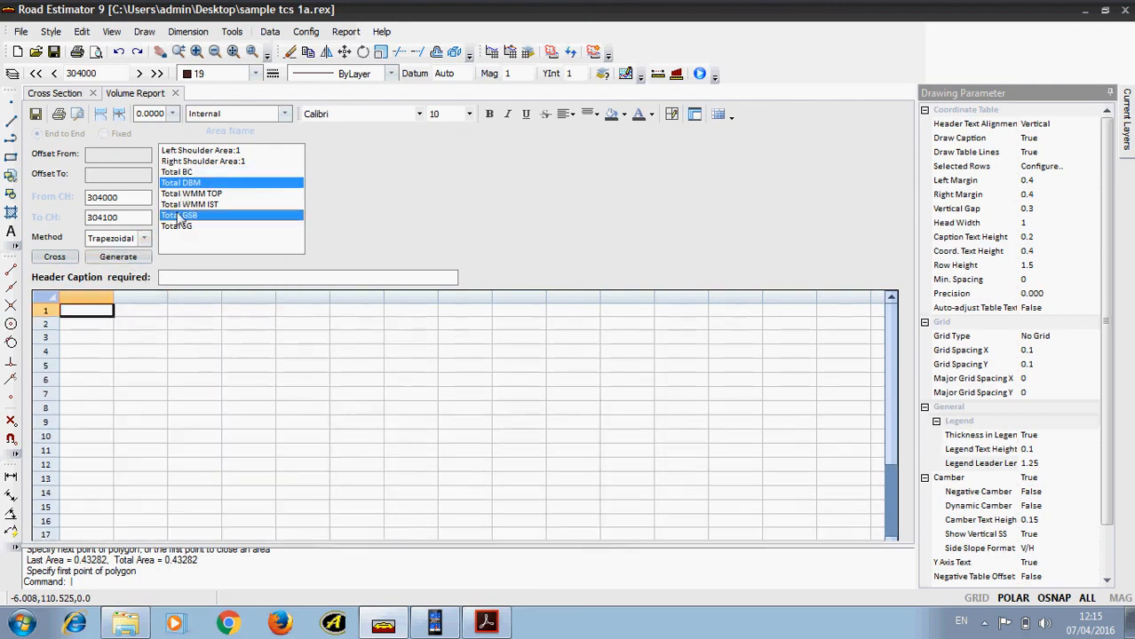
left_click(118, 256)
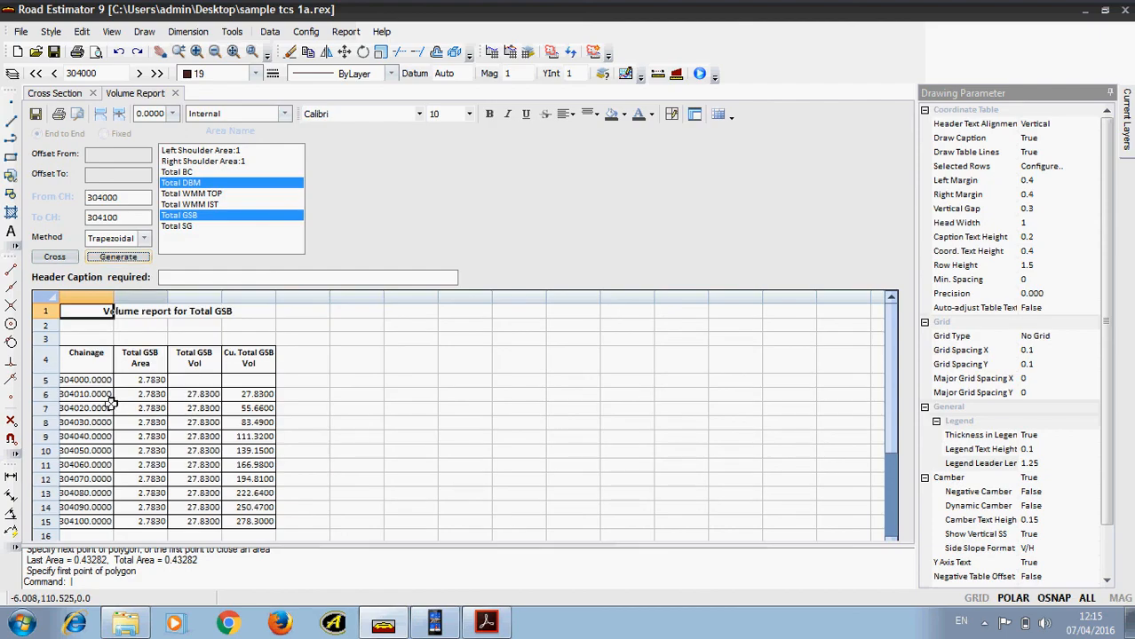
left_click(148, 367)
left_click(189, 357)
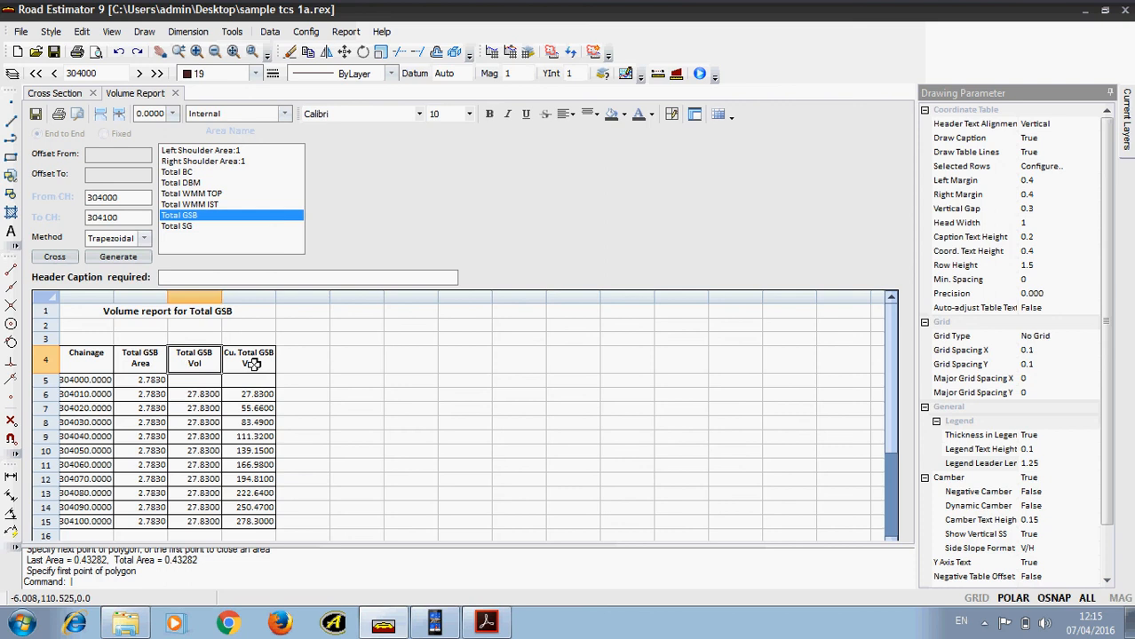
left_click(254, 365)
left_click_drag(240, 397, 255, 525)
left_click(240, 481)
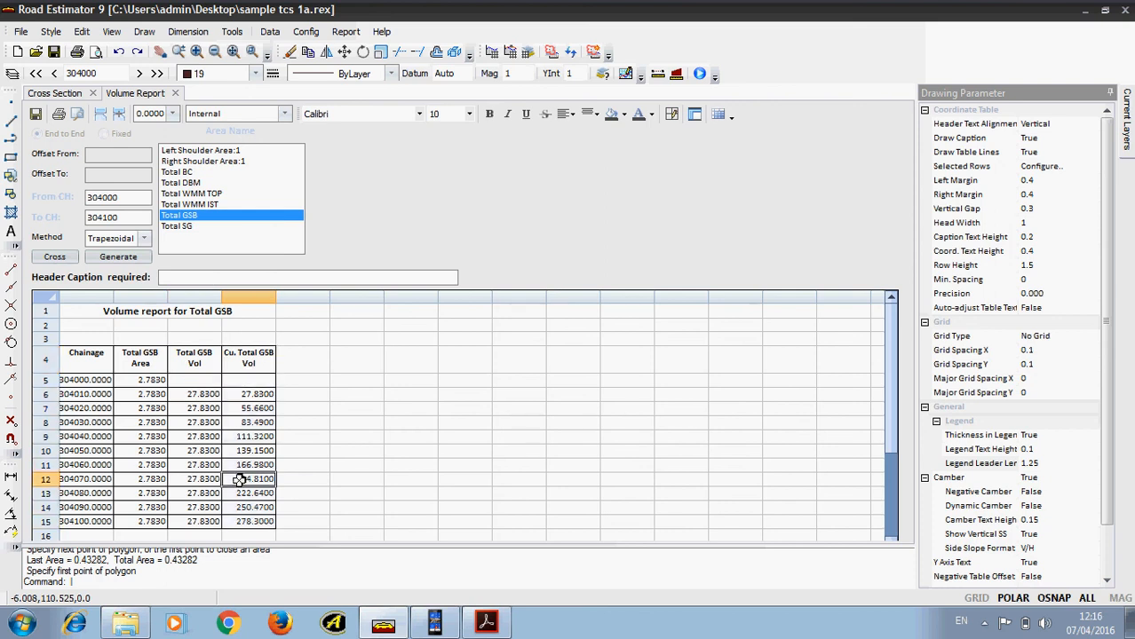
Generate the volume report for Total SG and close the volume report.
left_click(195, 229)
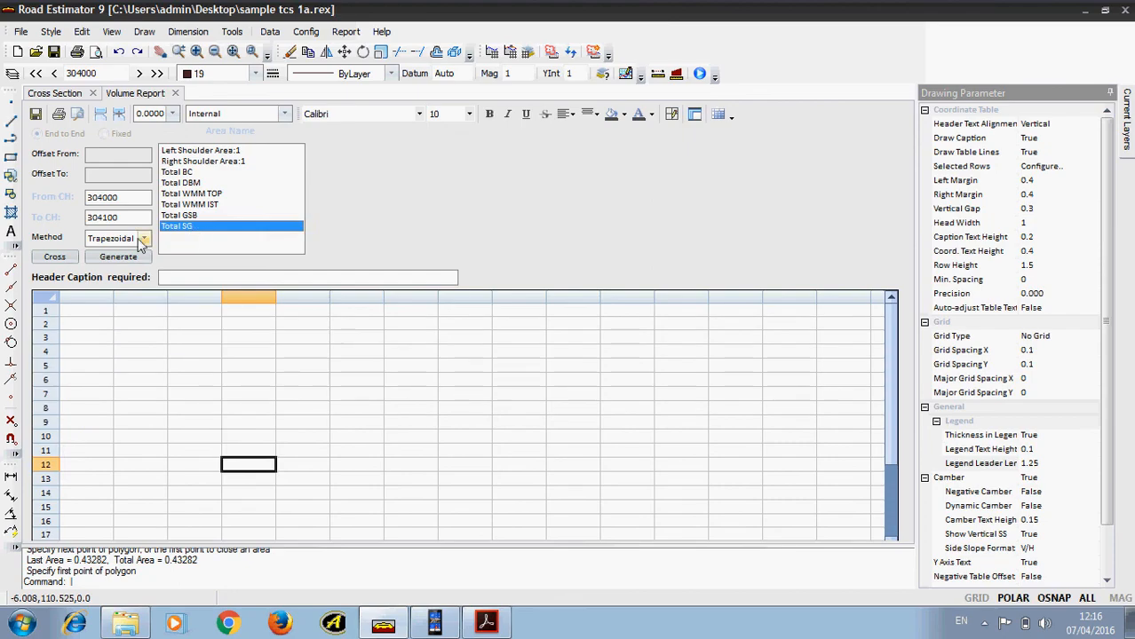
left_click(118, 257)
left_click(176, 93)
Examine the FRL line, the embankment's bottom line and the left toe on the cross section at chainage 304000.
left_click(346, 31)
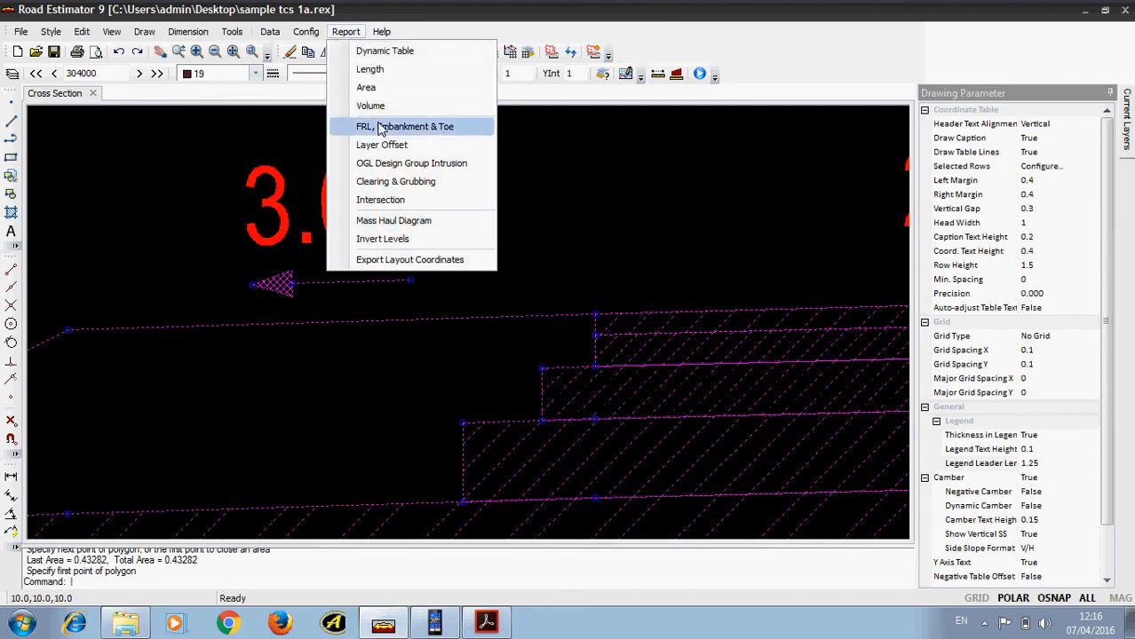
left_click(542, 191)
right_click(540, 189)
left_click(552, 194)
scroll(524, 190, "down", 1)
scroll(525, 195, "down", 3)
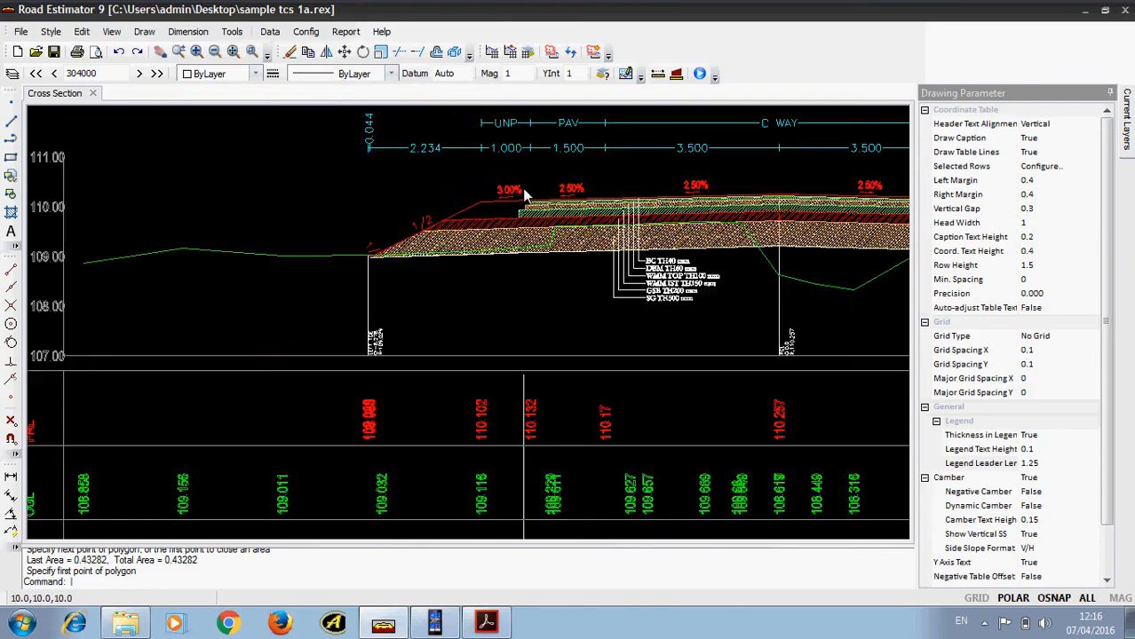
scroll(552, 213, "up", 1)
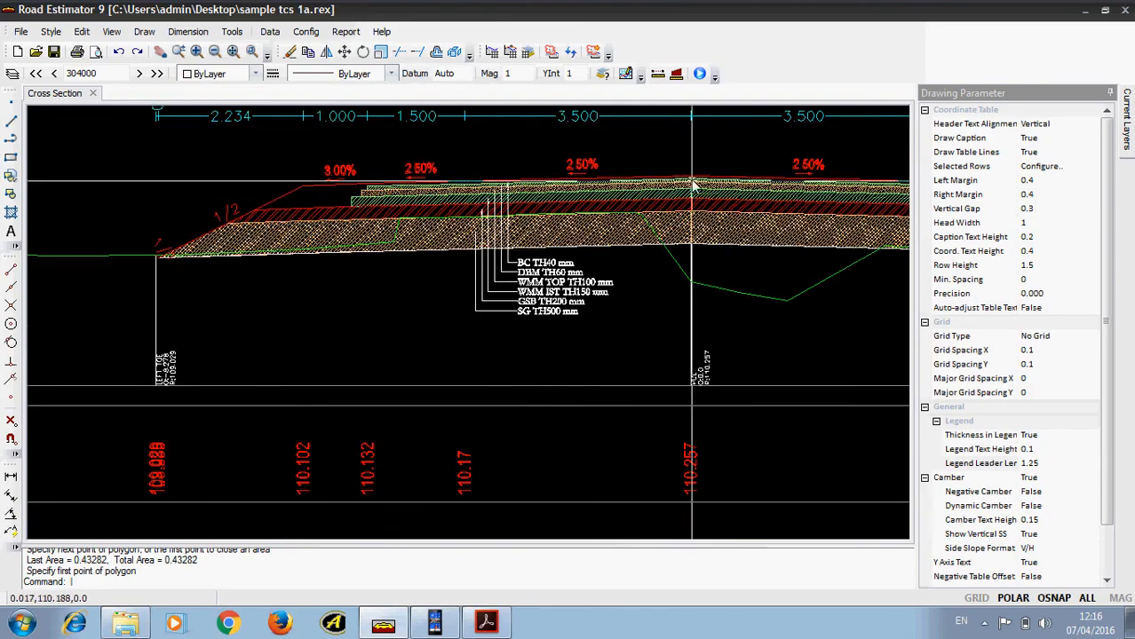
left_click(307, 188)
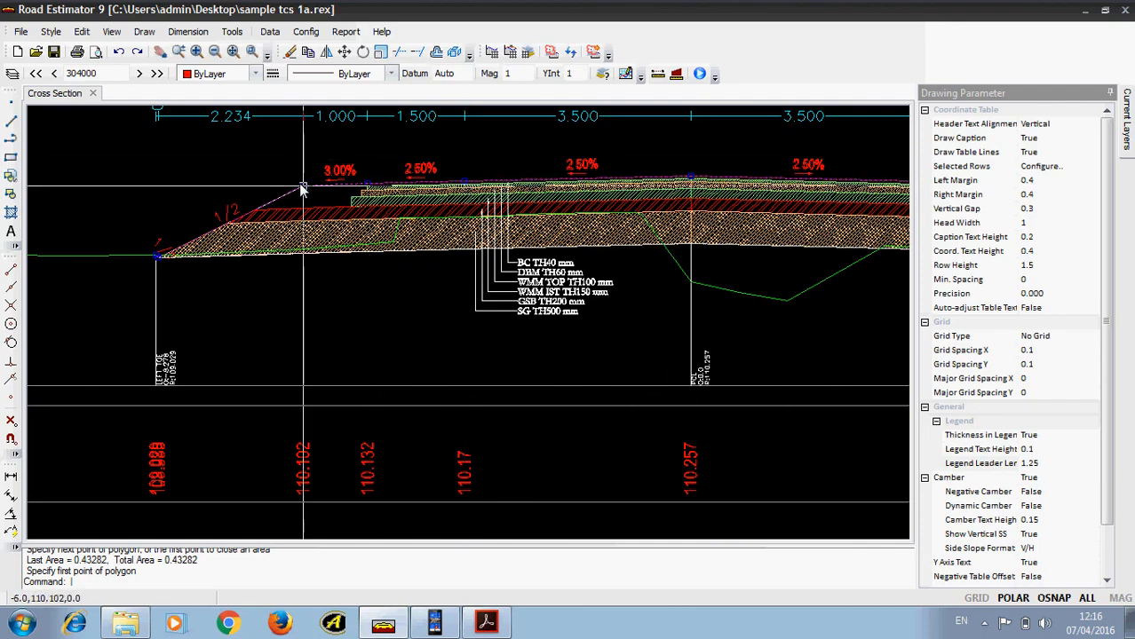
scroll(253, 259, "up", 3)
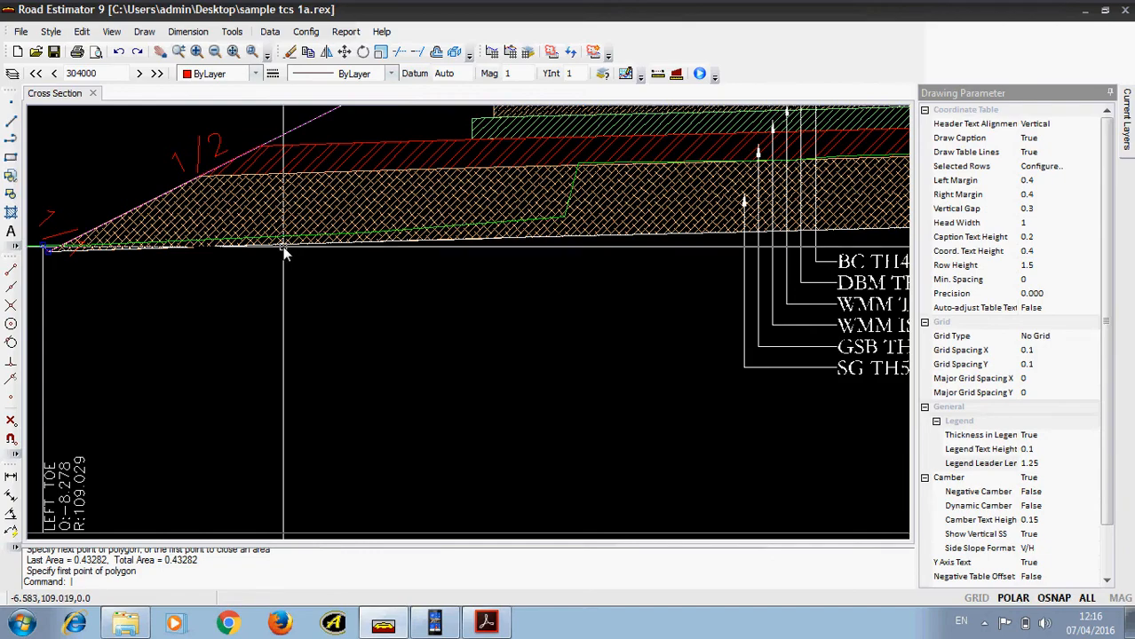
scroll(280, 248, "down", 3)
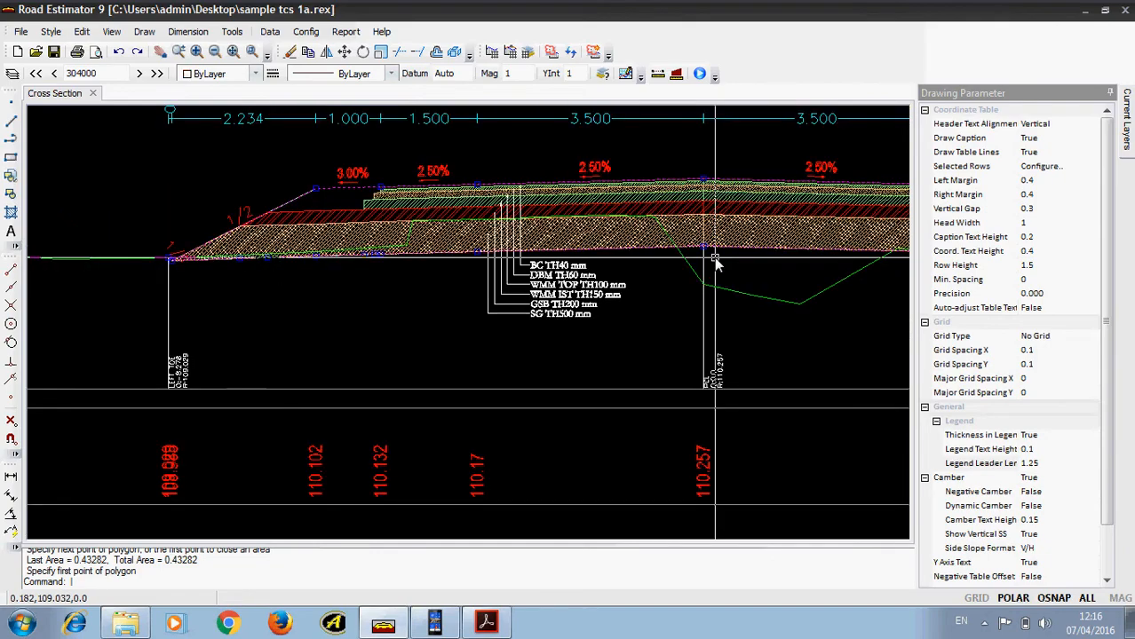
scroll(311, 276, "up", 3)
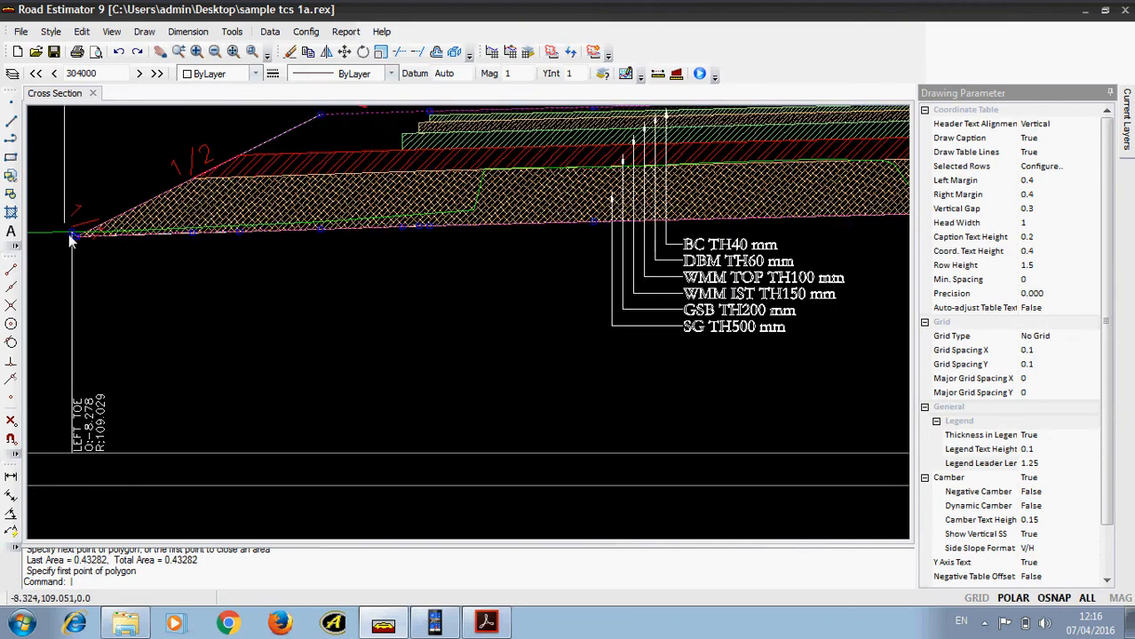
Generate the FRL, Embankment & Toe report and review the FRL offsets at chainage 304000 and the following chainages.
left_click(346, 31)
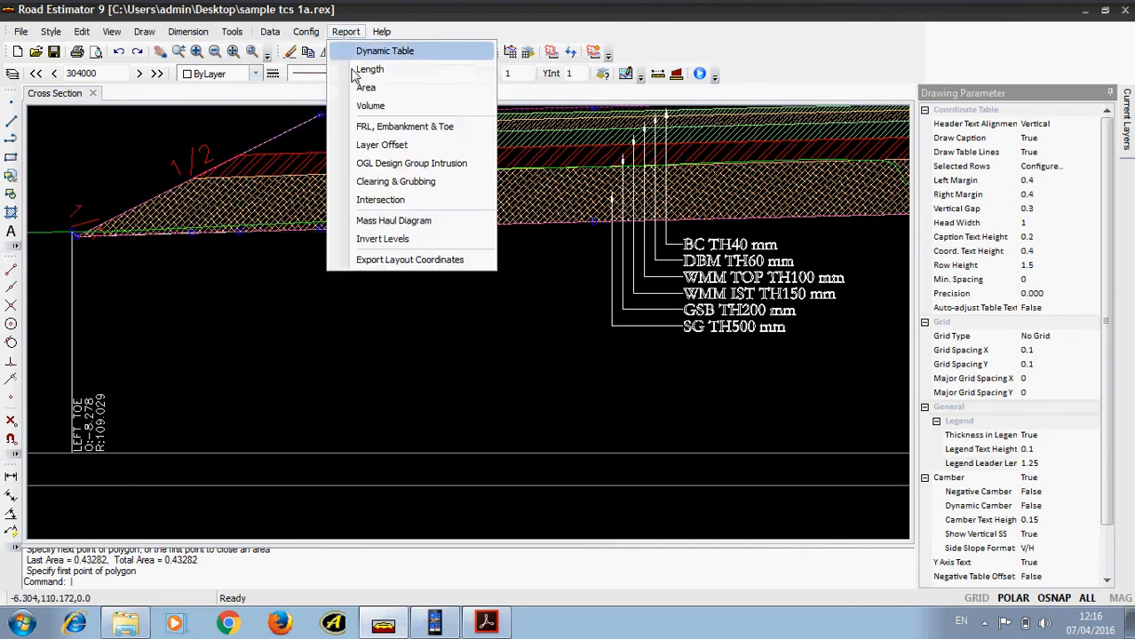
left_click(422, 129)
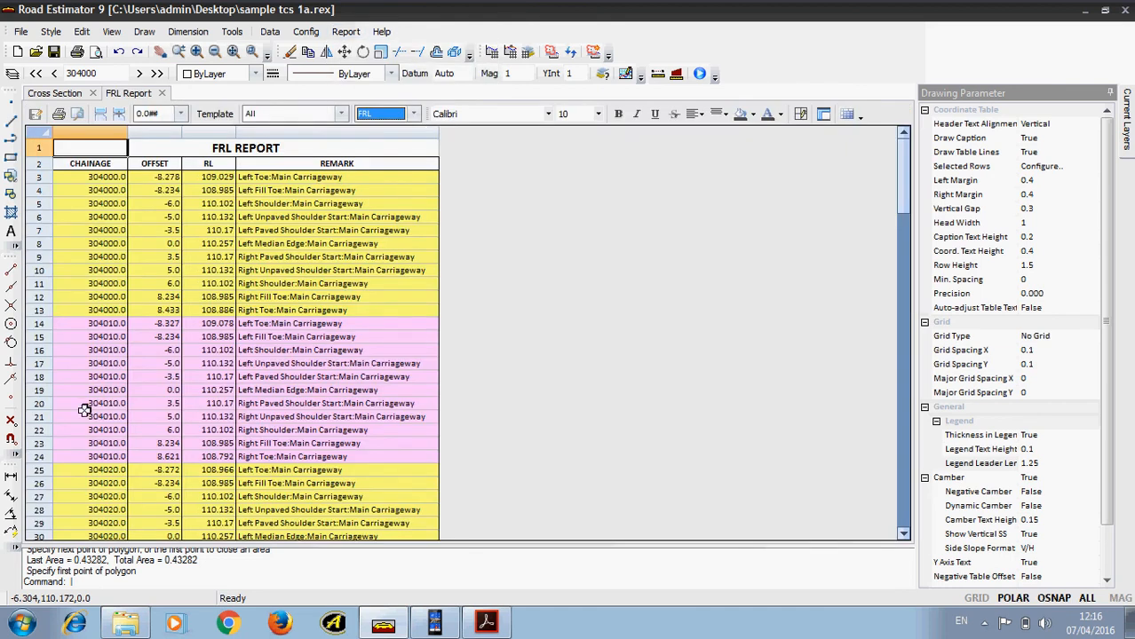
left_click(167, 244)
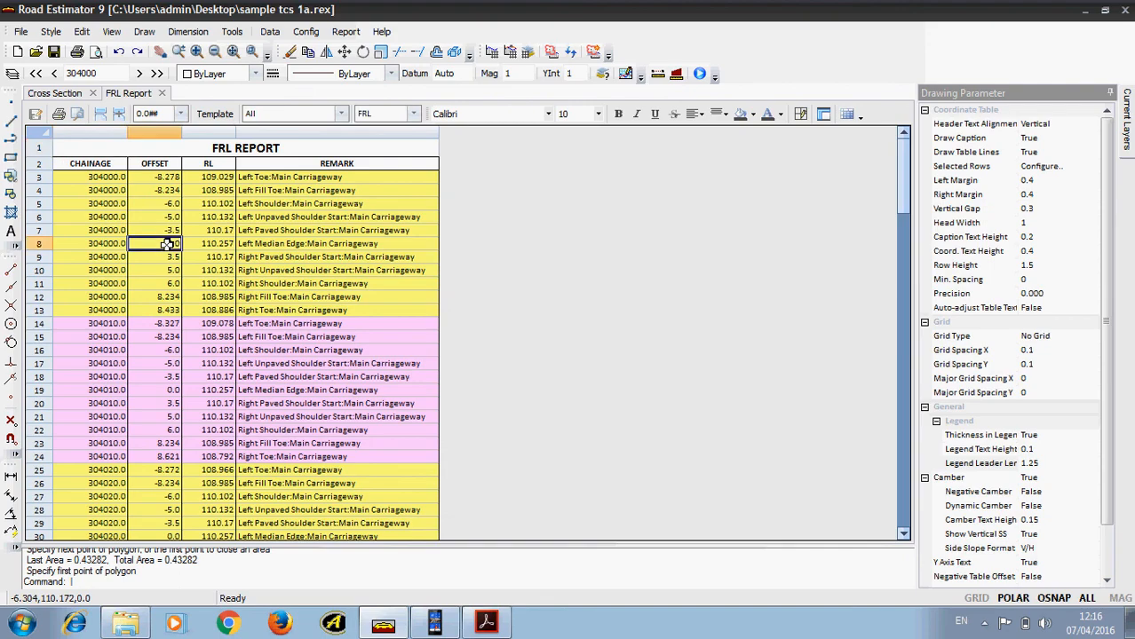
left_click(164, 226)
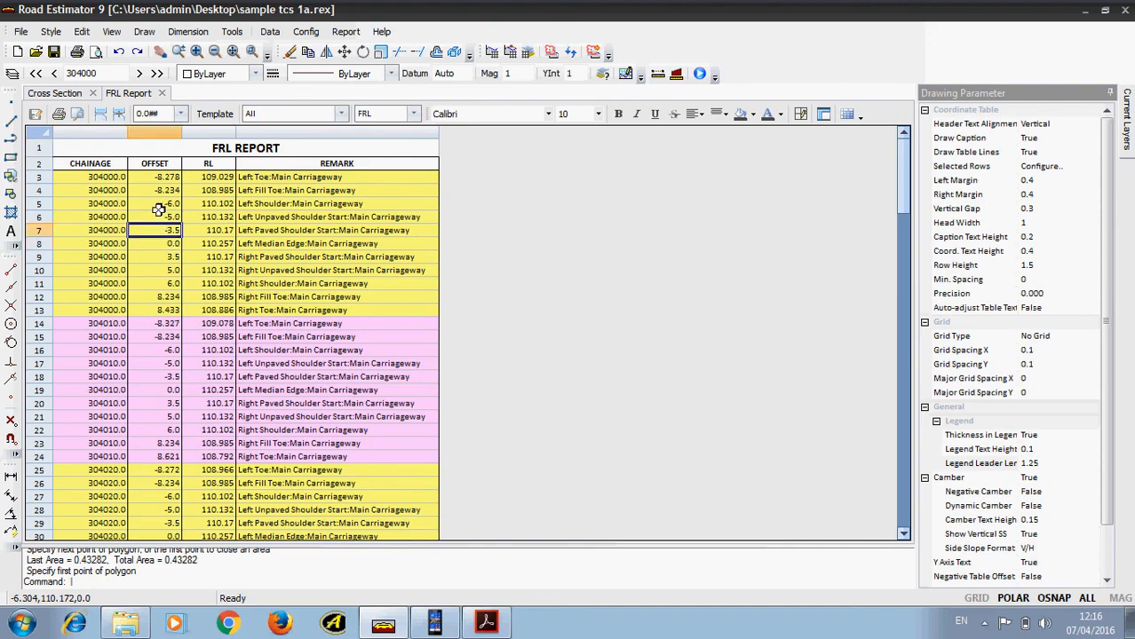
left_click(161, 206)
left_click(156, 192)
left_click_drag(139, 427, 118, 635)
left_click(92, 332)
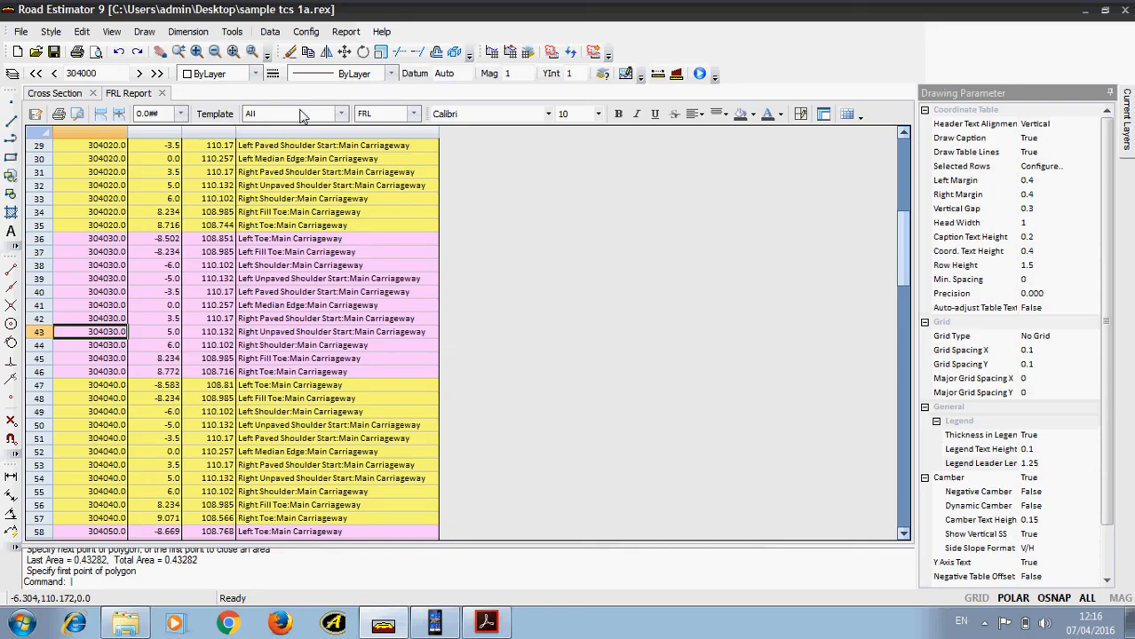
Switch the report type from FRL to Embankment and select its offset and RL columns for review.
left_click(399, 110)
left_click(378, 130)
left_click_drag(158, 178, 253, 520)
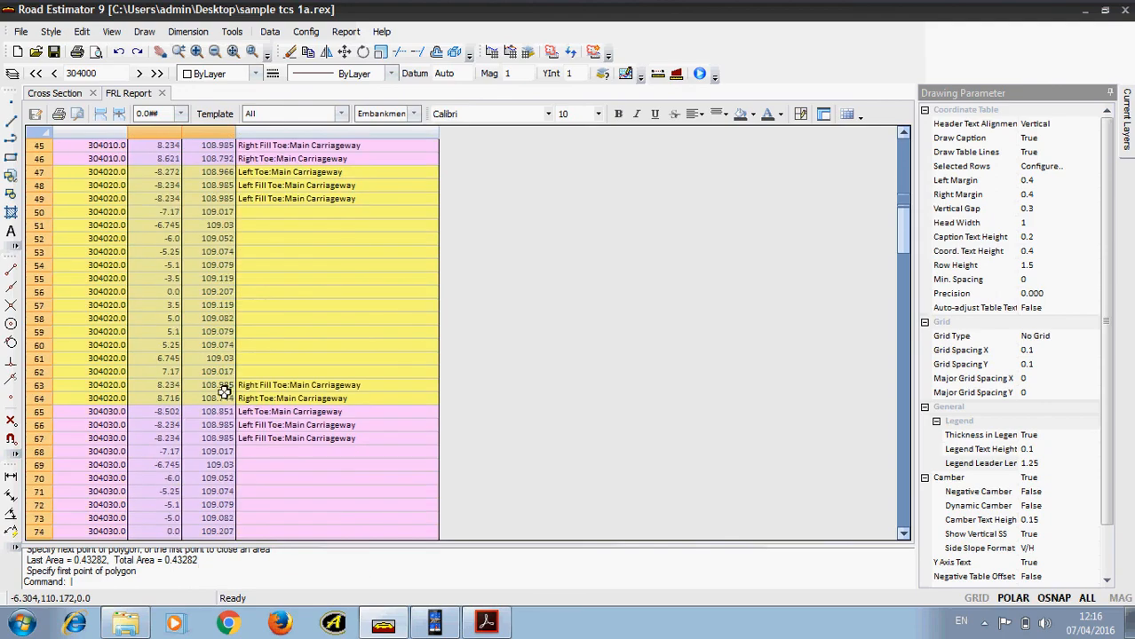
Switch the report type from Embankment to Toe, review the toe offsets and RLs, and close the report.
left_click(258, 266)
left_click(355, 114)
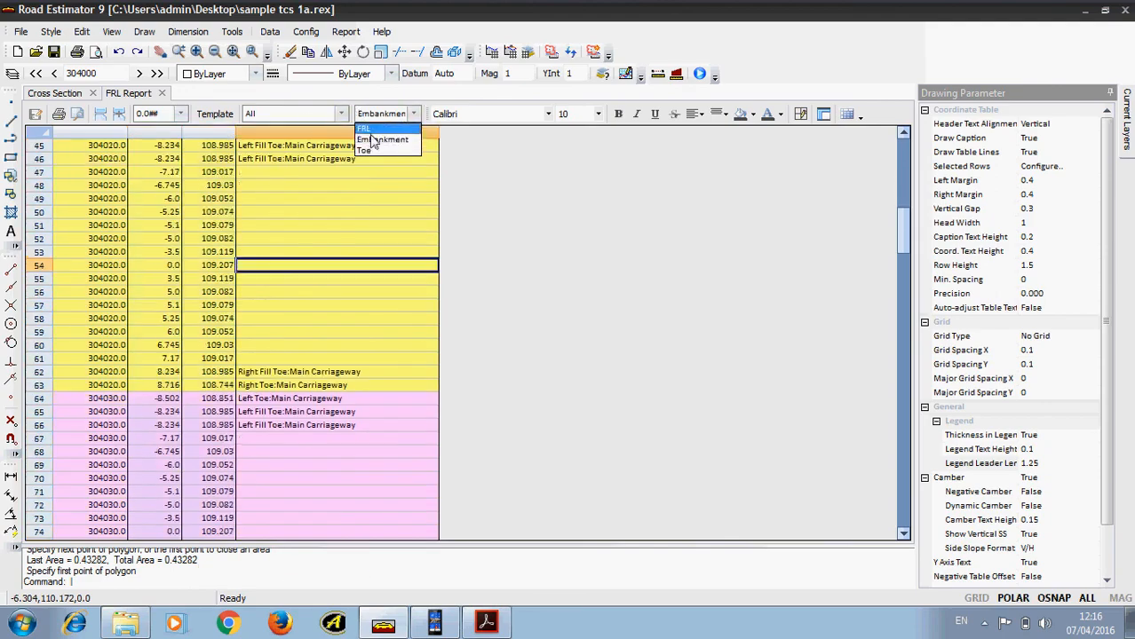
left_click(368, 147)
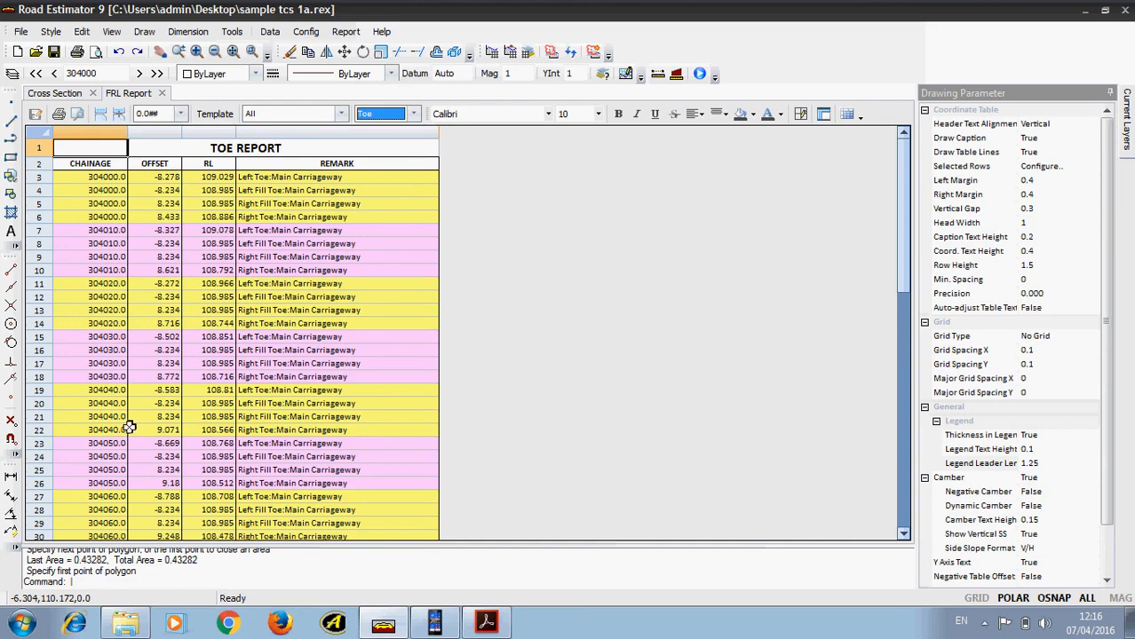
left_click(162, 92)
Examine the GSB layer's top and bottom lines from the centre line to the right pavement edge at chainage 304000.
left_click(345, 31)
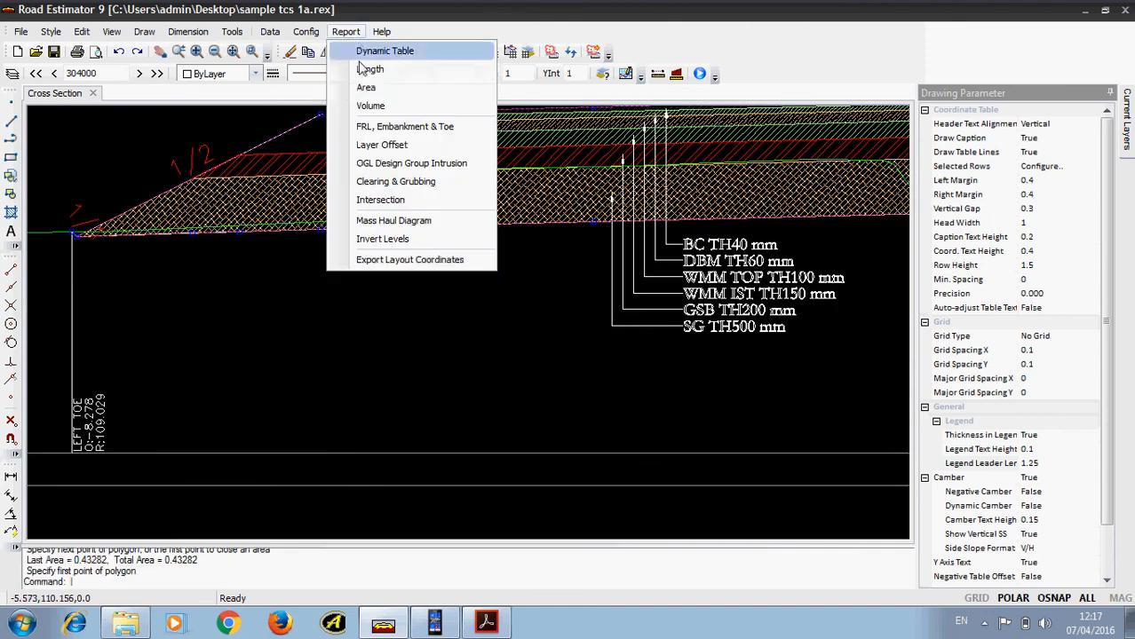
left_click(494, 361)
scroll(318, 310, "down", 2)
scroll(564, 248, "up", 3)
scroll(443, 264, "up", 4)
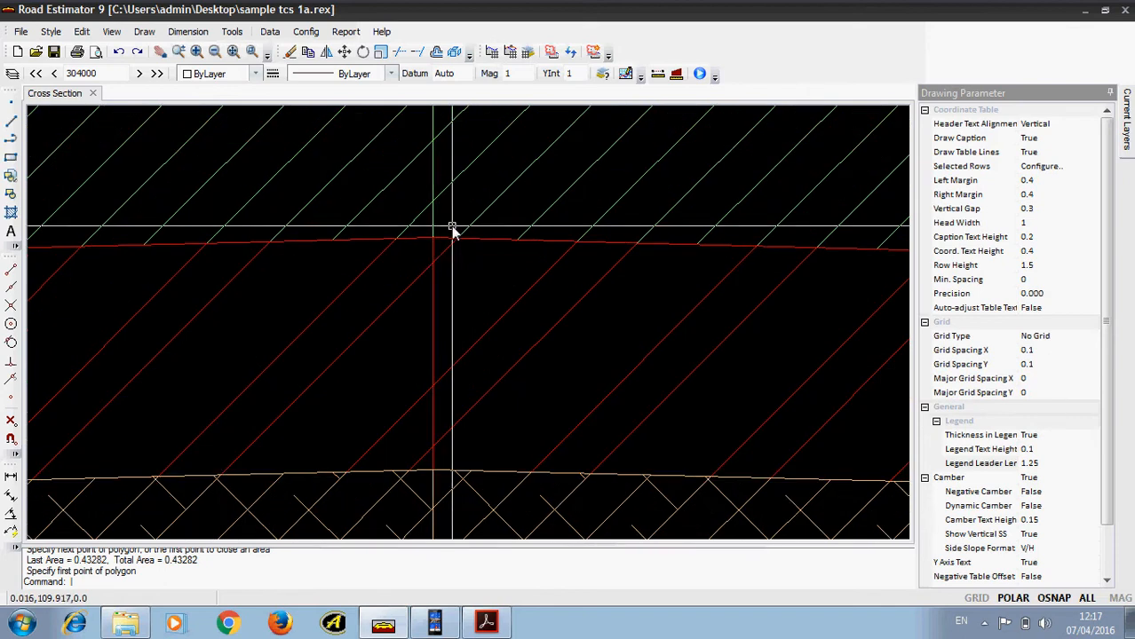
scroll(462, 253, "down", 3)
scroll(475, 243, "up", 2)
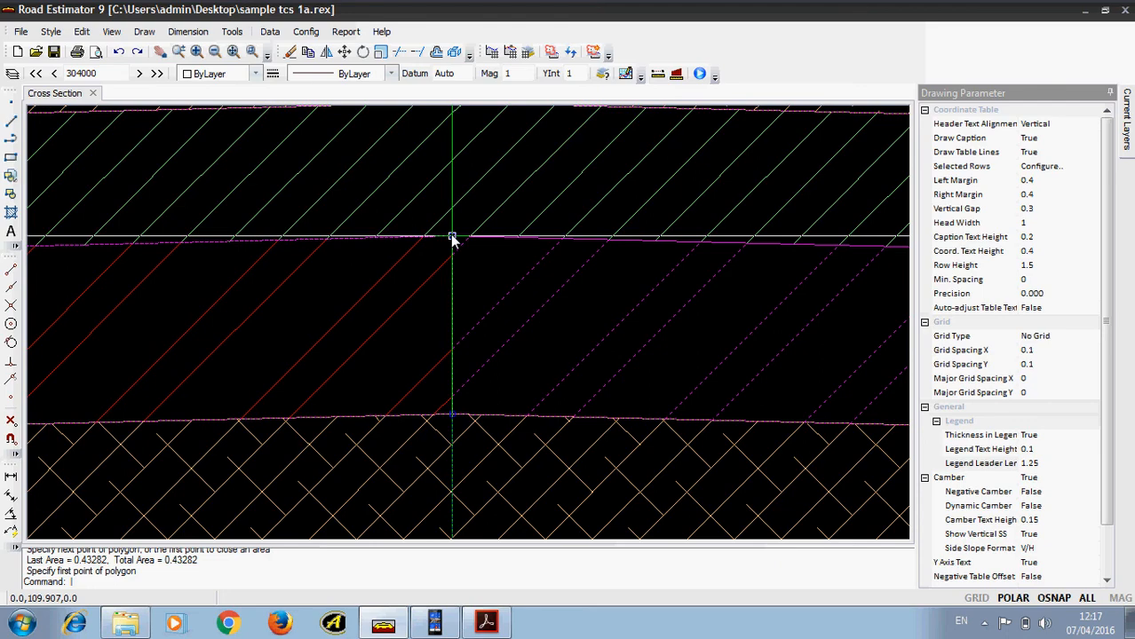
scroll(365, 357, "down", 4)
left_click_drag(731, 341, 374, 322)
scroll(373, 329, "up", 3)
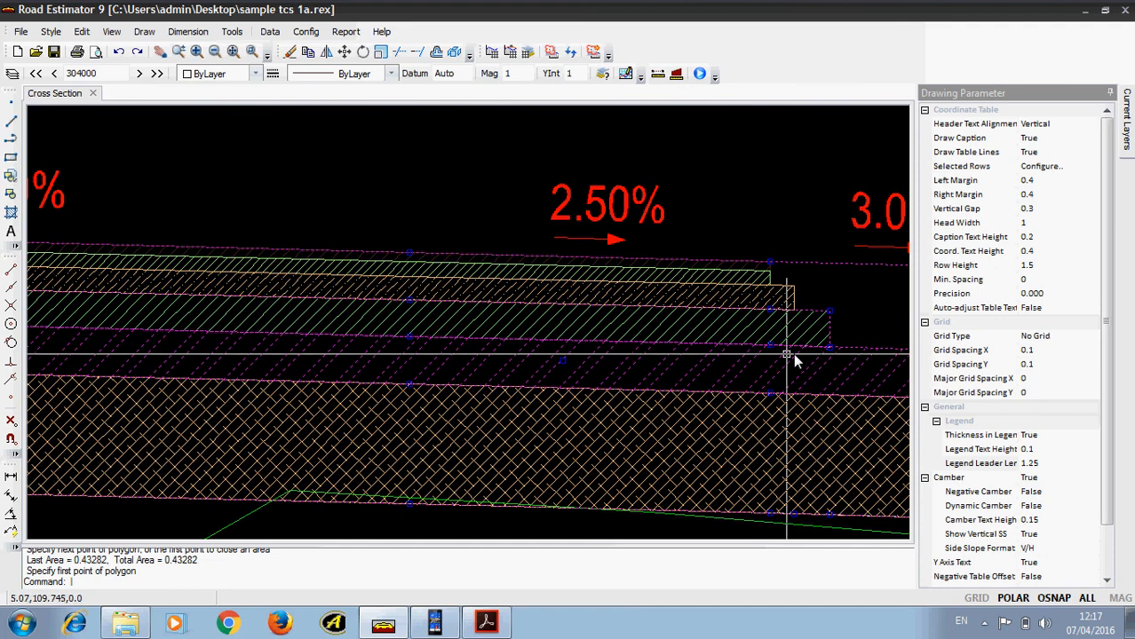
left_click_drag(790, 355, 675, 355)
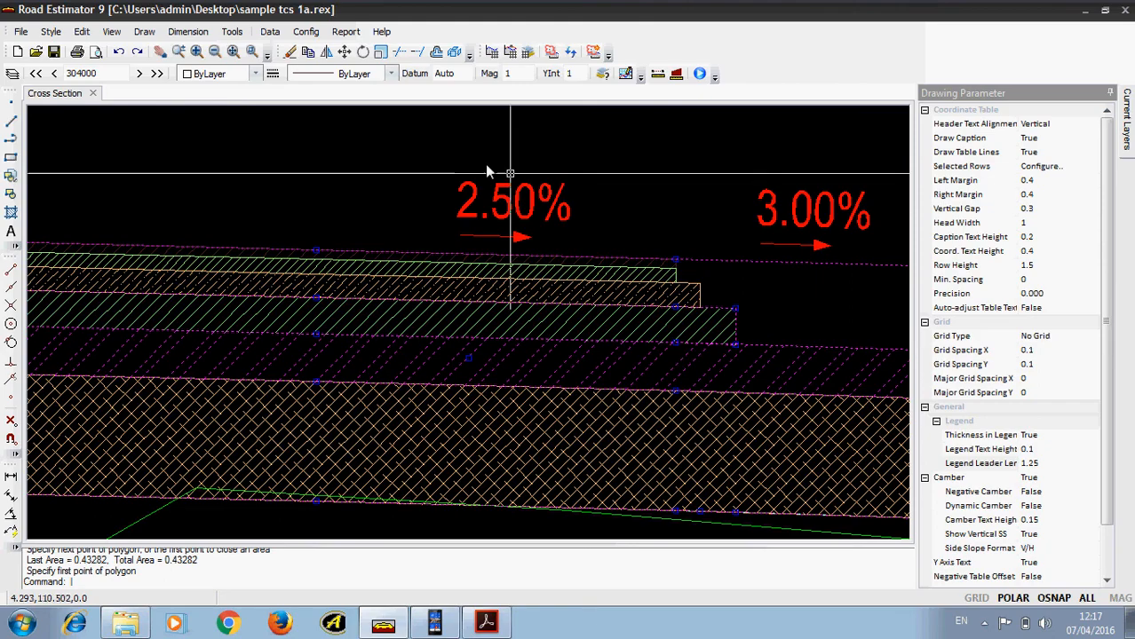
Generate a Layer Offset report for the Main Carriageway template, LEFT group and GSB layer with Top Coordinates and All Coordinate enabled.
left_click(339, 33)
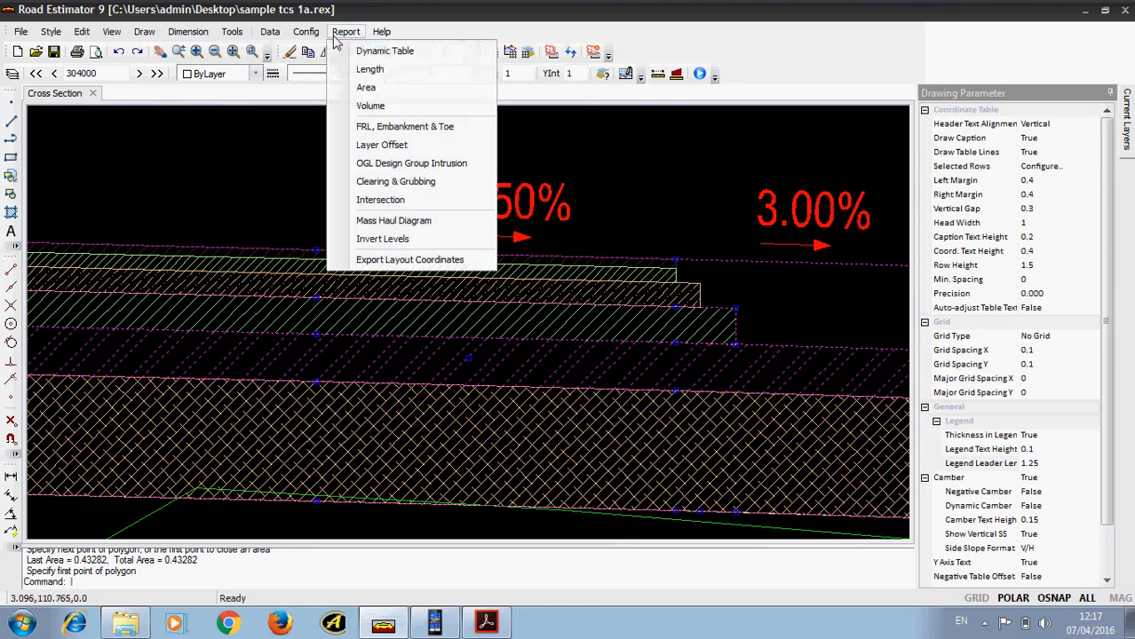
left_click(398, 147)
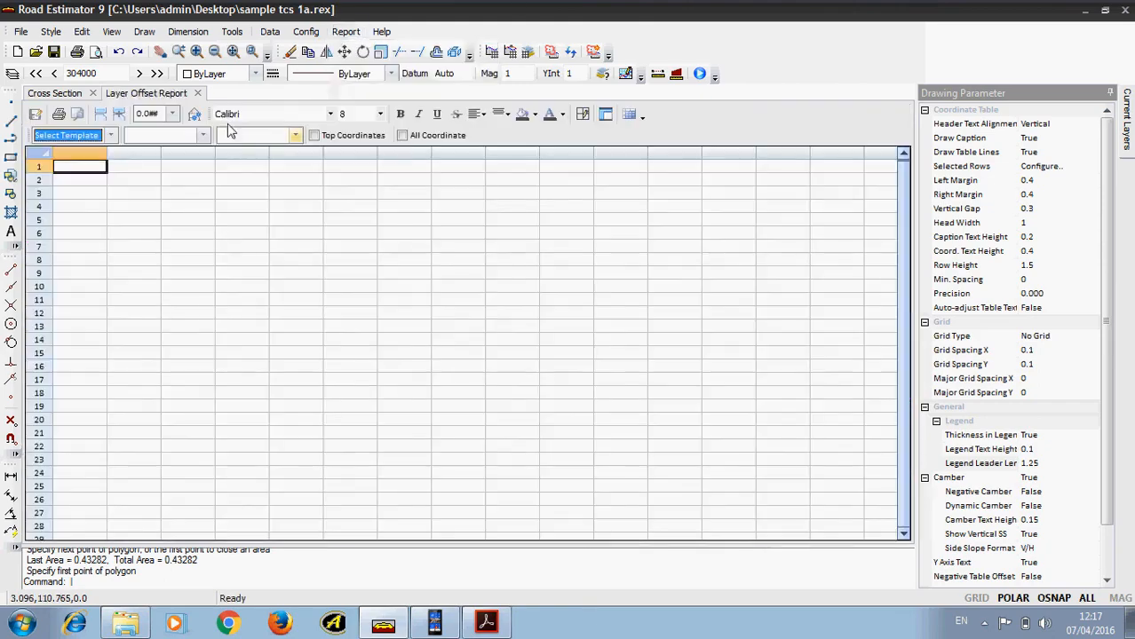
left_click(110, 135)
left_click(84, 162)
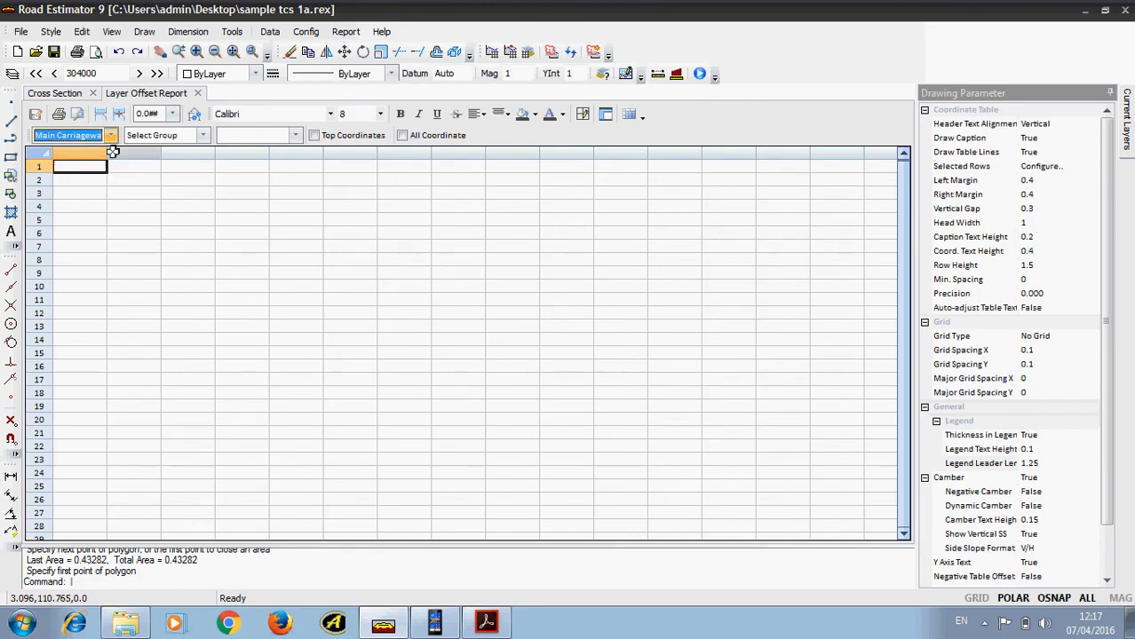
left_click(174, 138)
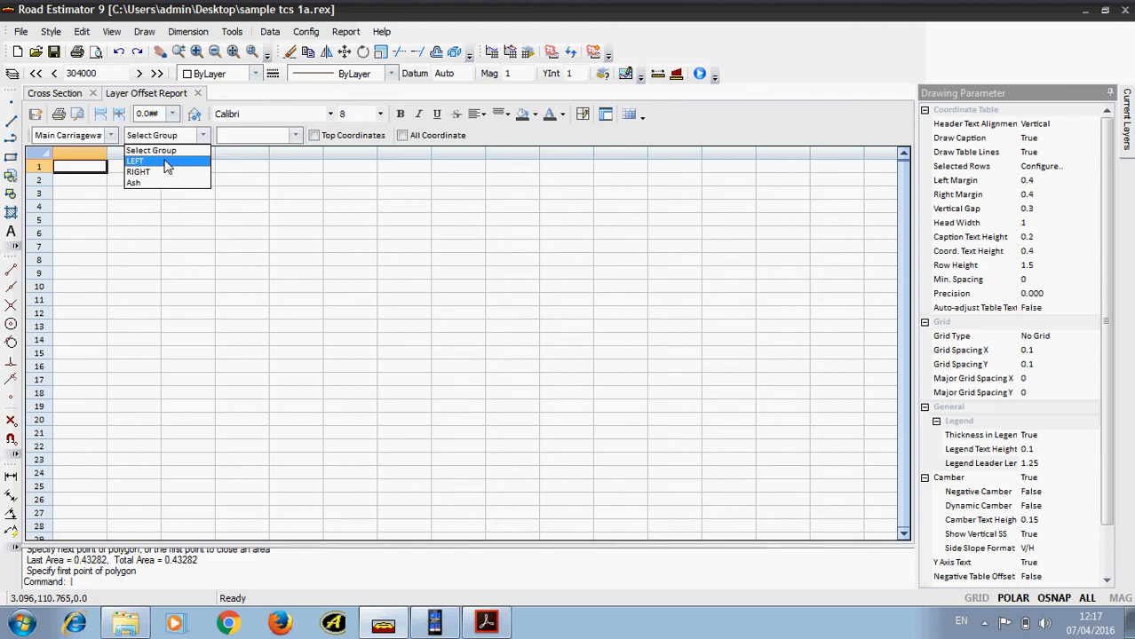
left_click(166, 167)
left_click(255, 135)
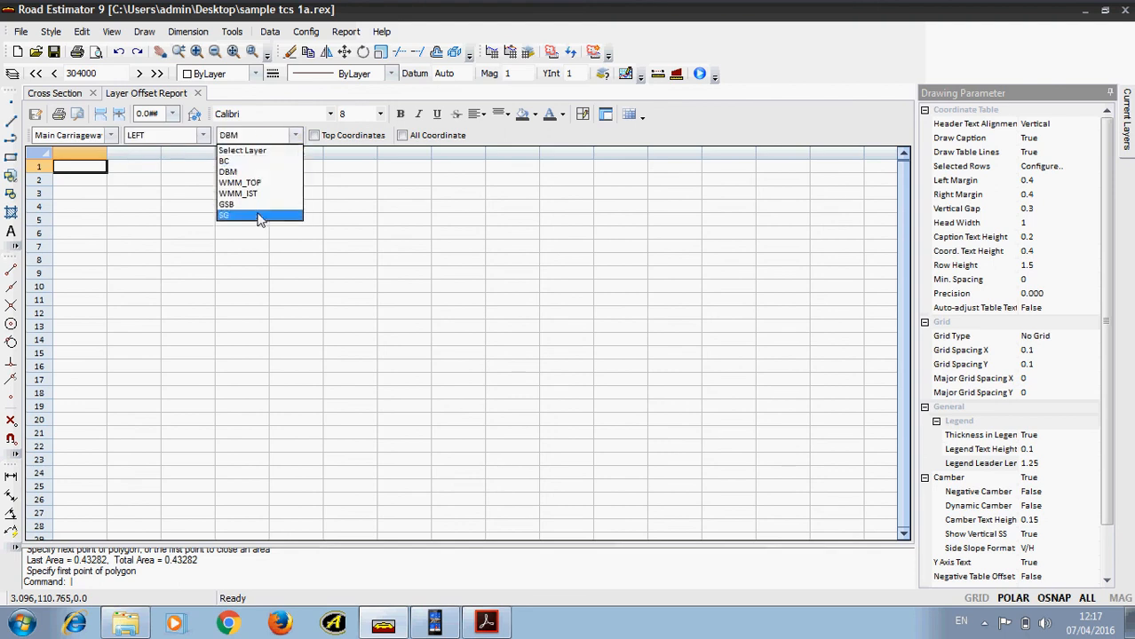
left_click(328, 139)
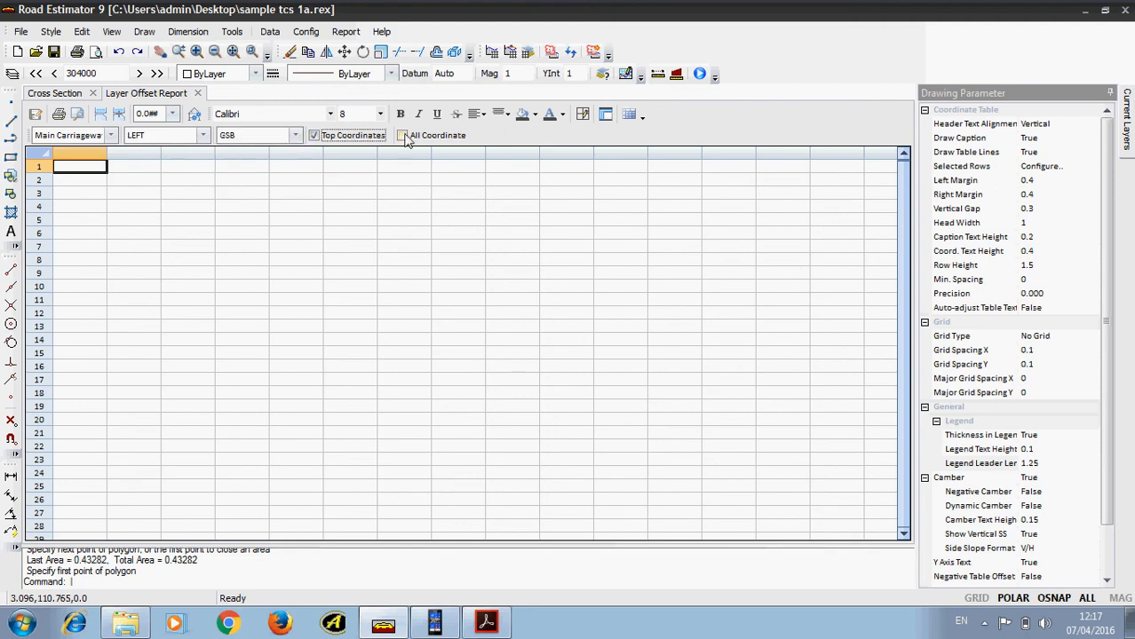
left_click(402, 135)
left_click(195, 115)
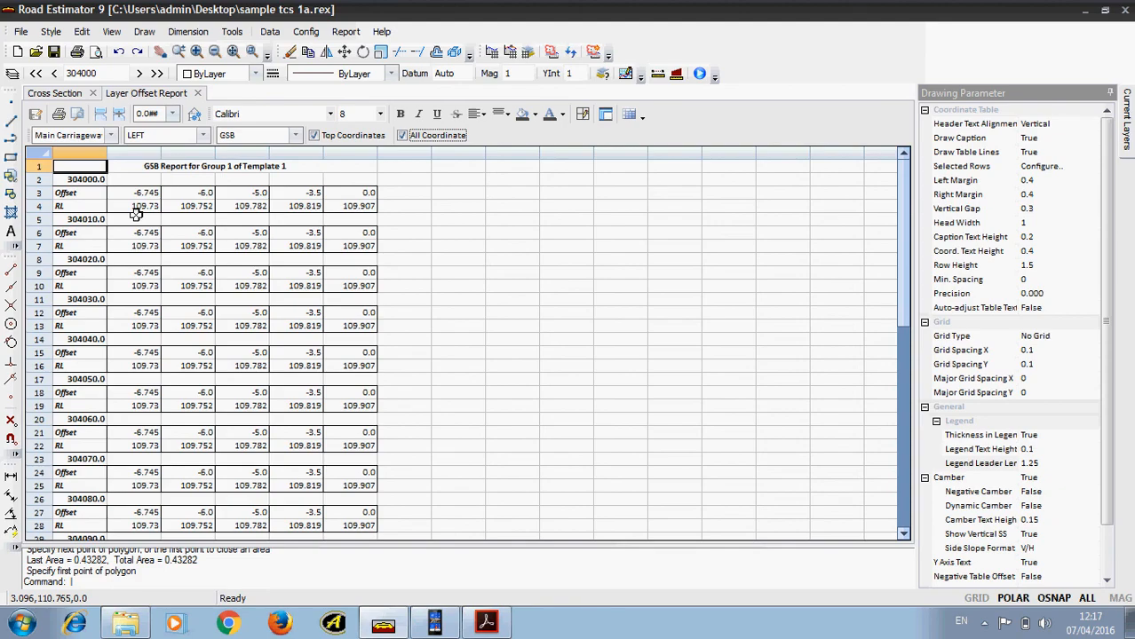
Regenerate the GSB offset report without Top Coordinates for comparison, regenerate it with Top Coordinates again, and close it.
left_click(320, 135)
left_click(193, 114)
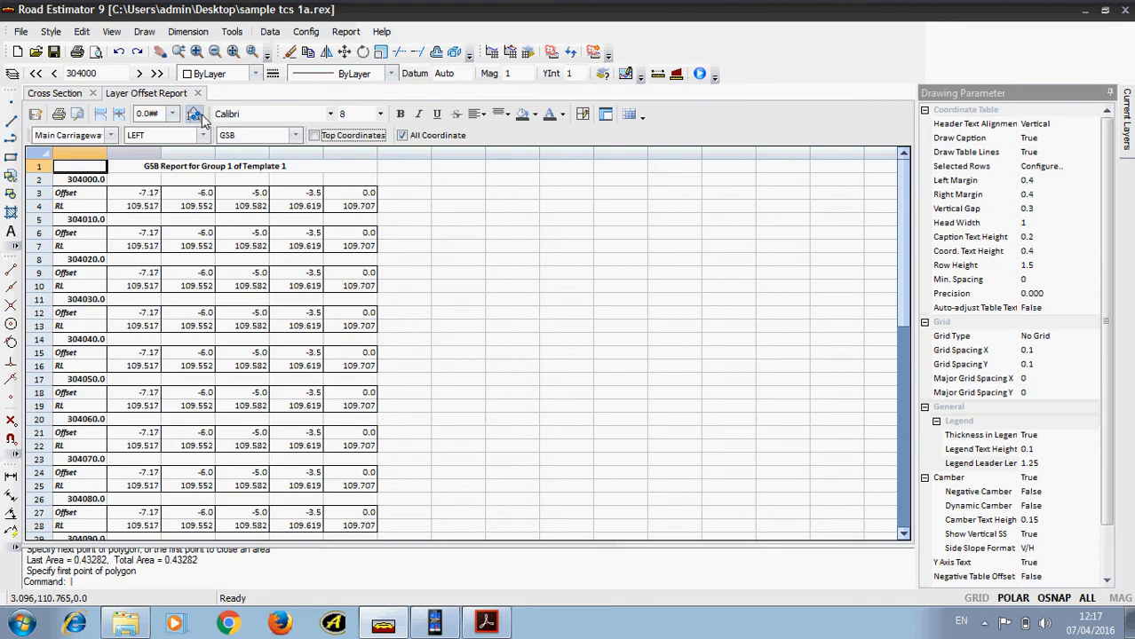
left_click(326, 137)
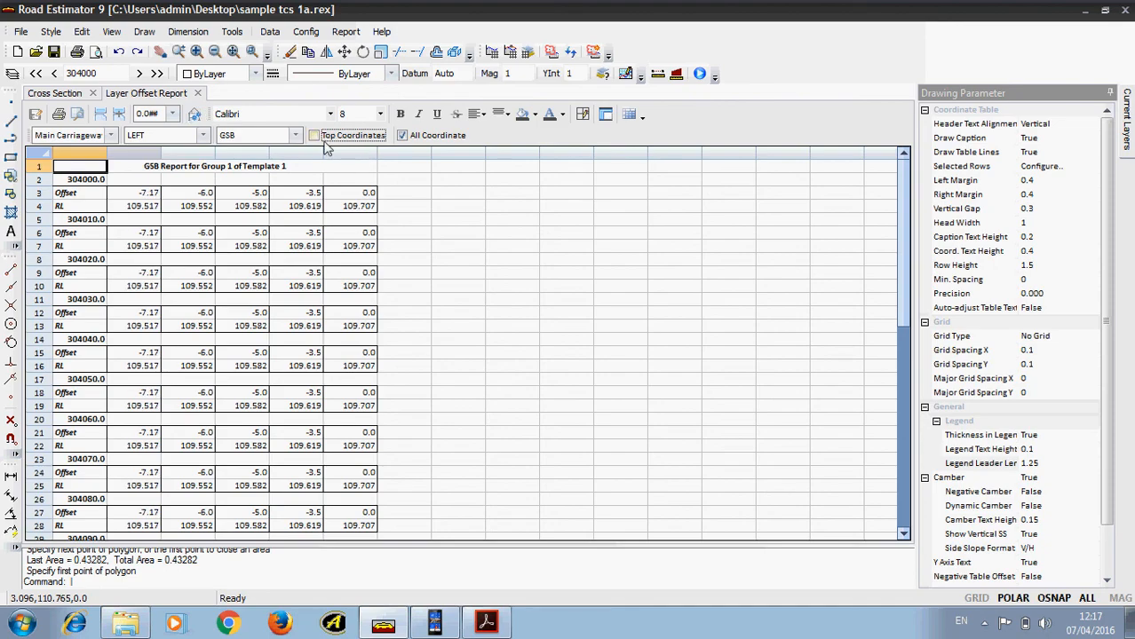
left_click(195, 113)
left_click(229, 248)
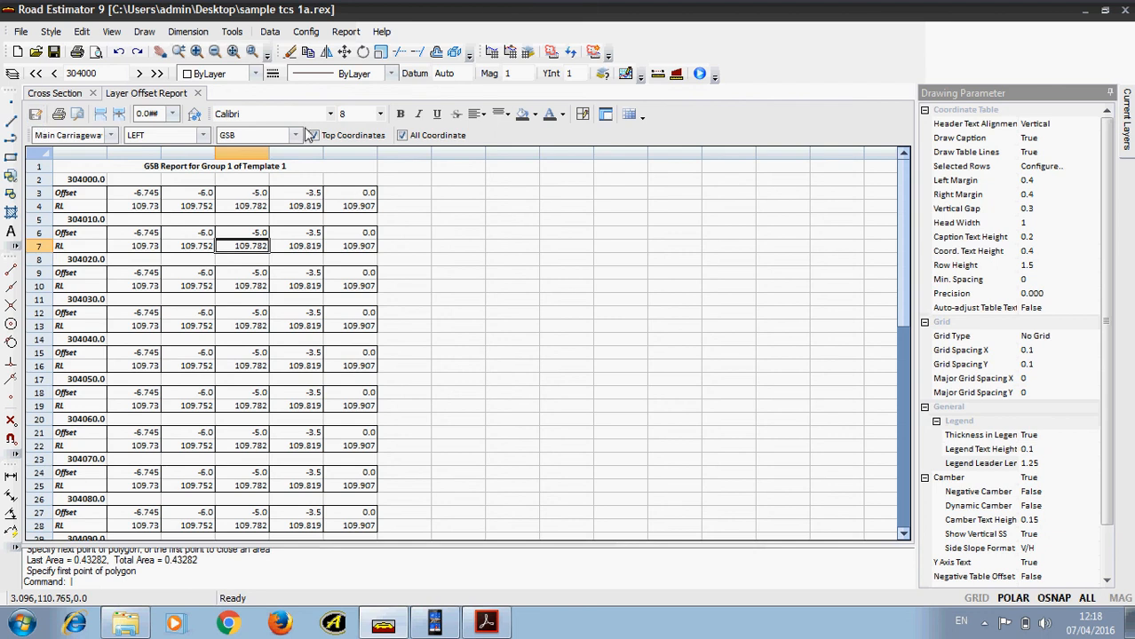
left_click(198, 93)
Examine where the green ground line cuts into the pavement and subgrade layers on both sides of the cross section at chainage 304000.
left_click(353, 34)
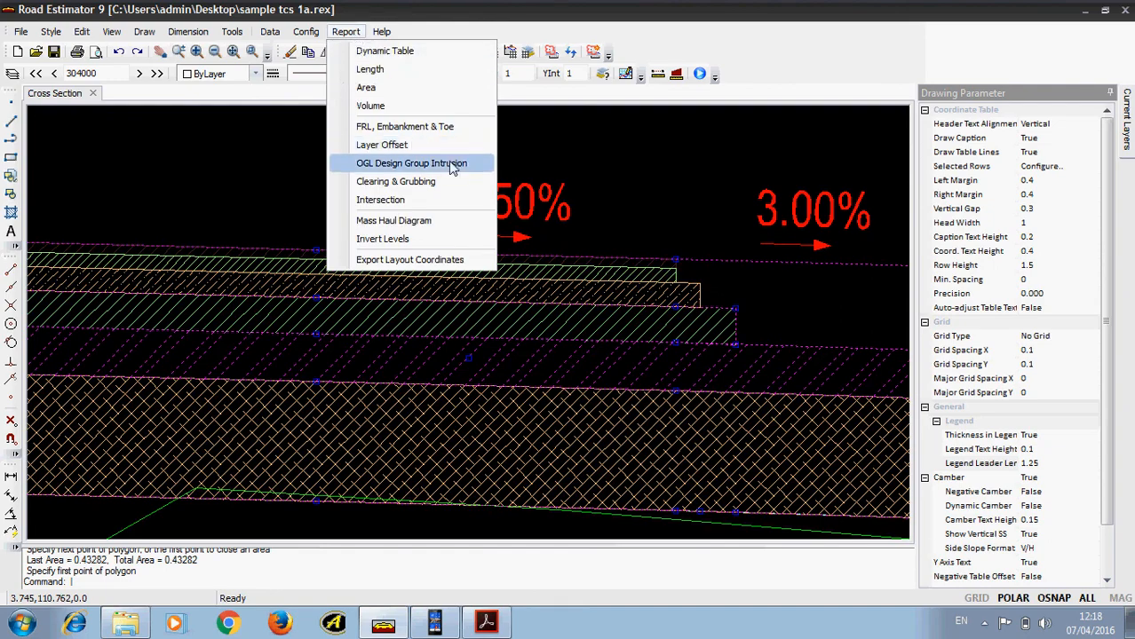
right_click(277, 153)
left_click(304, 158)
scroll(353, 206, "up", 6)
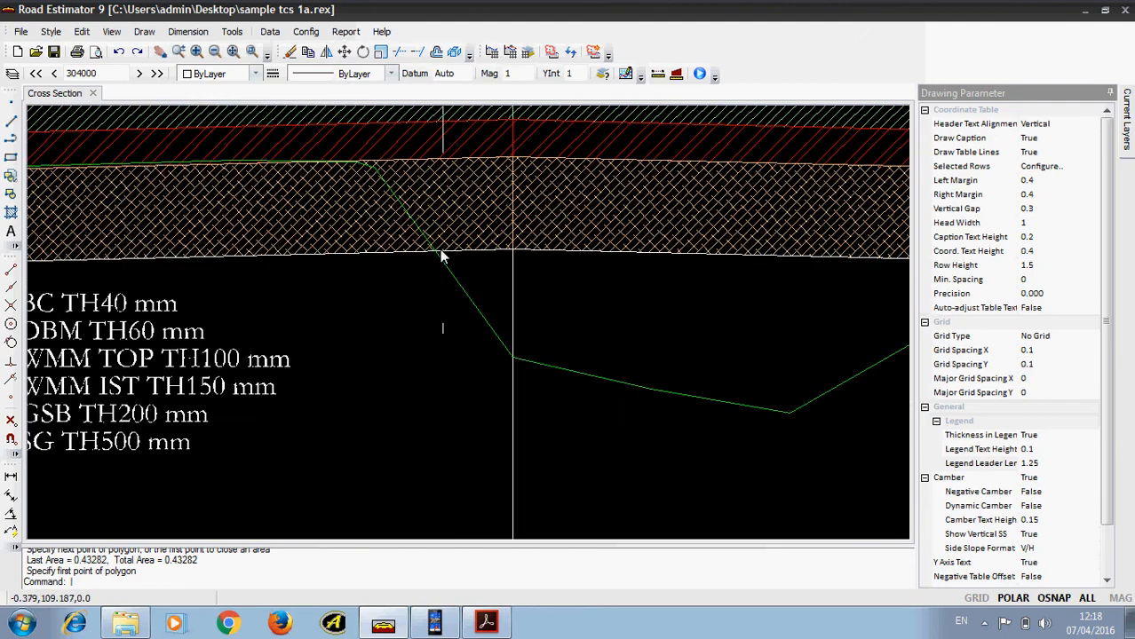
scroll(441, 253, "down", 2)
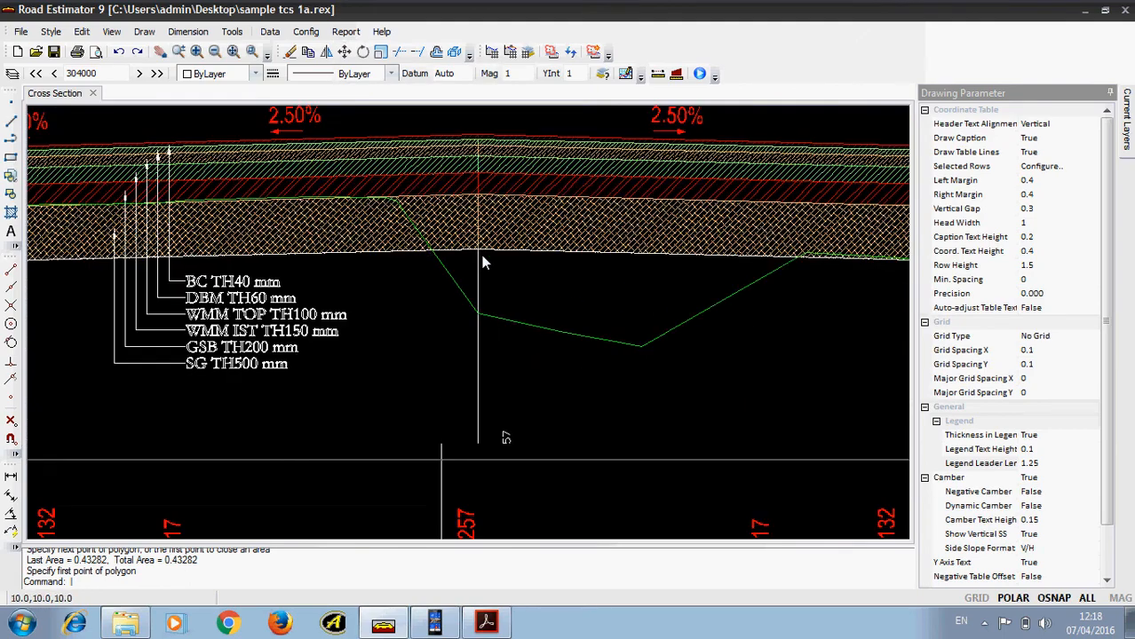
scroll(482, 258, "down", 1)
scroll(735, 253, "up", 3)
scroll(692, 272, "down", 7)
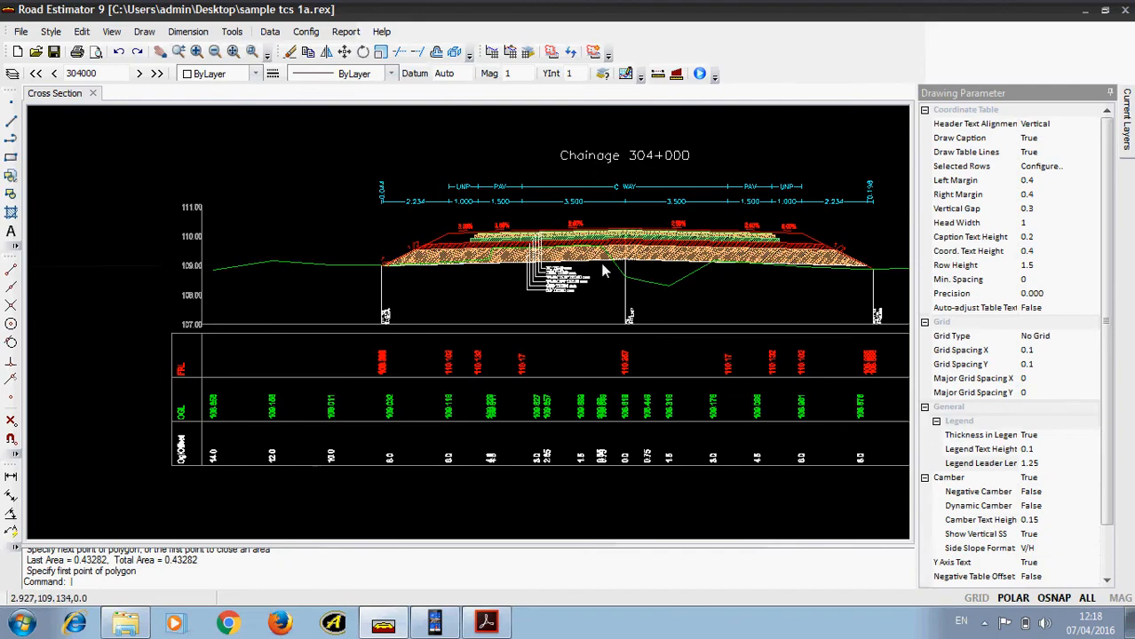
scroll(603, 271, "up", 4)
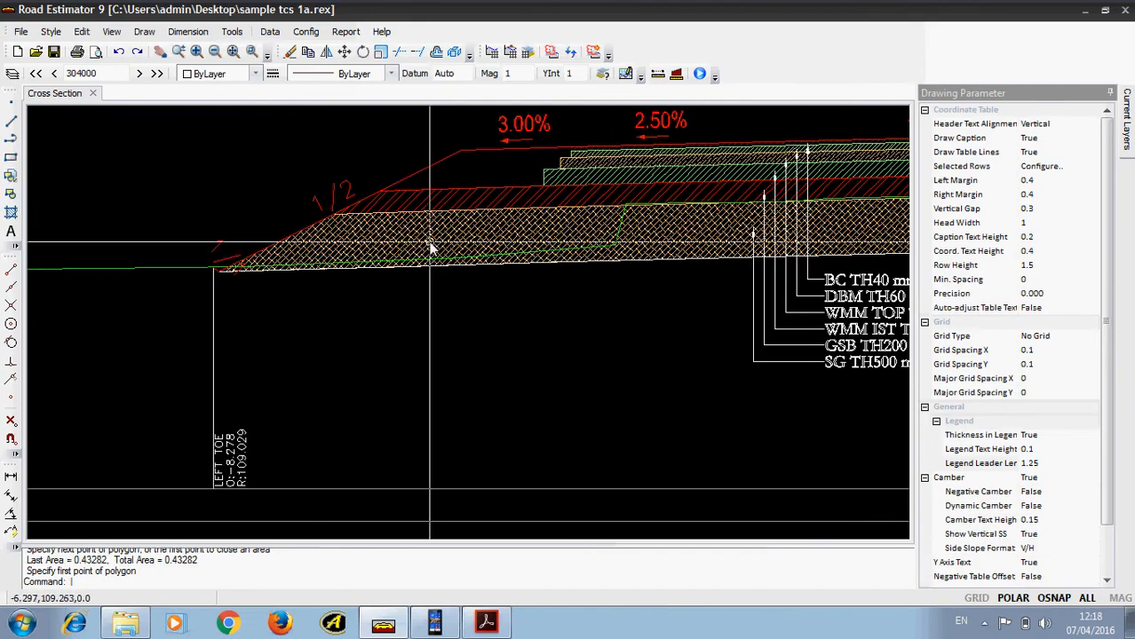
scroll(429, 248, "down", 3)
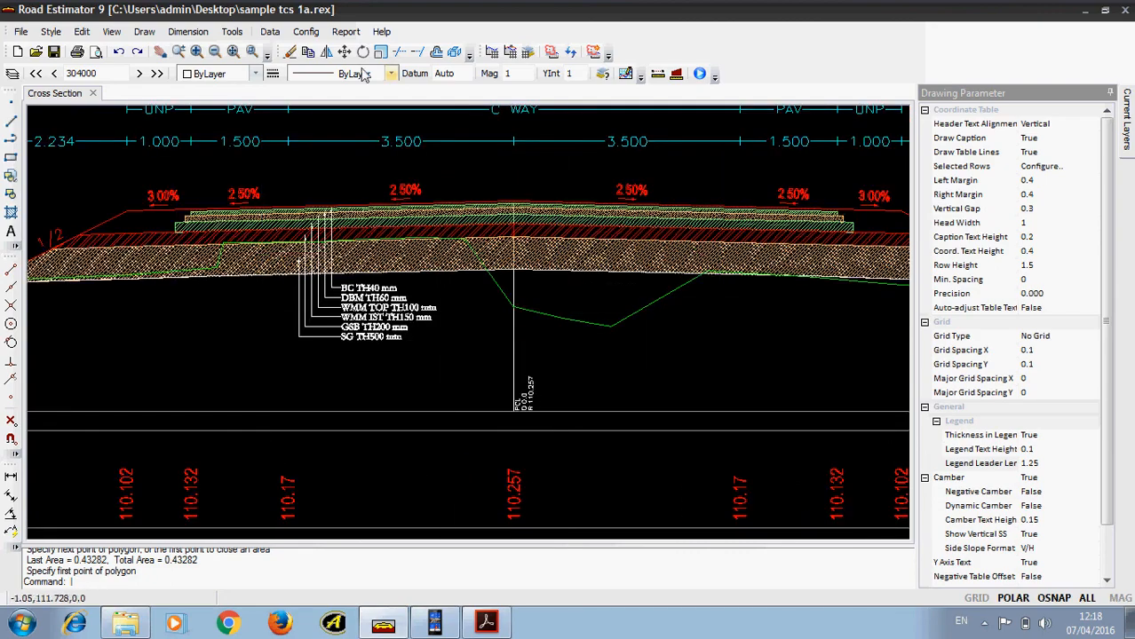
Generate the OGL Design Group Intrusion report for Main Carriageway using Complete OGL, review the intruded layers, and close the report.
left_click(345, 31)
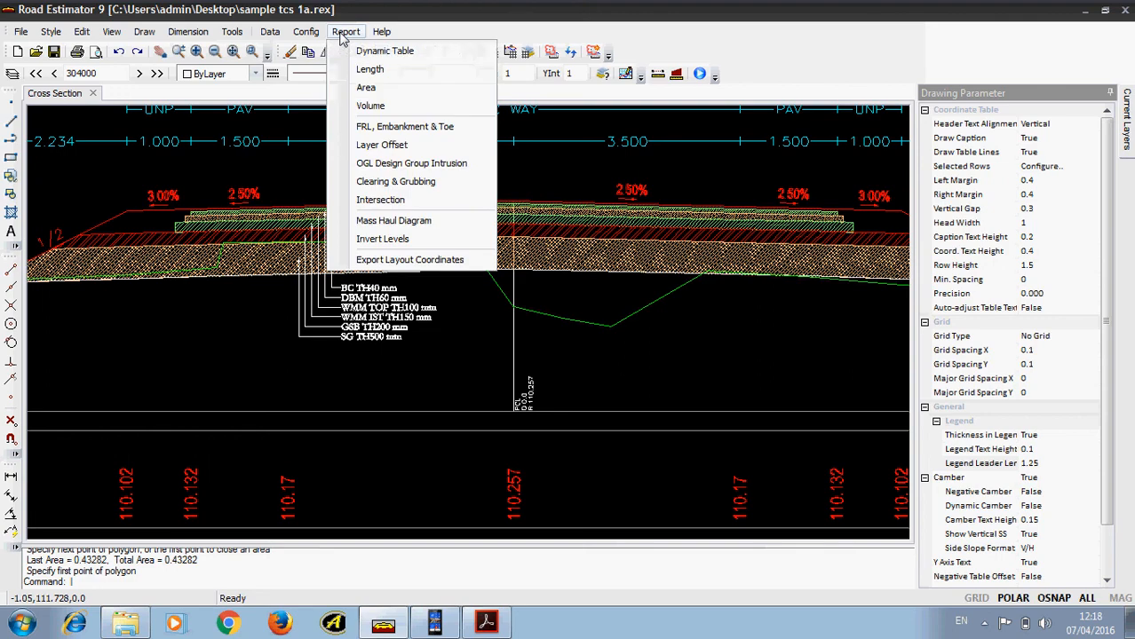
left_click(435, 166)
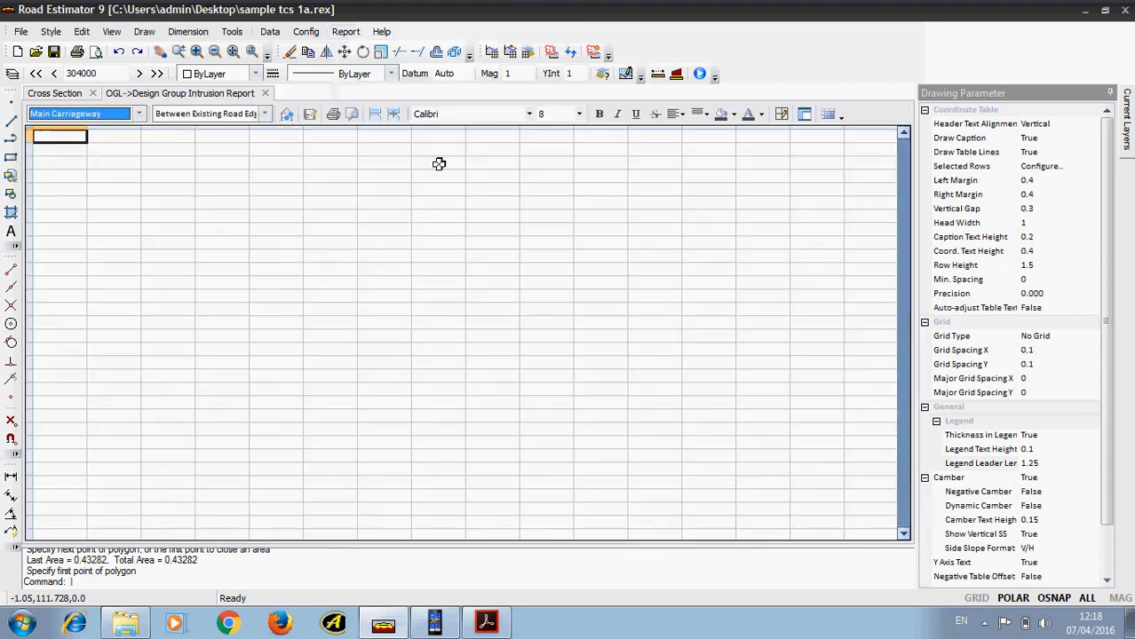
left_click(262, 115)
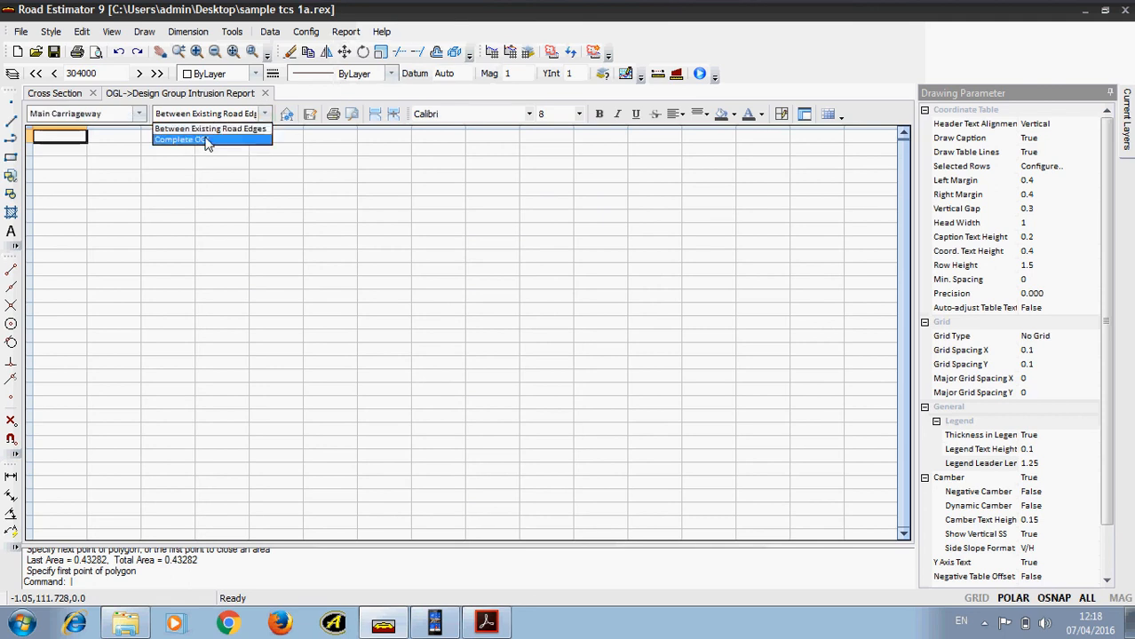
left_click(222, 142)
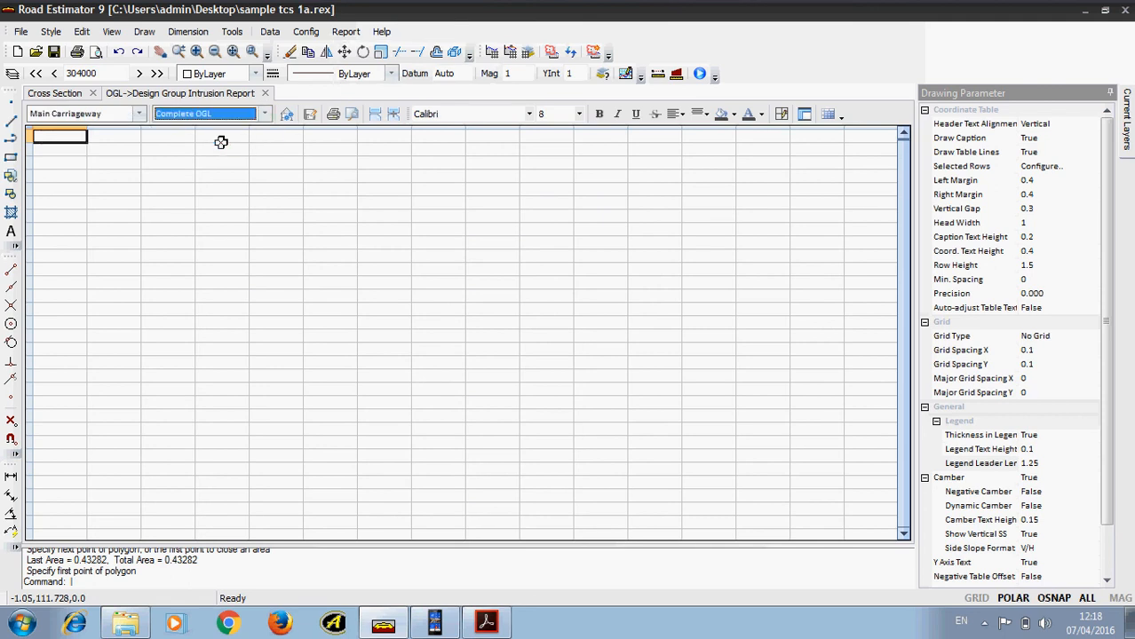
left_click(286, 114)
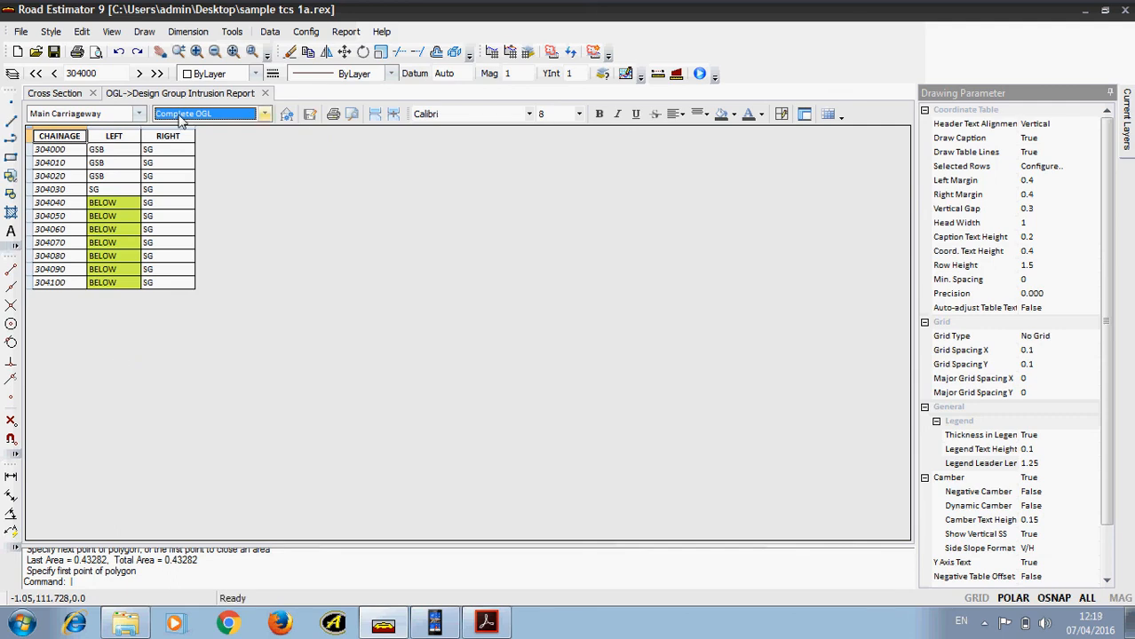
left_click(264, 93)
Generate the Clearing & Grubbing report from offset LT1 to PC1 and select its lengths for chainages 304010 to 304090.
left_click(344, 32)
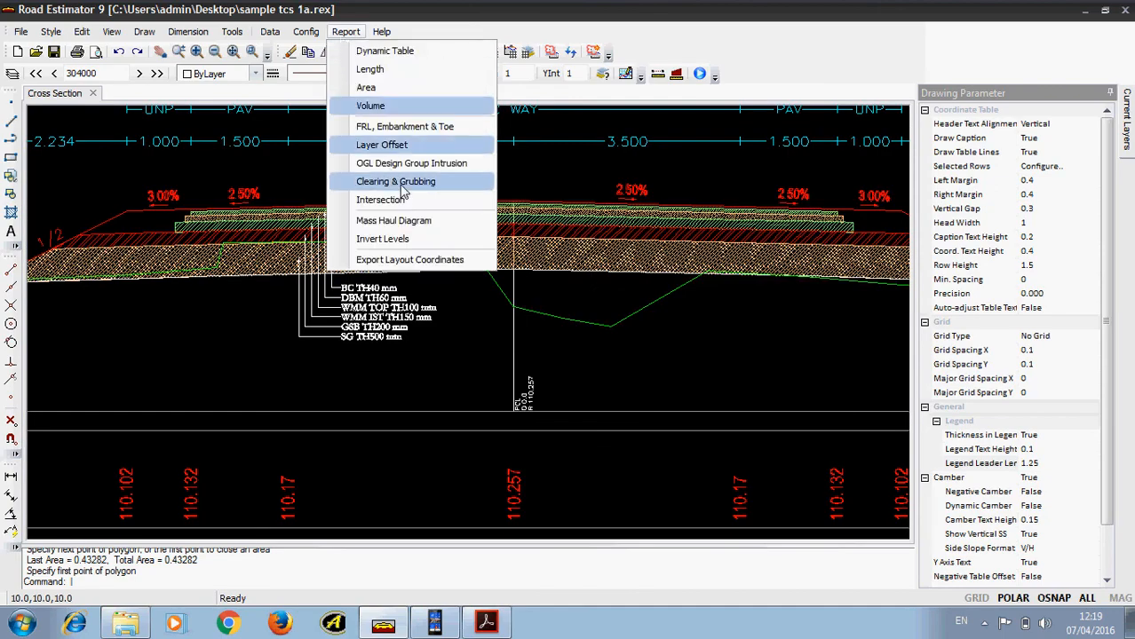
left_click(462, 320)
scroll(558, 279, "down", 4)
scroll(653, 304, "up", 4)
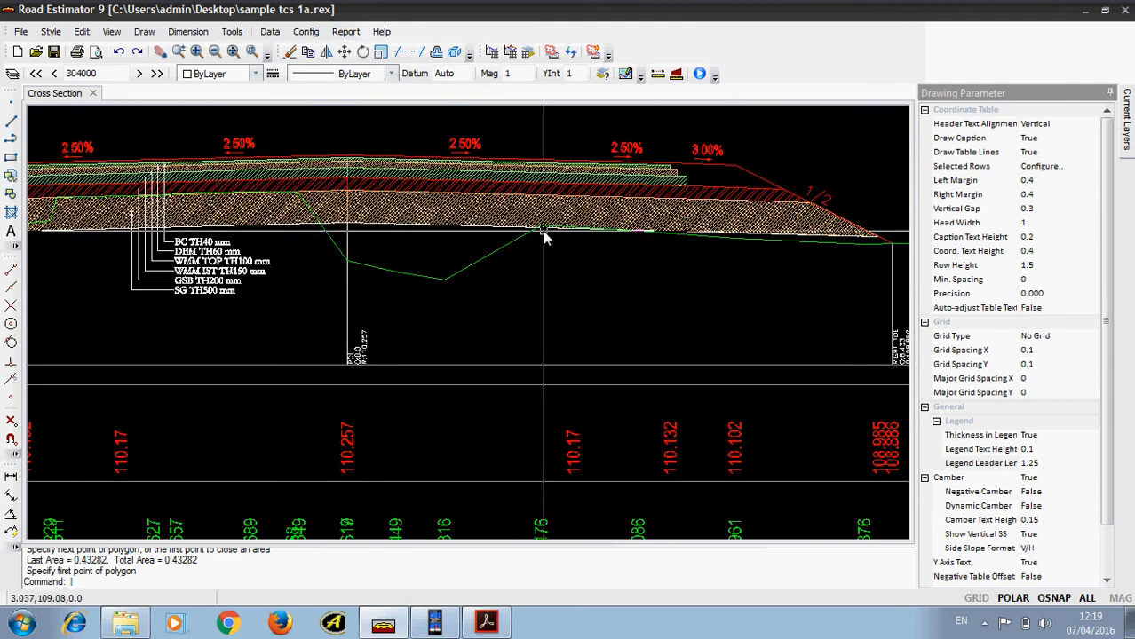
scroll(550, 239, "down", 1)
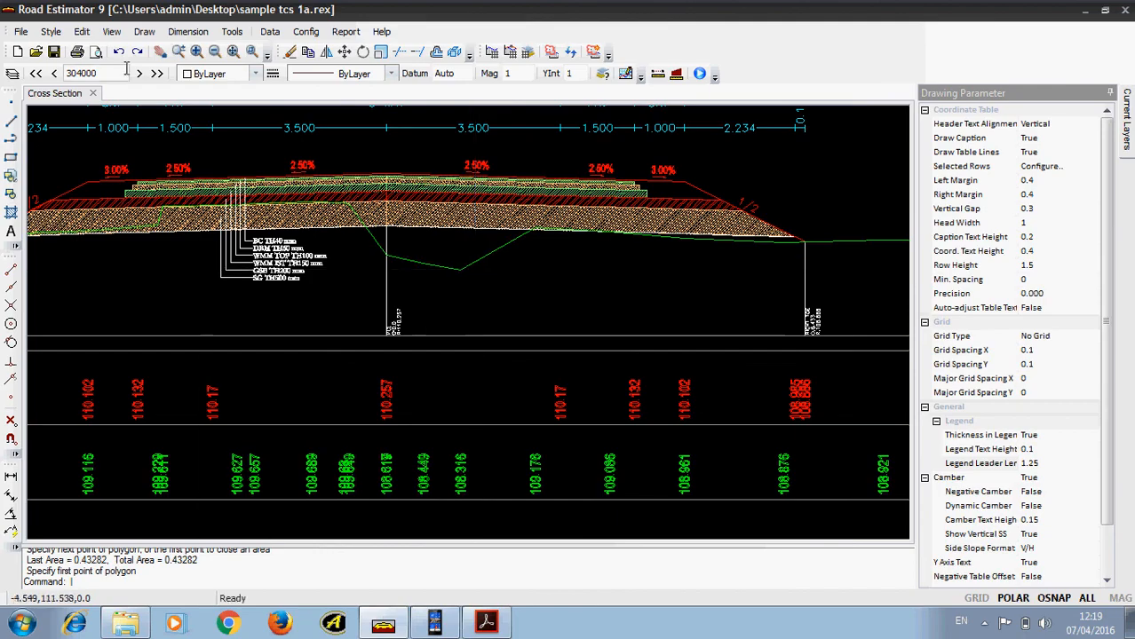
left_click(340, 33)
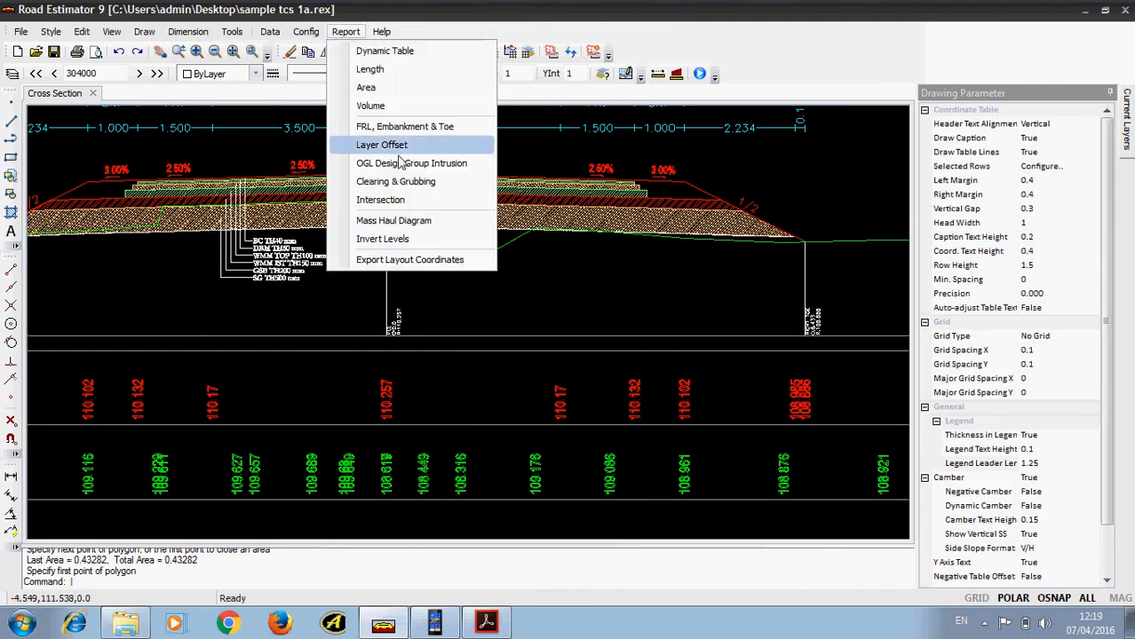
left_click(403, 181)
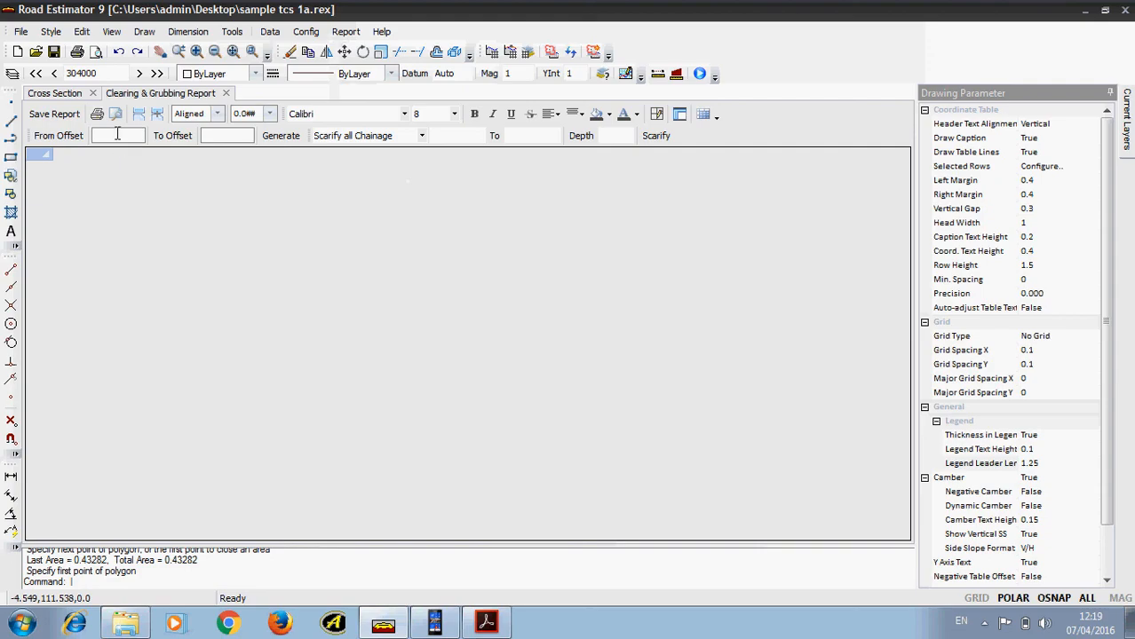
left_click(117, 133)
type("4")
left_click(277, 141)
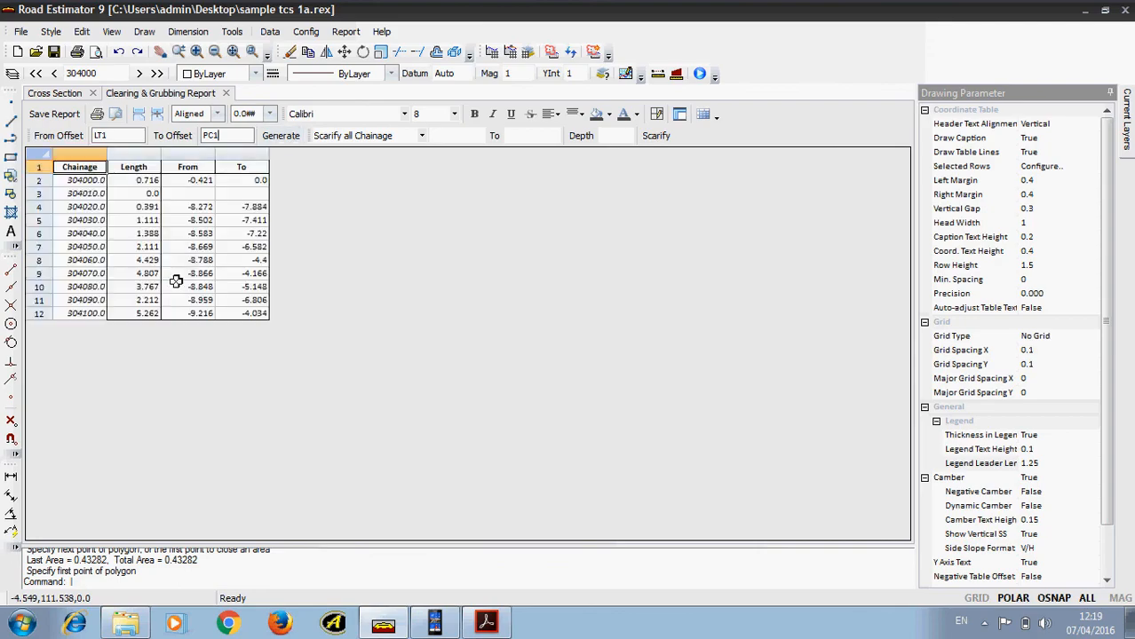
left_click(133, 195)
left_click_drag(133, 206, 133, 304)
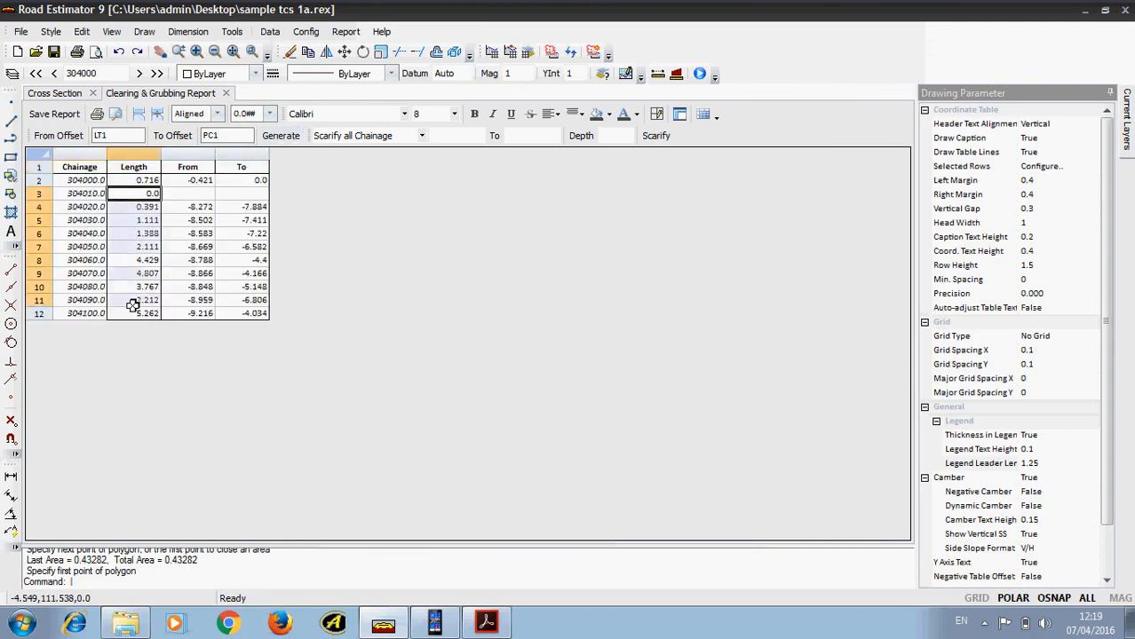
Generate the Clearing & Grubbing report from offset PC1 to RT1, scarify all chainages to a depth of .15, and close the report.
left_click(195, 259)
left_click(231, 260)
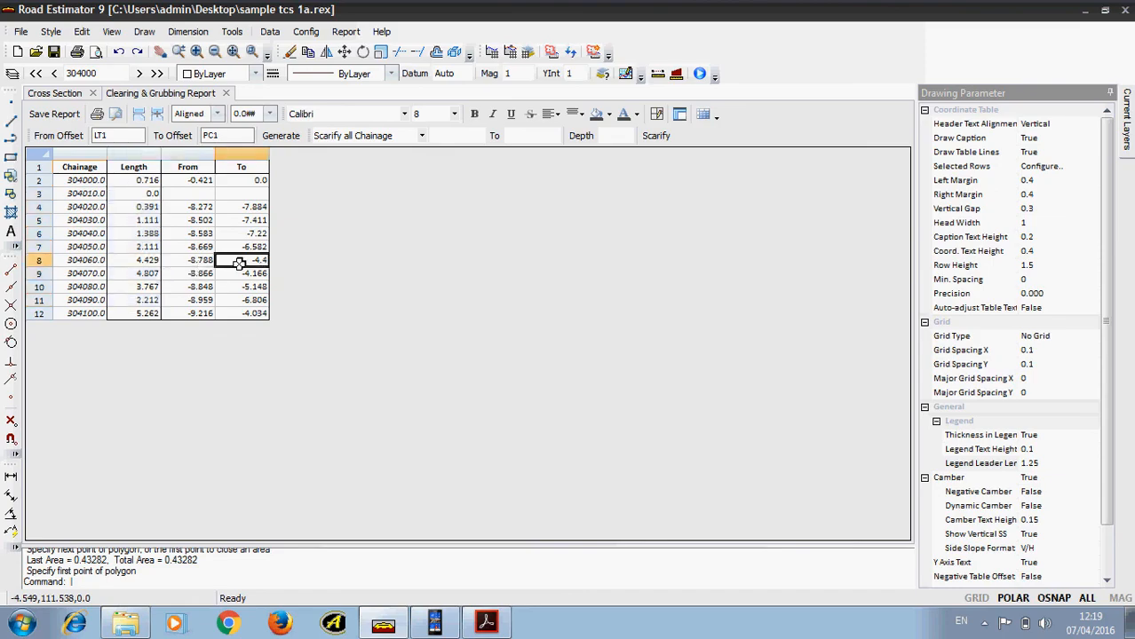
left_click(608, 139)
double_click(138, 135)
type("PC1")
key("Tab")
type("RT1")
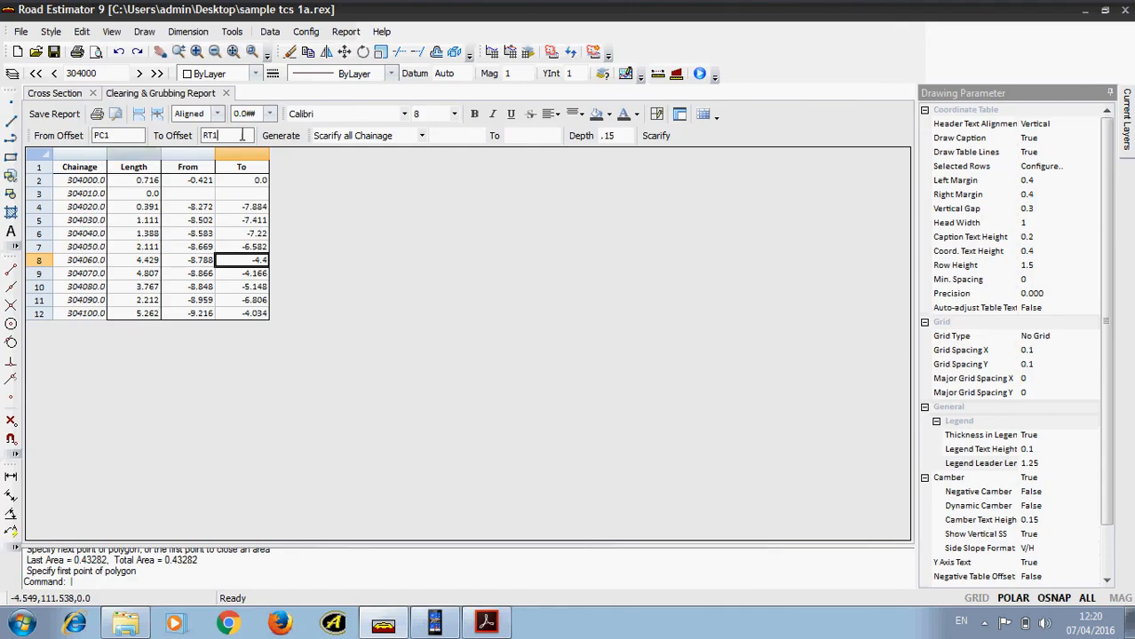
left_click(280, 135)
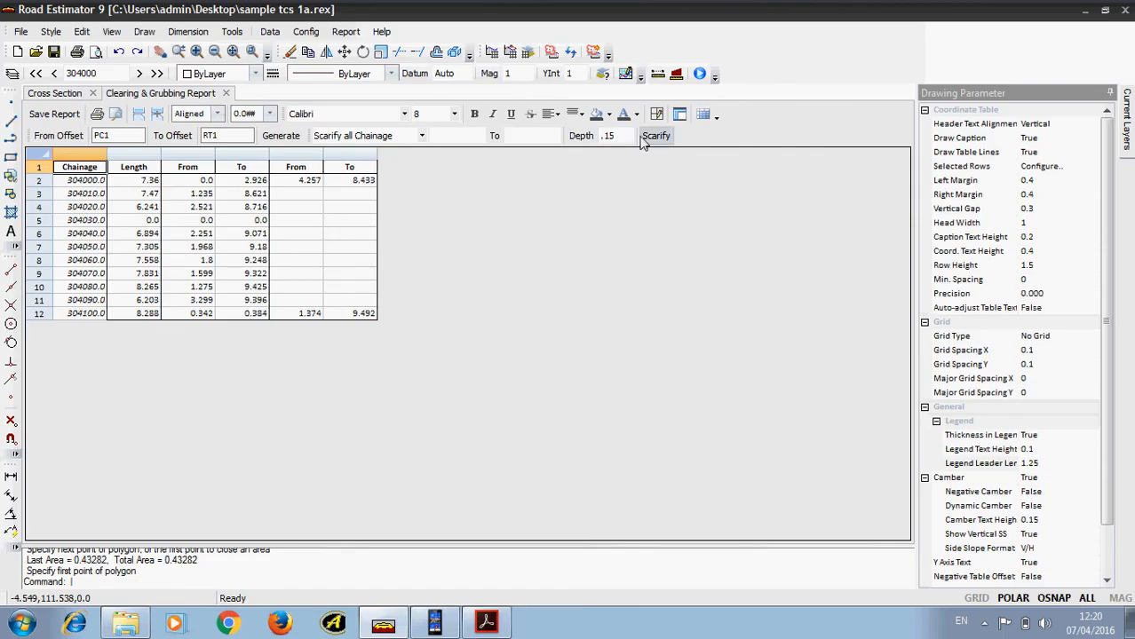
left_click(225, 93)
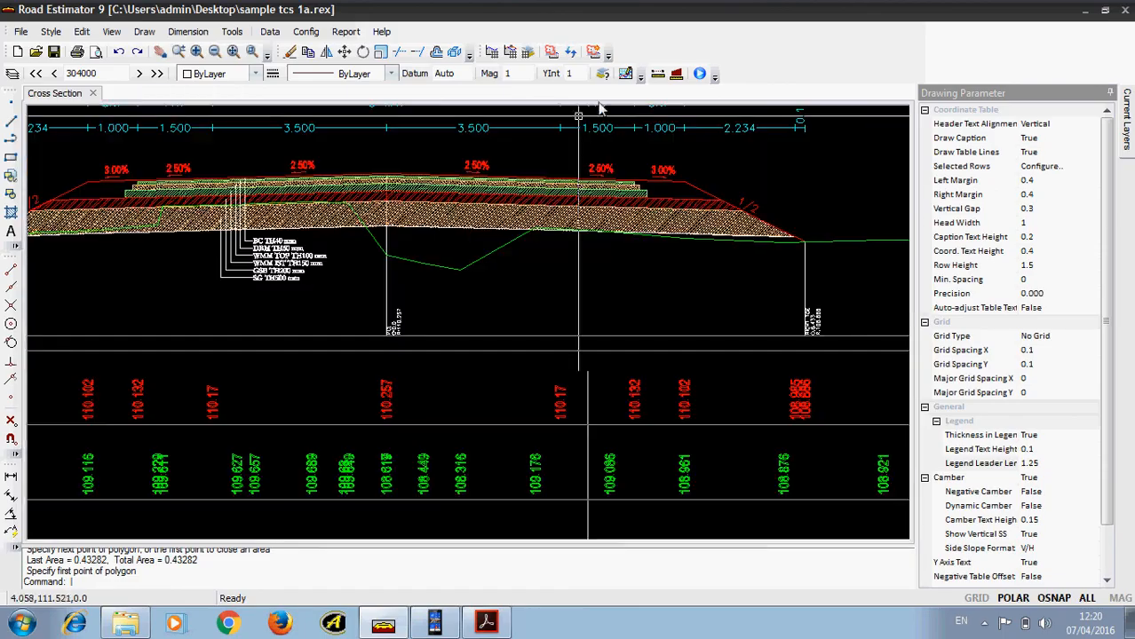
Process the cross-section data with Insert Existing Road and Insert Drains left off.
left_click(567, 53)
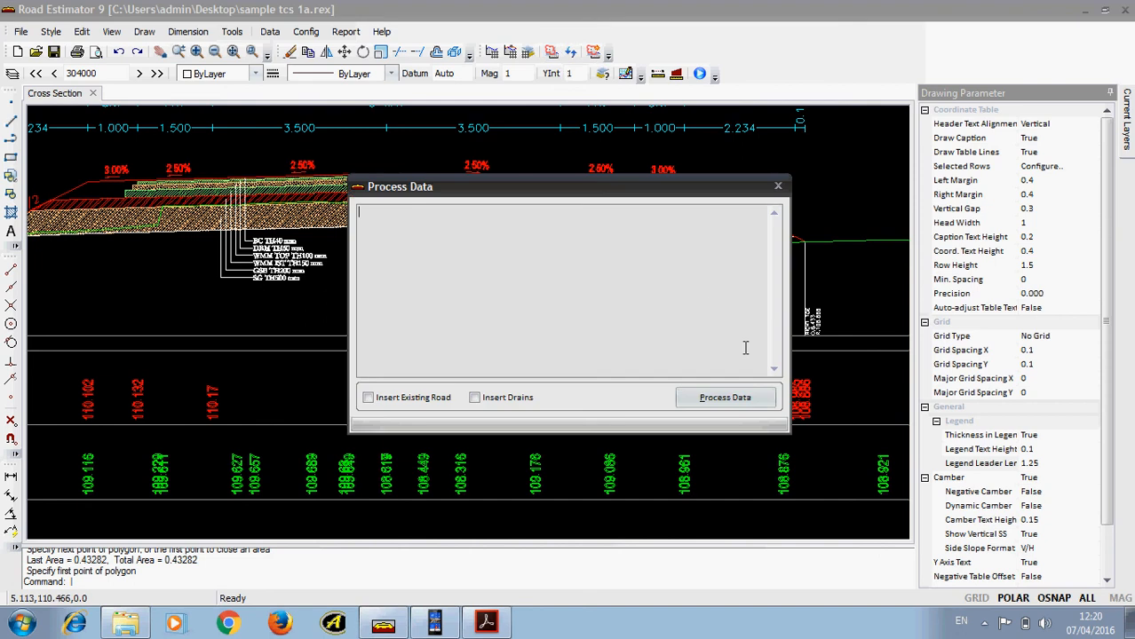
left_click(751, 397)
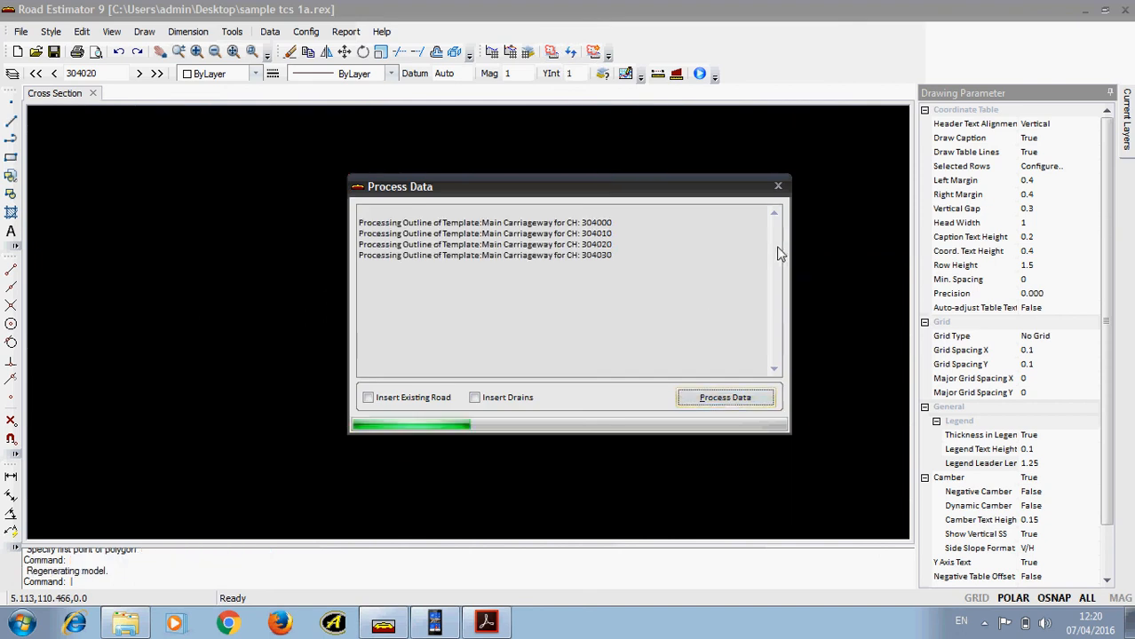
left_click(781, 183)
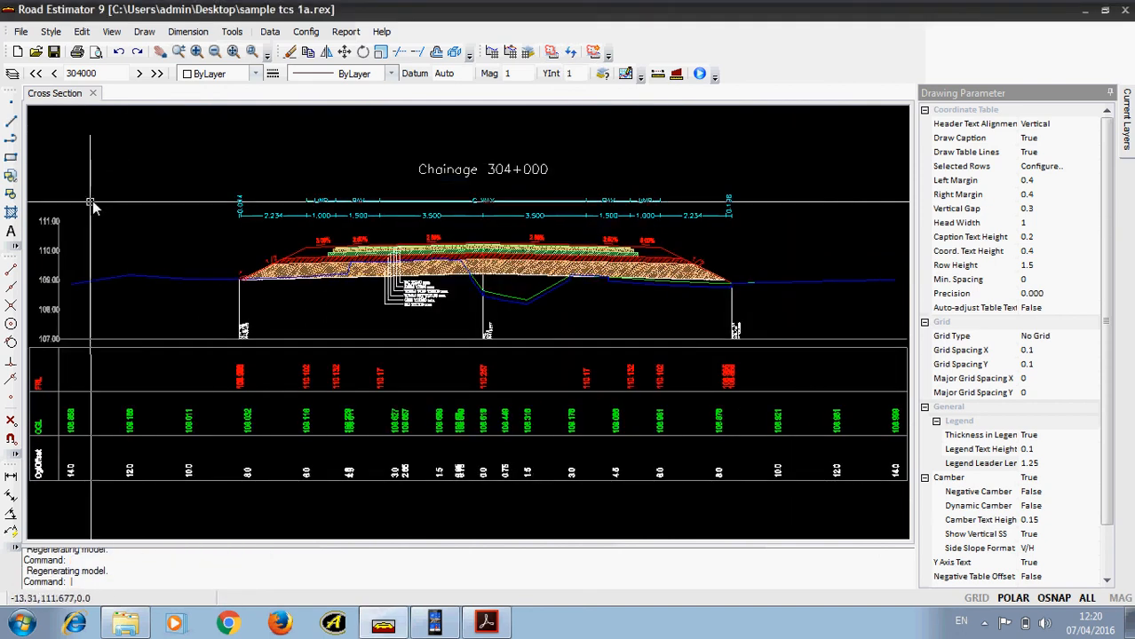
Examine the scarified ground line in the cross sections from chainage 304000 to 304060.
scroll(684, 315, "up", 3)
left_click(139, 74)
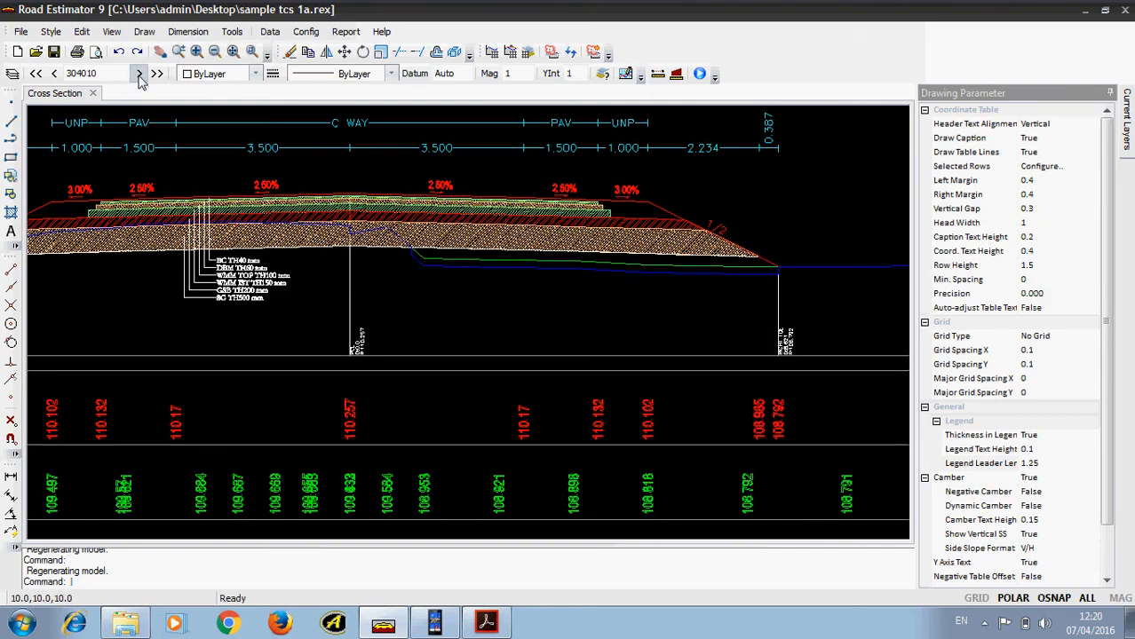
left_click(138, 74)
left_click(139, 74)
left_click(139, 73)
left_click(138, 74)
left_click(138, 74)
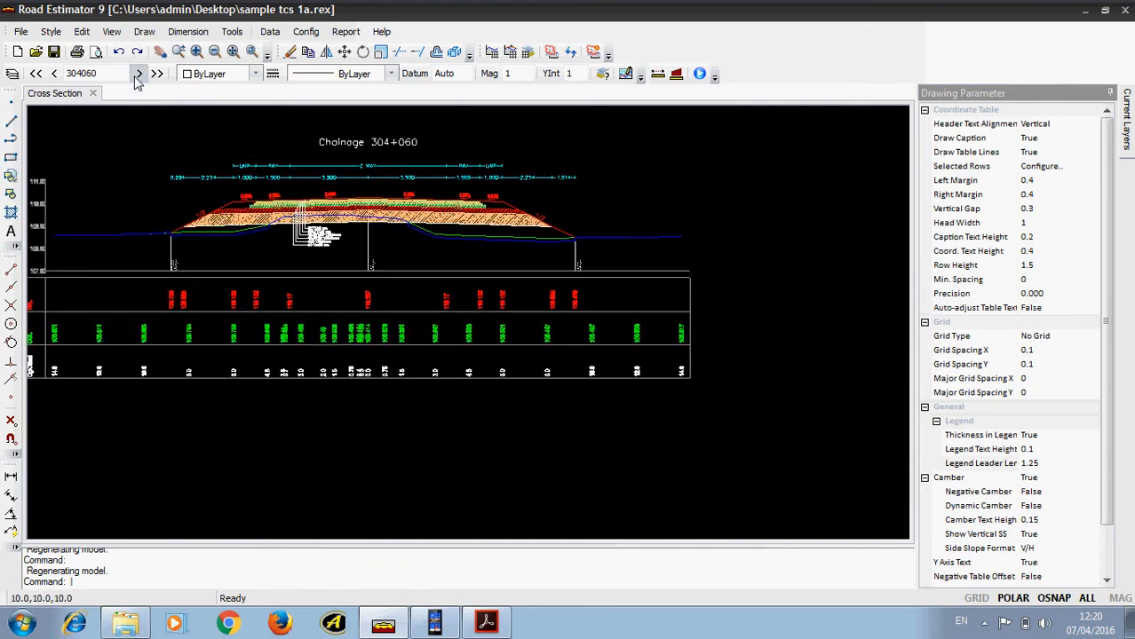
Generate a trapezoidal volume report from Scarified to Original Ground, review its distances, cut areas and cut volumes, and close it.
left_click(346, 32)
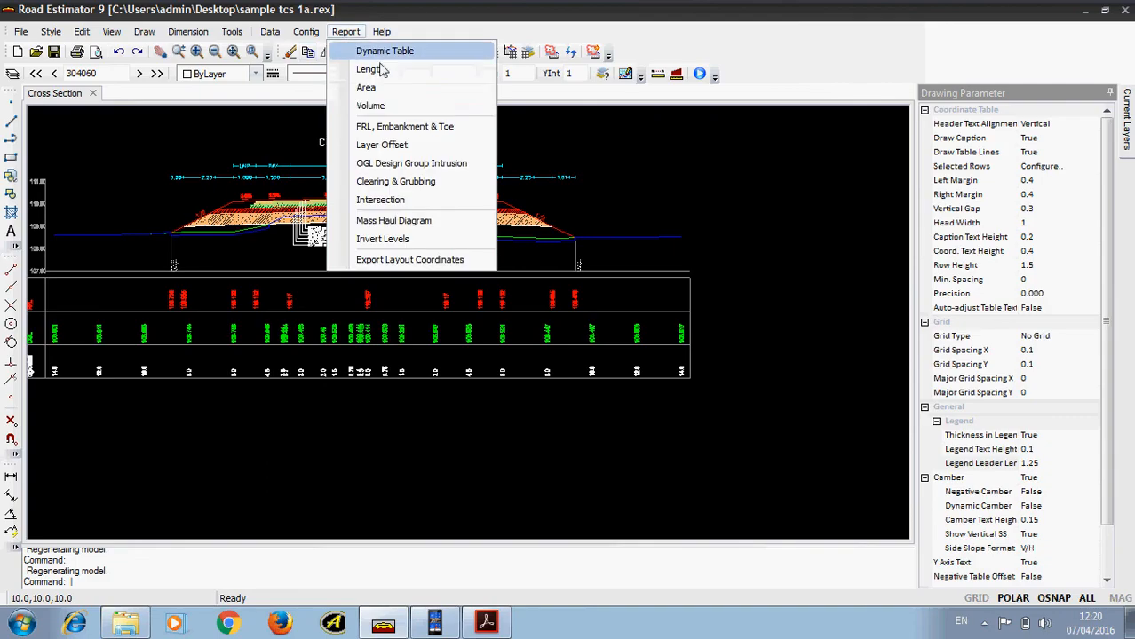
left_click(409, 105)
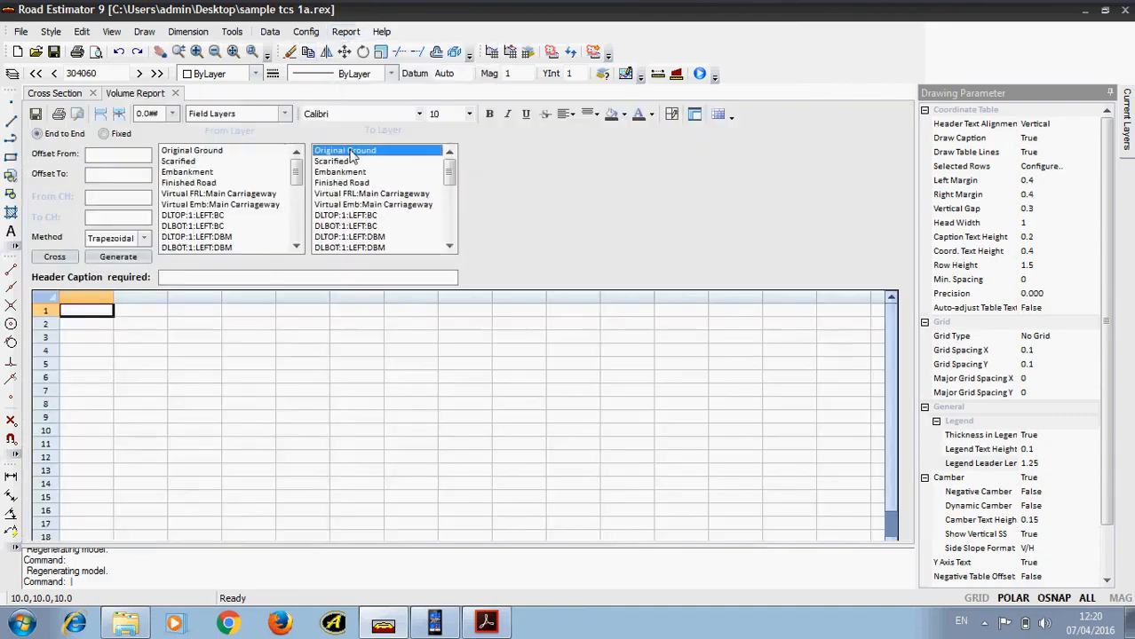
left_click(179, 162)
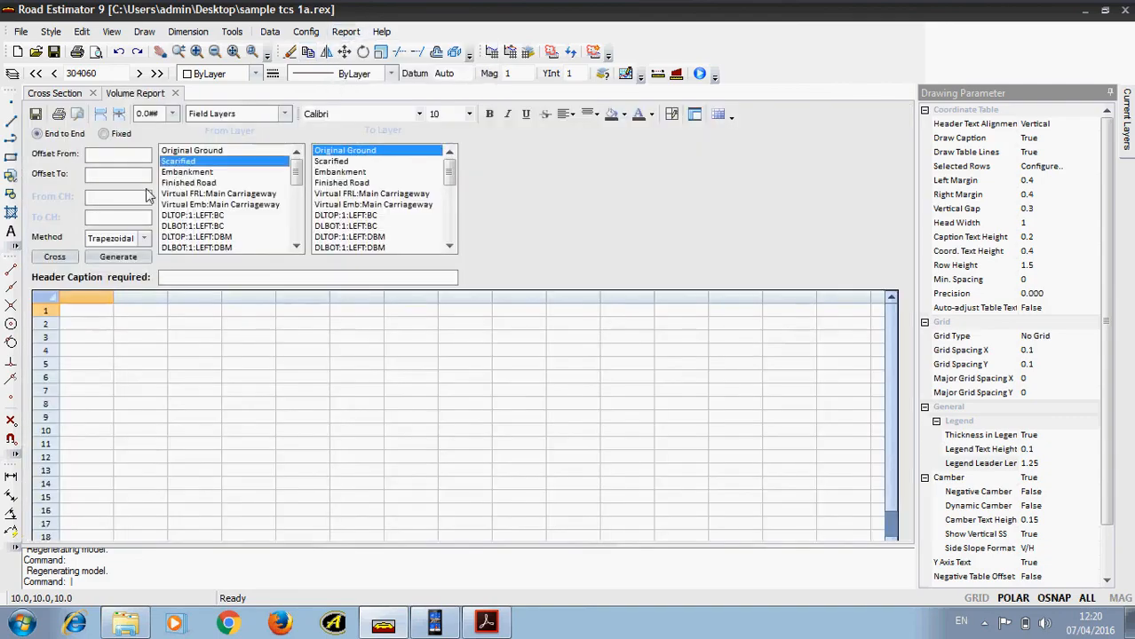
left_click(111, 257)
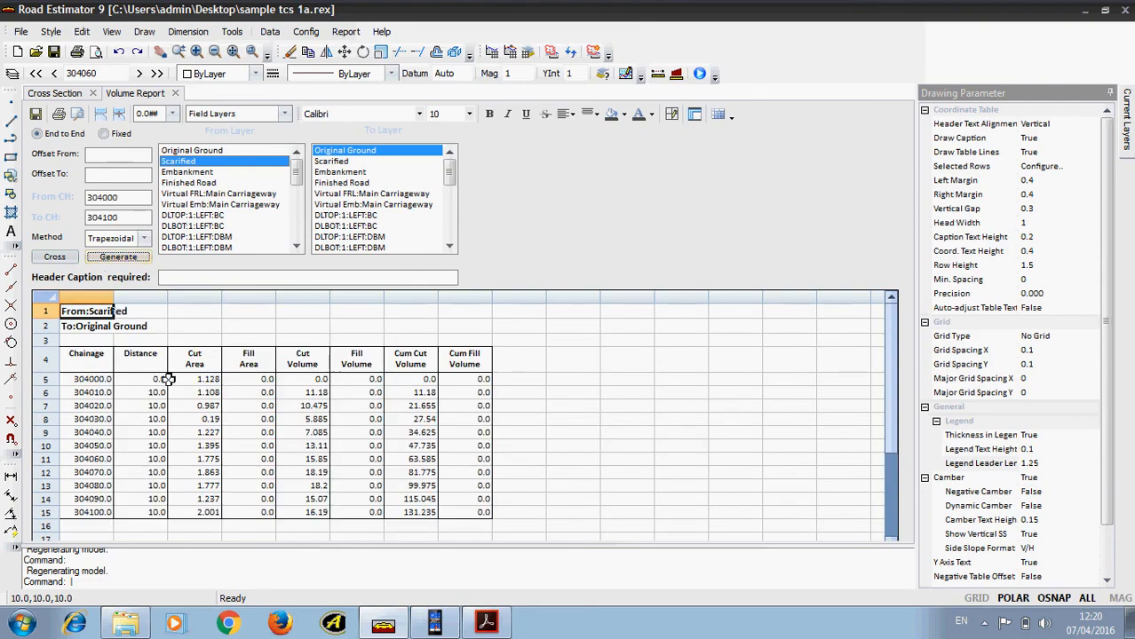
left_click_drag(153, 394, 155, 503)
left_click_drag(200, 381, 214, 508)
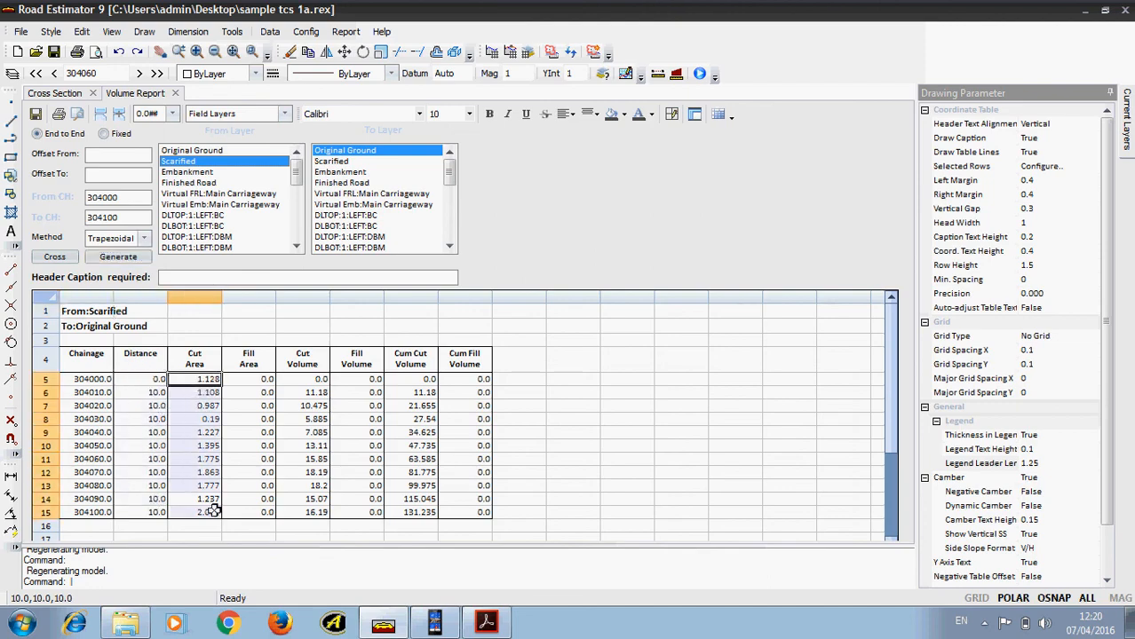
left_click_drag(266, 419, 290, 528)
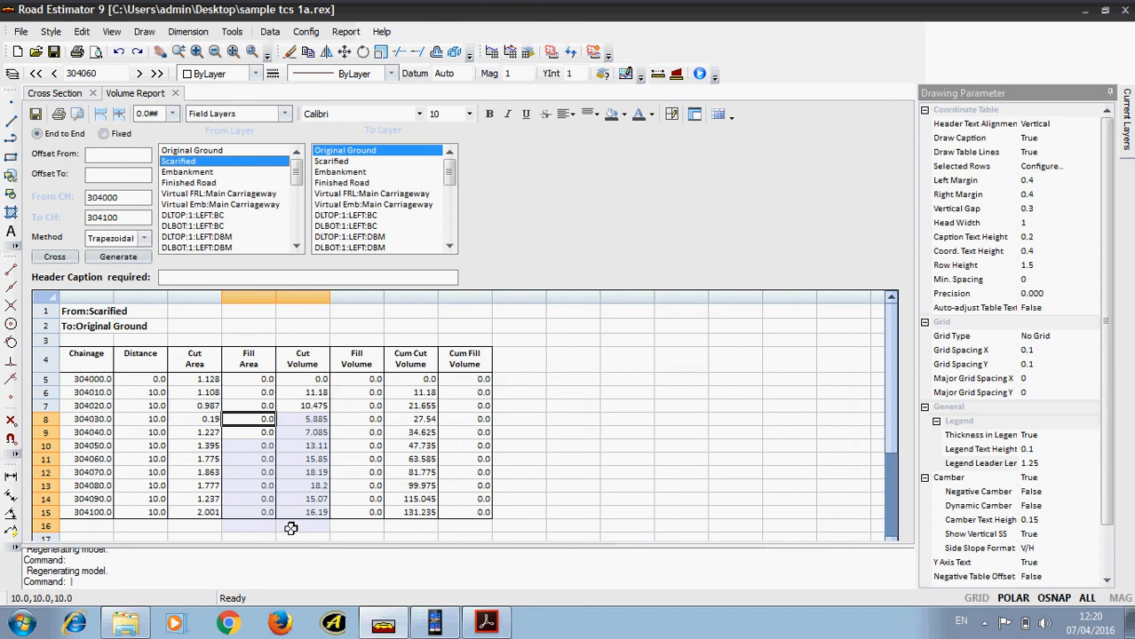
left_click(175, 93)
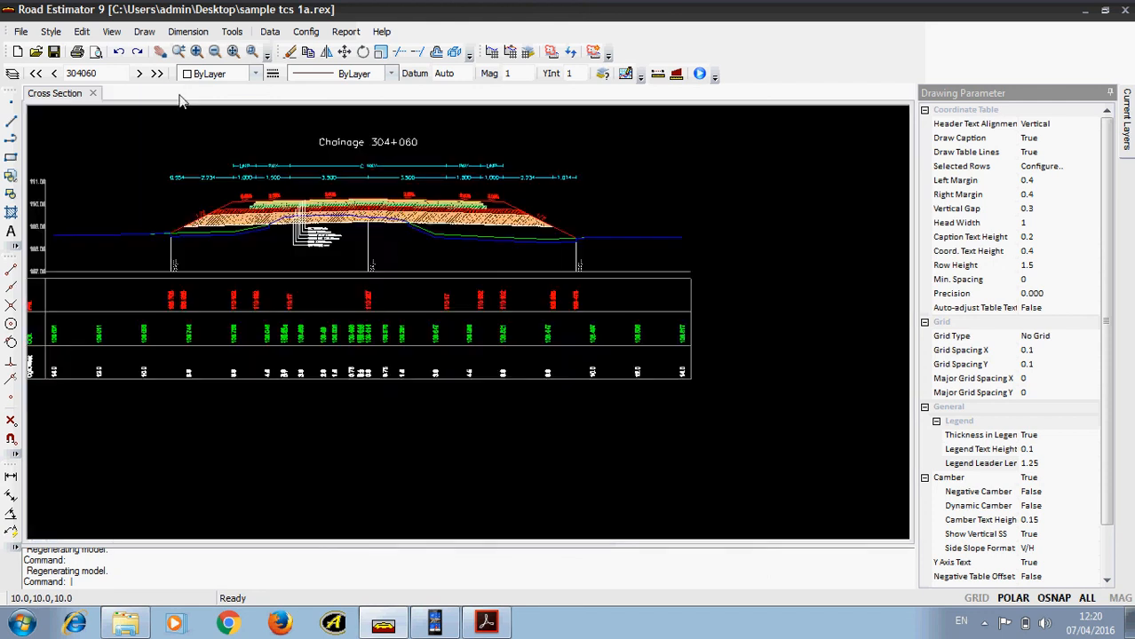
Revert the scarified ground data for all chainages and reprocess the cross sections.
left_click(345, 31)
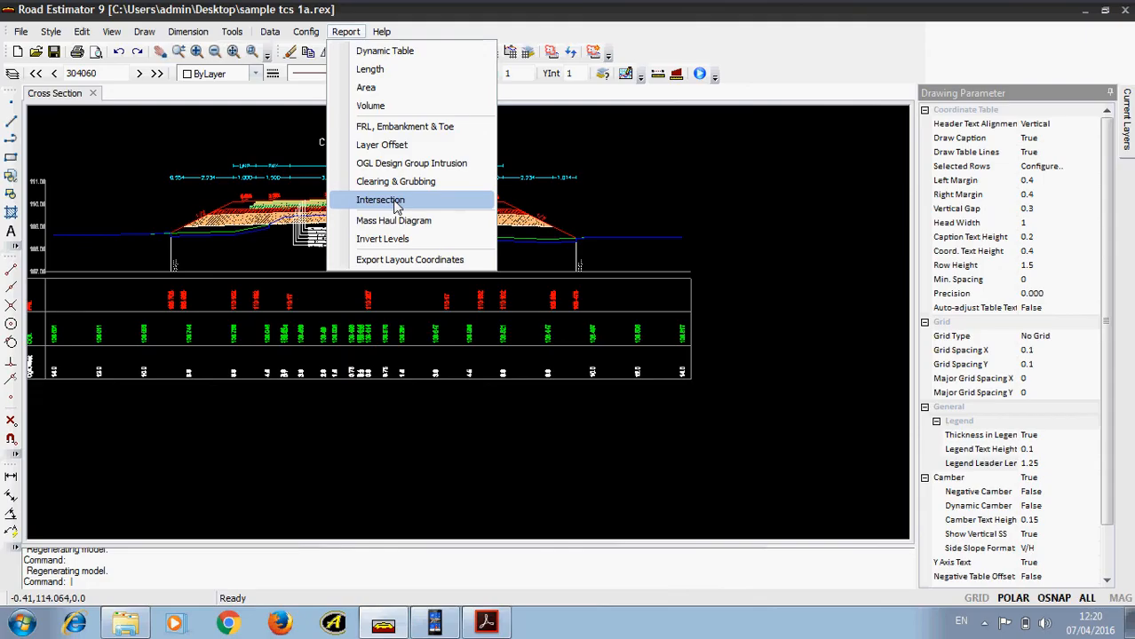
left_click(140, 204)
scroll(218, 233, "up", 3)
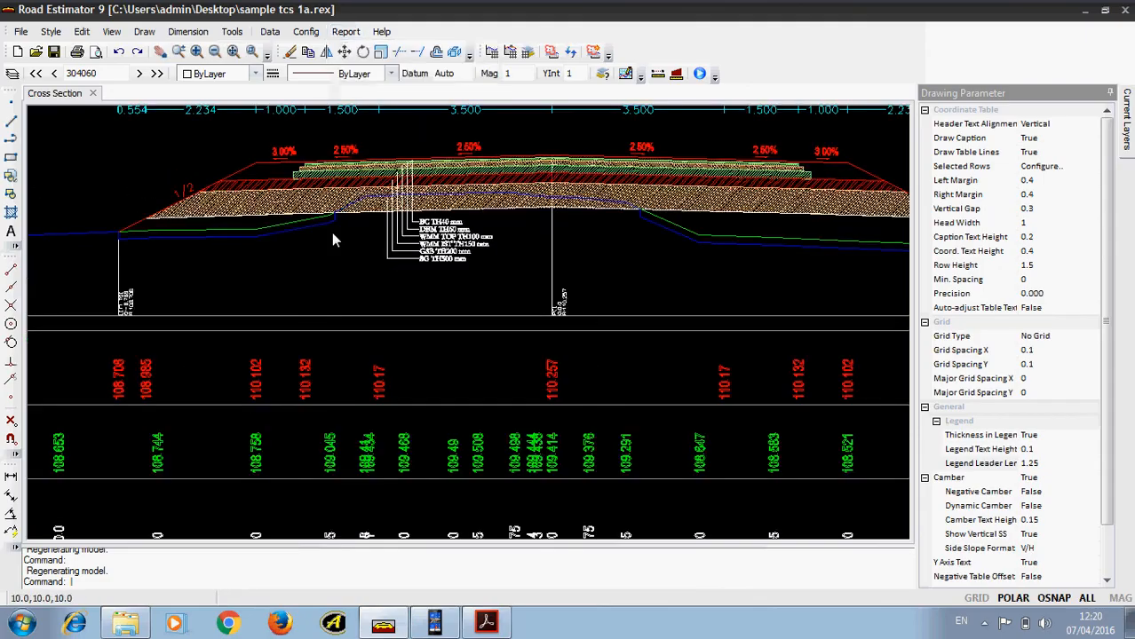
left_click(271, 32)
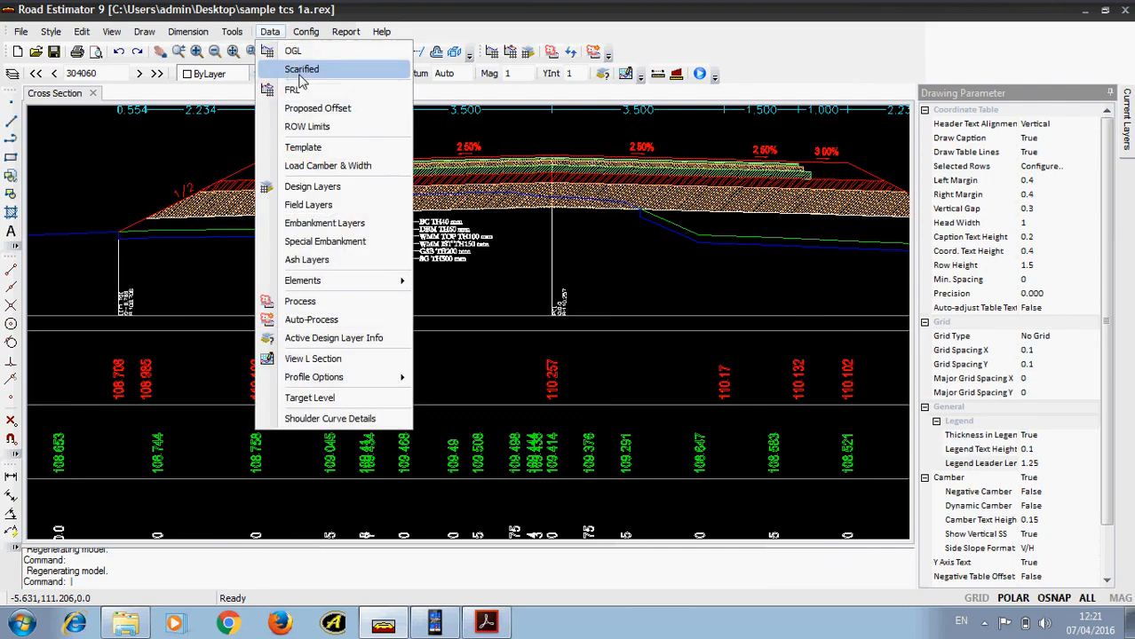
left_click(300, 73)
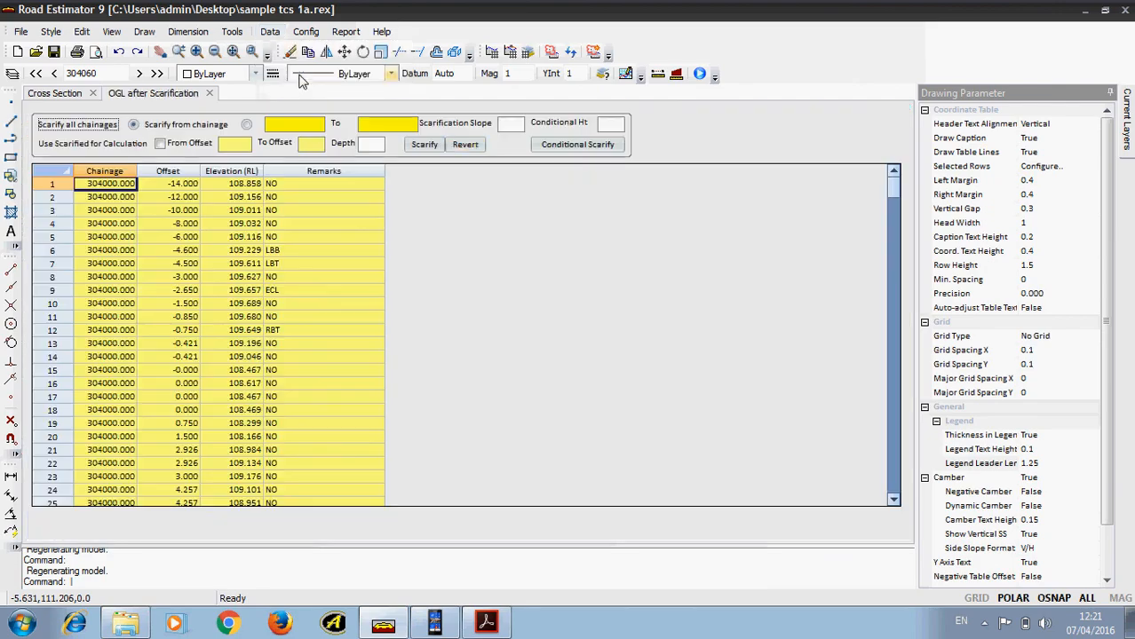
left_click(482, 146)
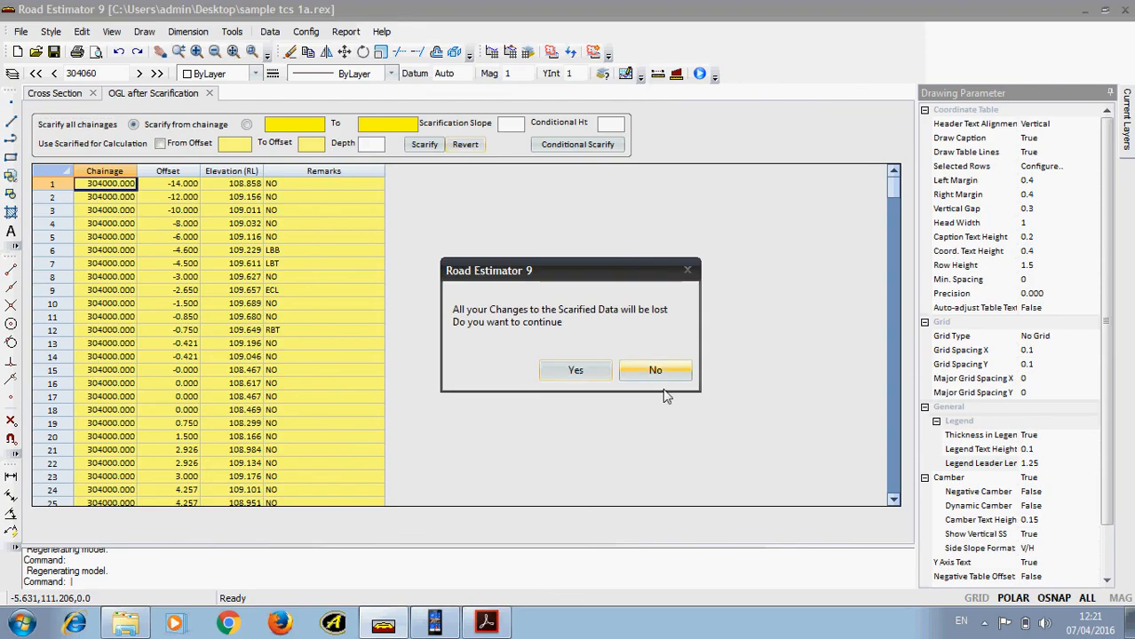
left_click(586, 377)
left_click(209, 93)
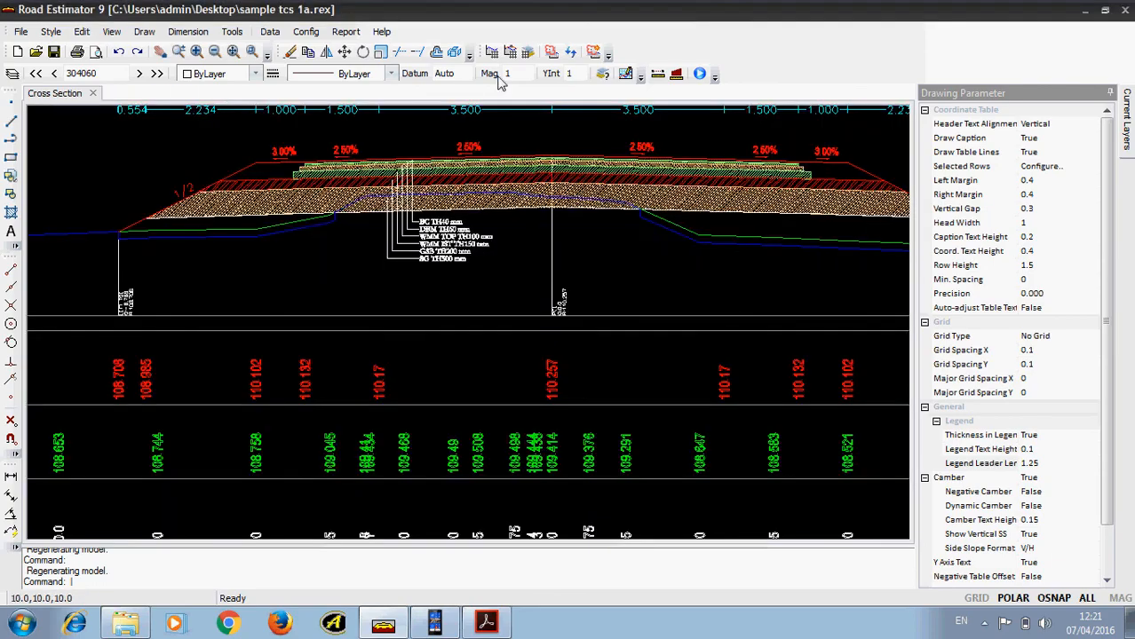
left_click(723, 396)
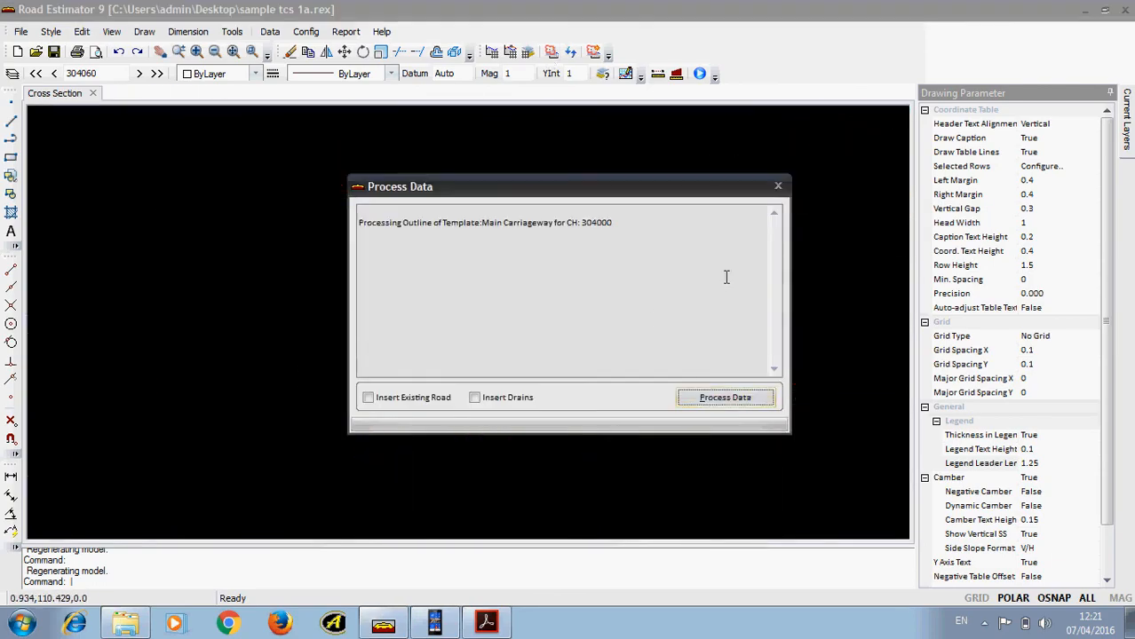
left_click(775, 186)
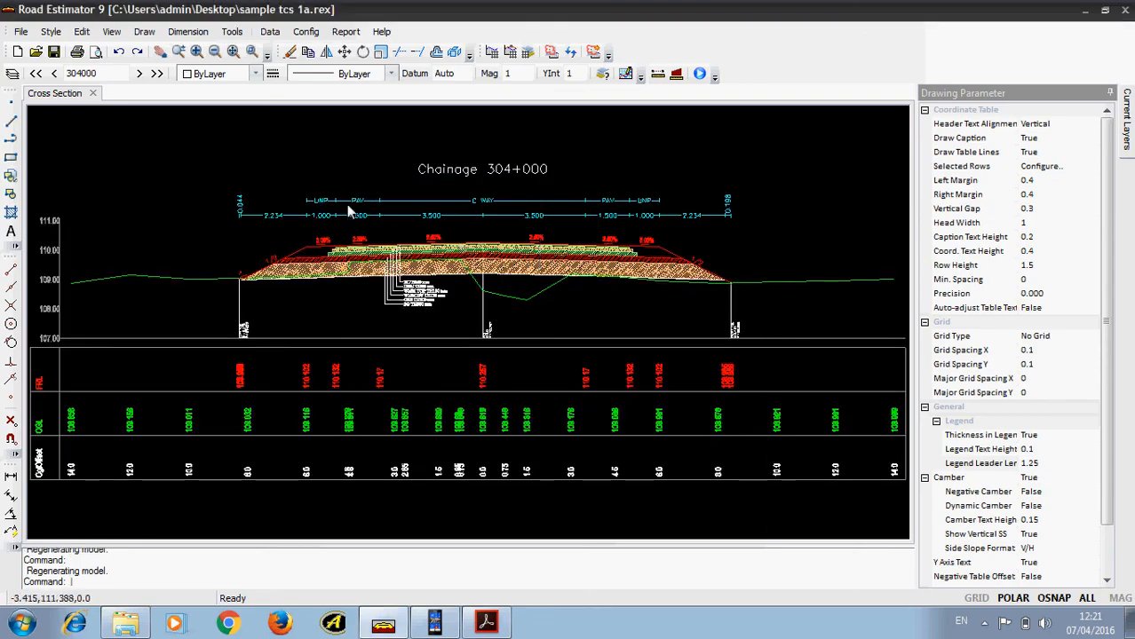
Examine where the green ground line crosses the bottom of the subgrade at chainage 304000.
scroll(524, 304, "up", 3)
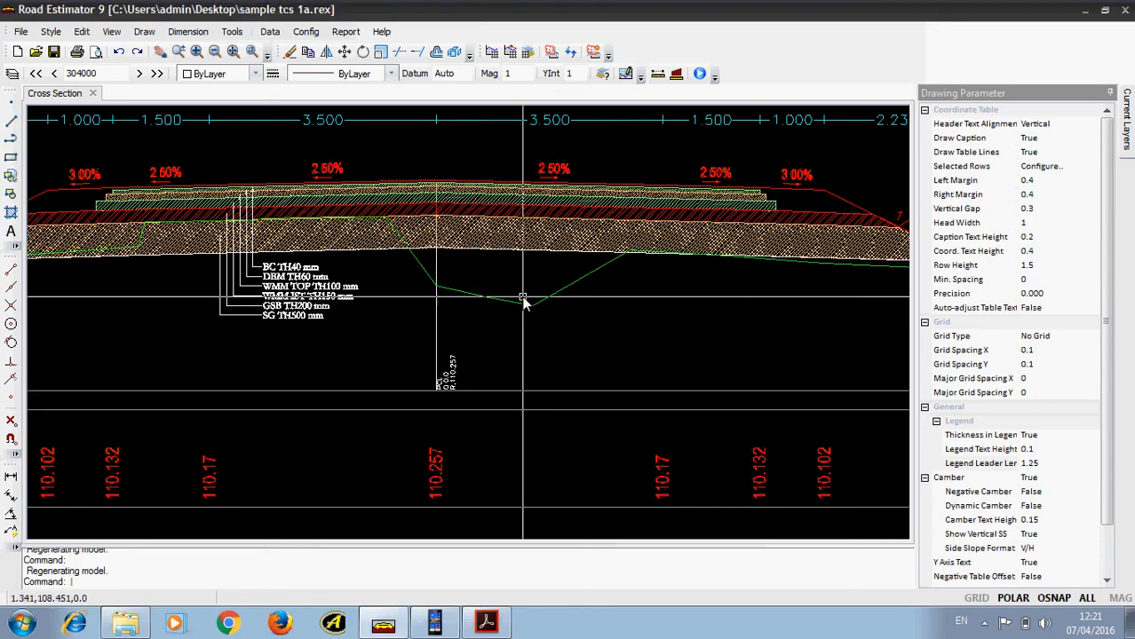
scroll(524, 303, "down", 3)
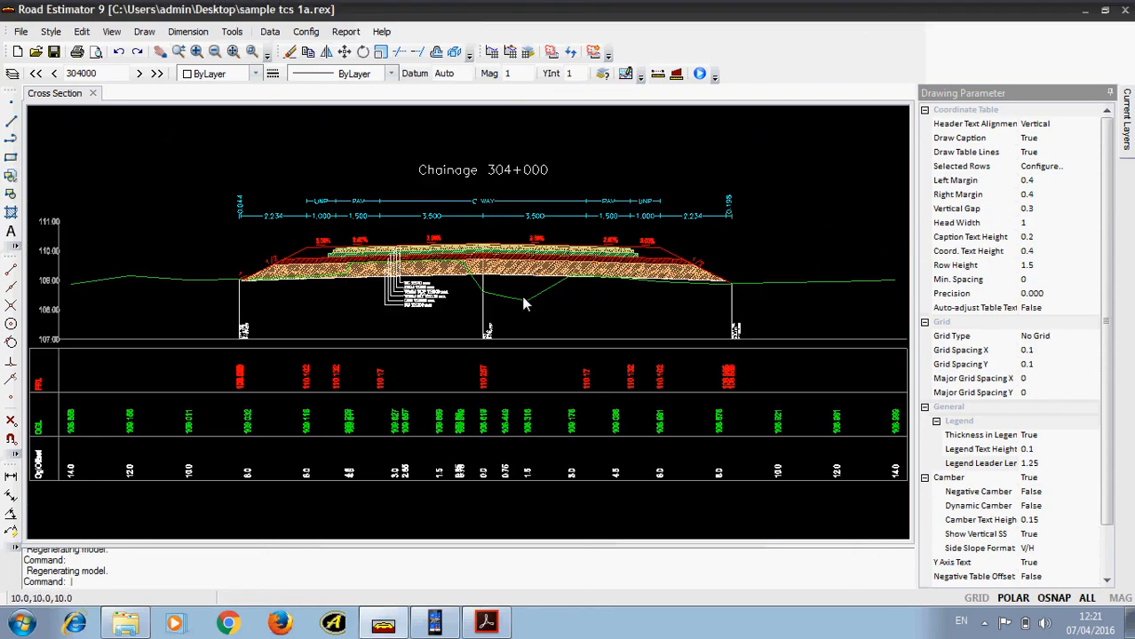
left_click(345, 31)
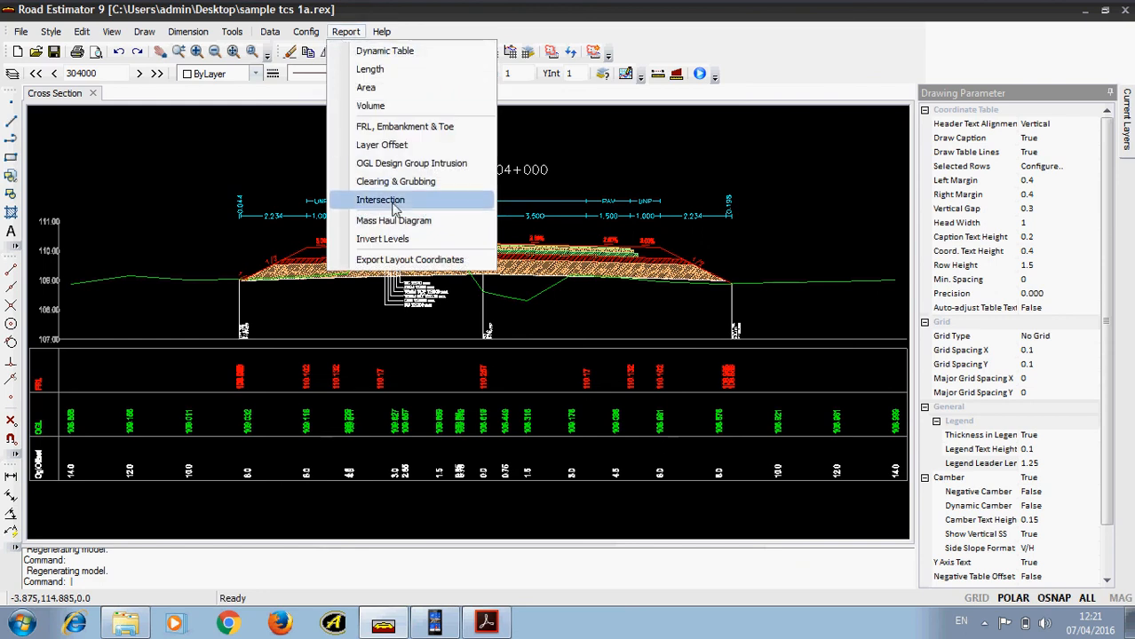
left_click(348, 303)
scroll(549, 293, "up", 4)
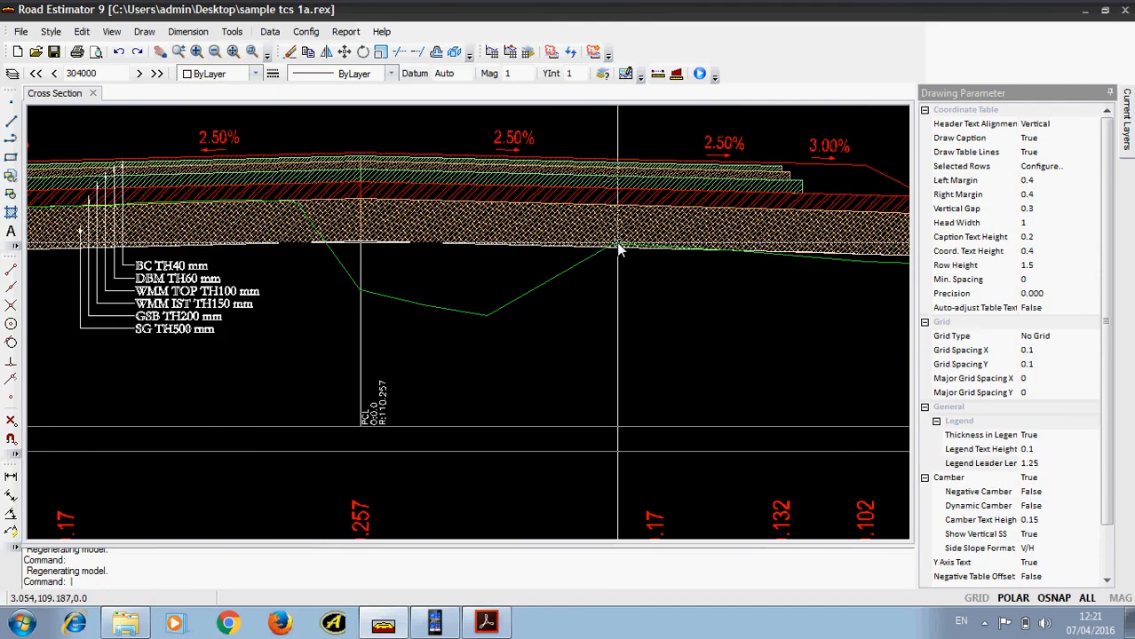
Generate an Intersection report with DLBOT:1:RIGHT:GSB as Line 1 and Original Ground as Line 2.
left_click(346, 31)
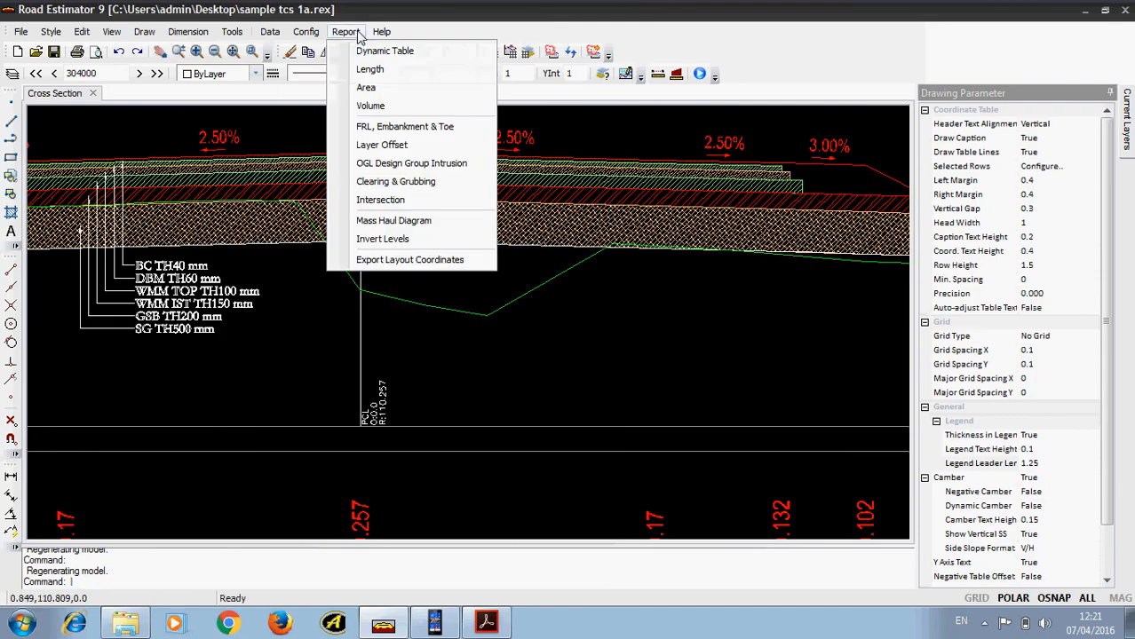
left_click(380, 199)
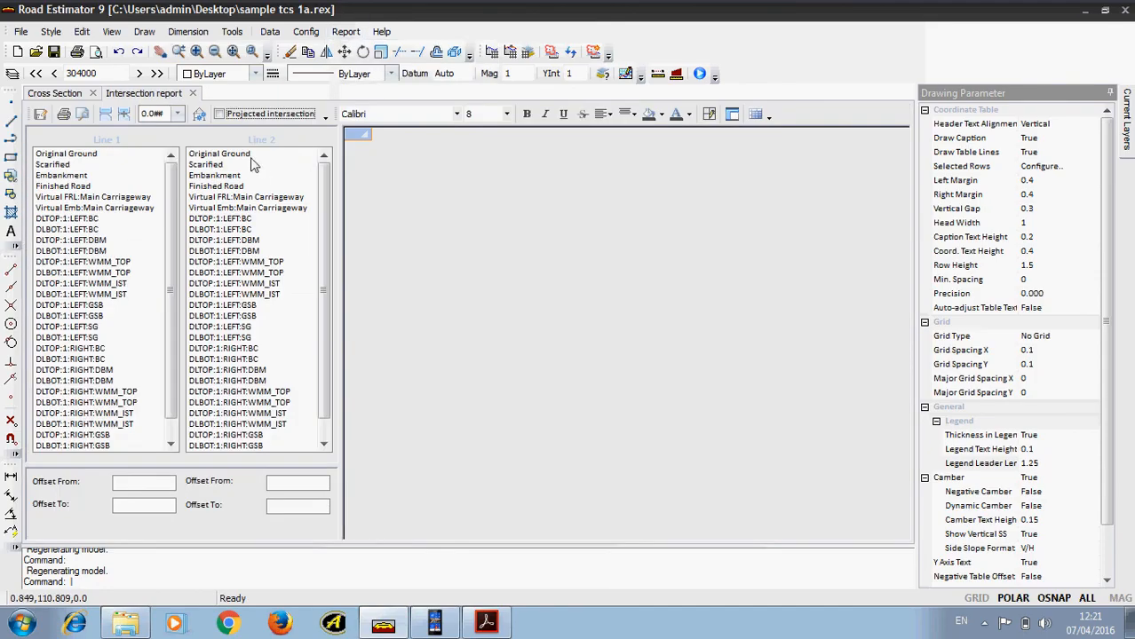
left_click(251, 157)
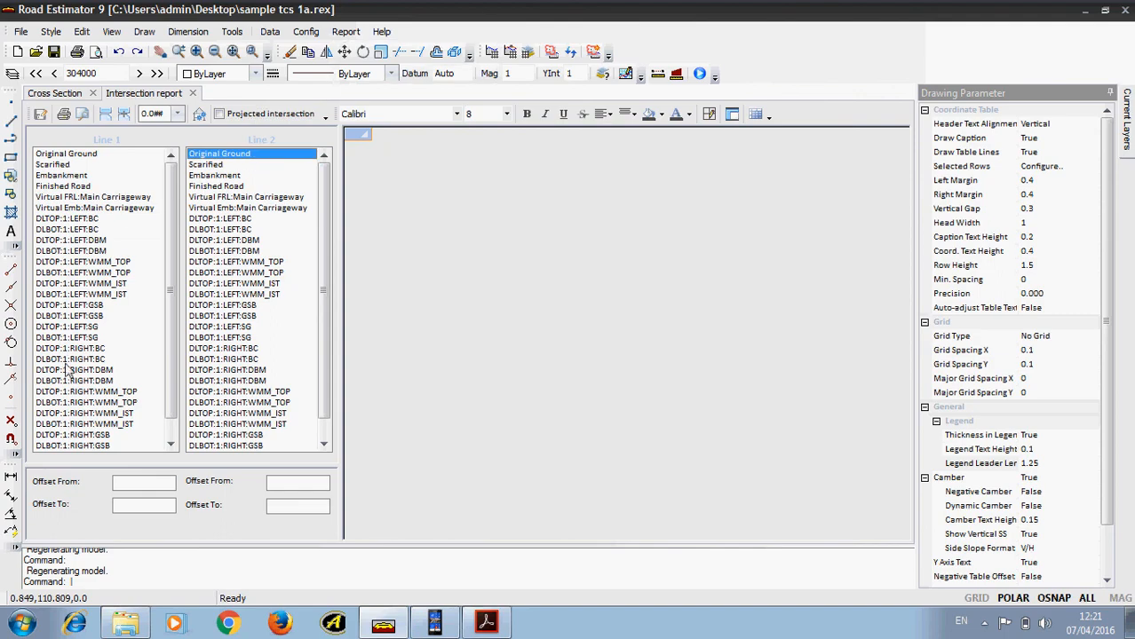
left_click(68, 425)
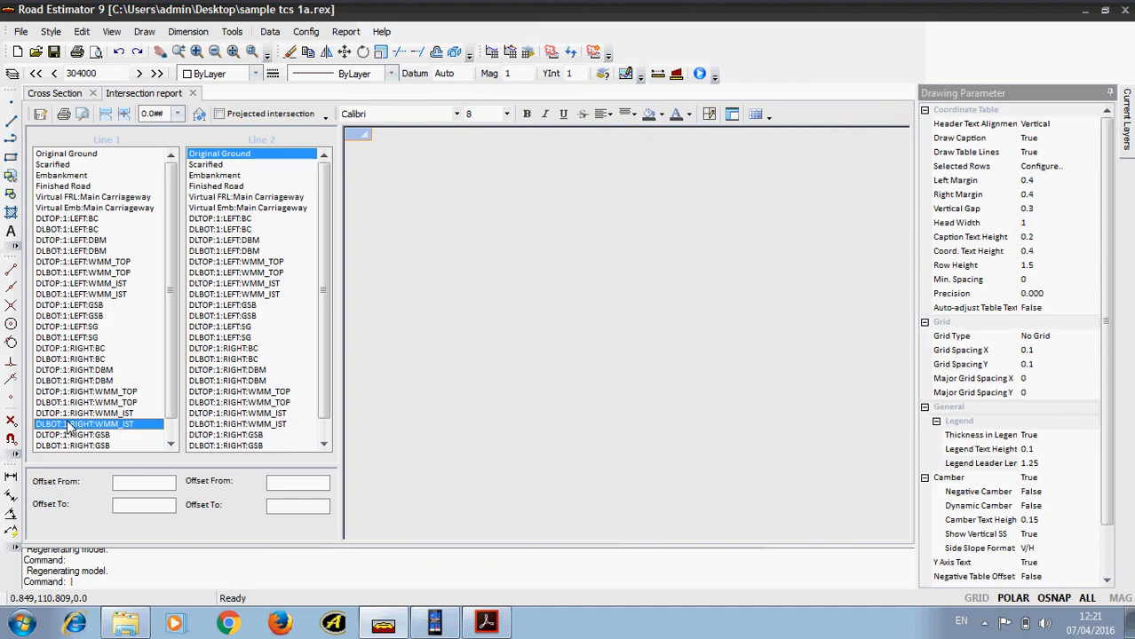
scroll(68, 428, "down", 1)
left_click(68, 425)
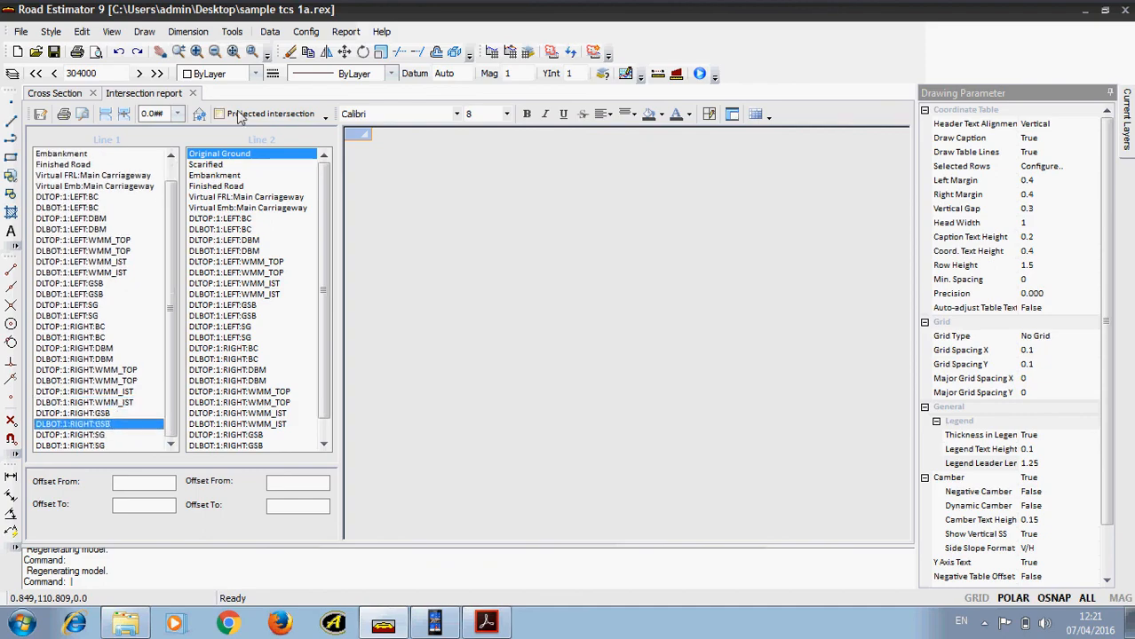
left_click(199, 116)
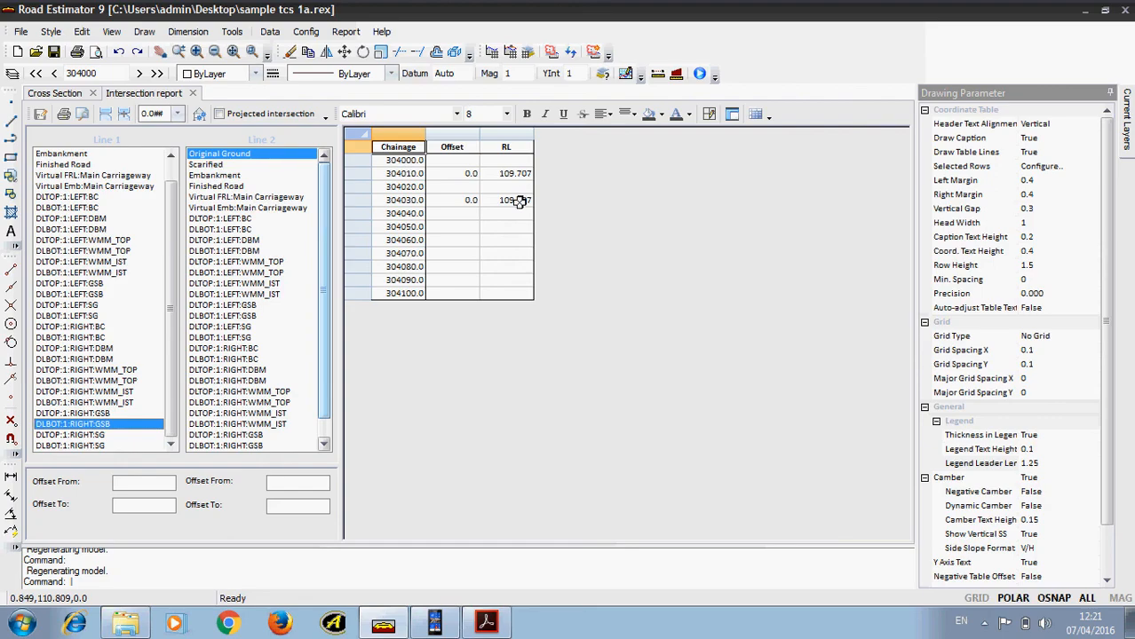
Regenerate the Intersection report with DLBOT:1:RIGHT:SG as Line 1 against Original Ground, review the offsets and RLs, and close it.
left_click(90, 435)
left_click(115, 446)
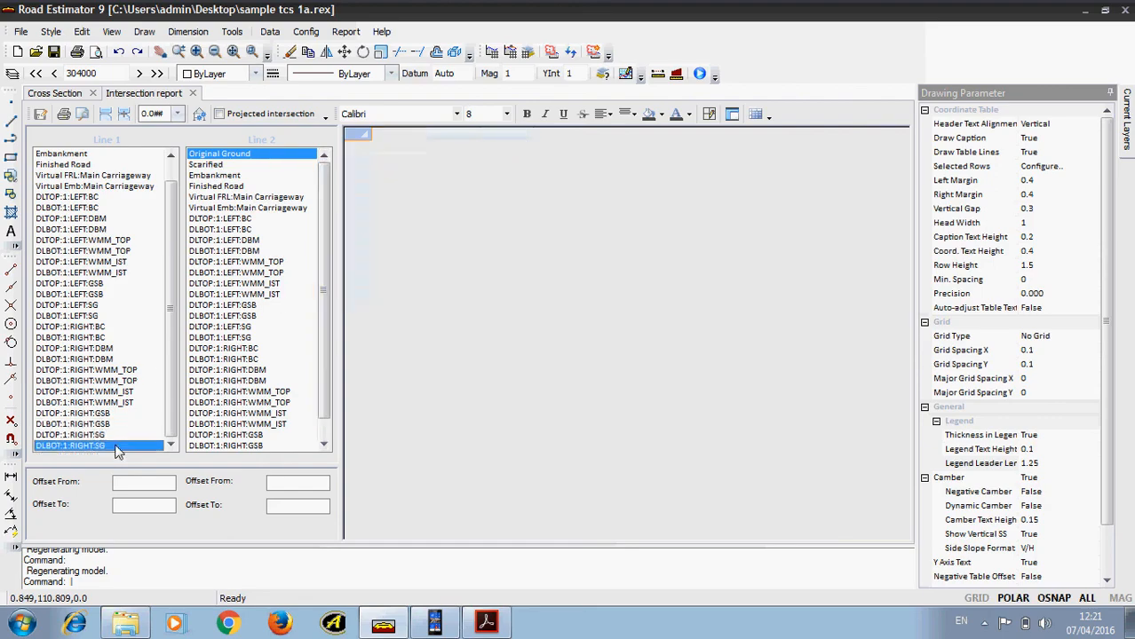
left_click(199, 114)
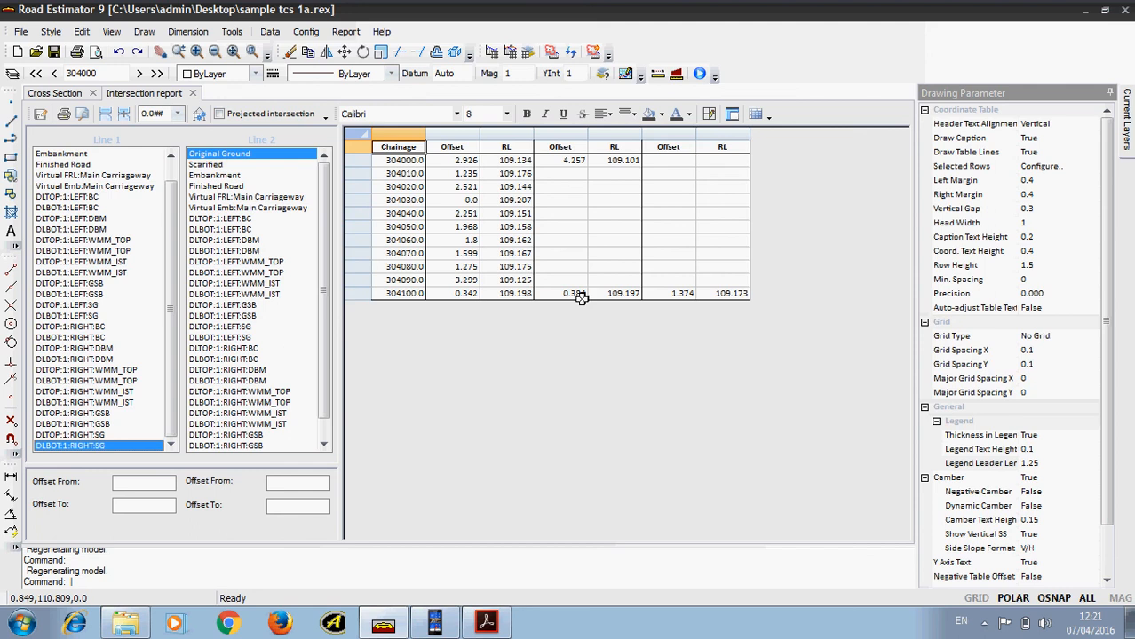
left_click(192, 92)
Generate a mass haul report and diagram from Embankment to Original Ground for chainages 304000 to 304100.
left_click(350, 34)
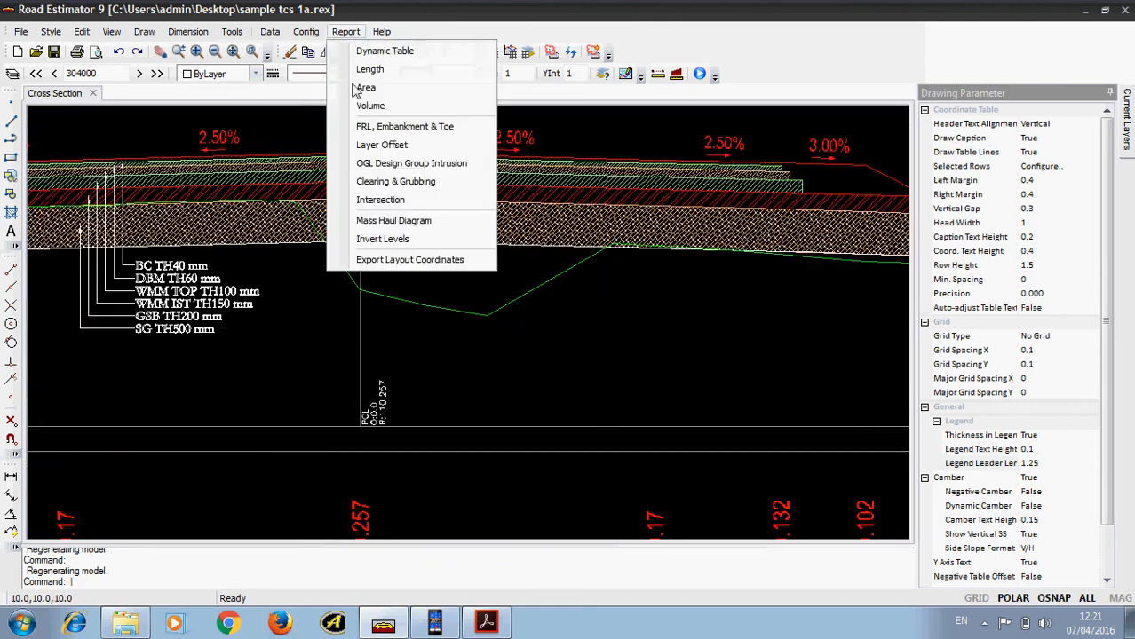
left_click(406, 219)
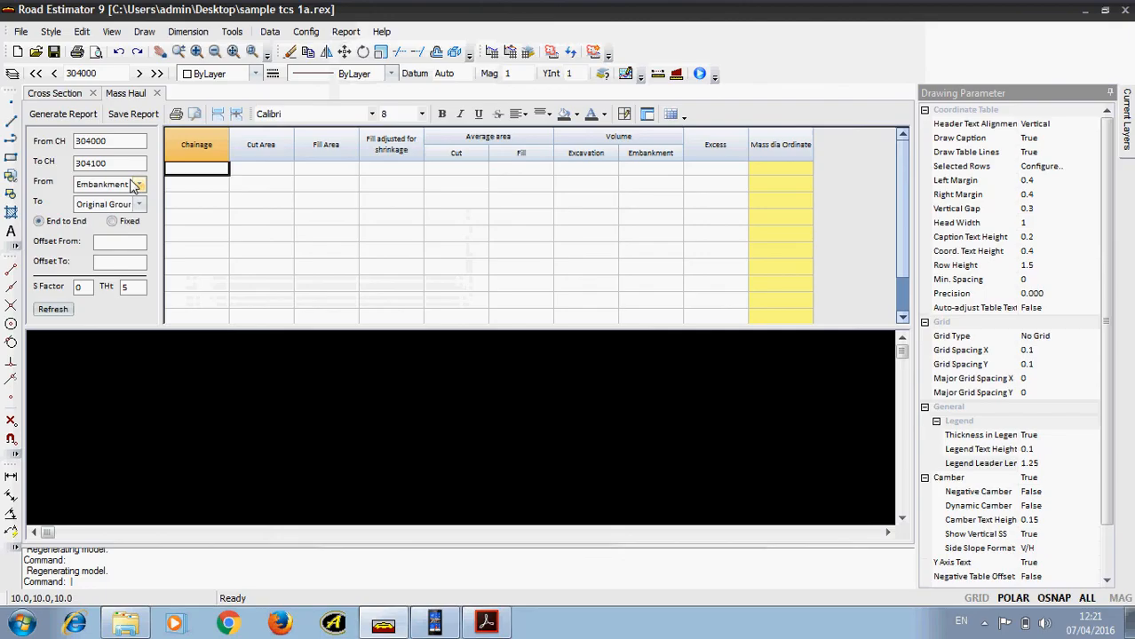
left_click(138, 184)
left_click(133, 186)
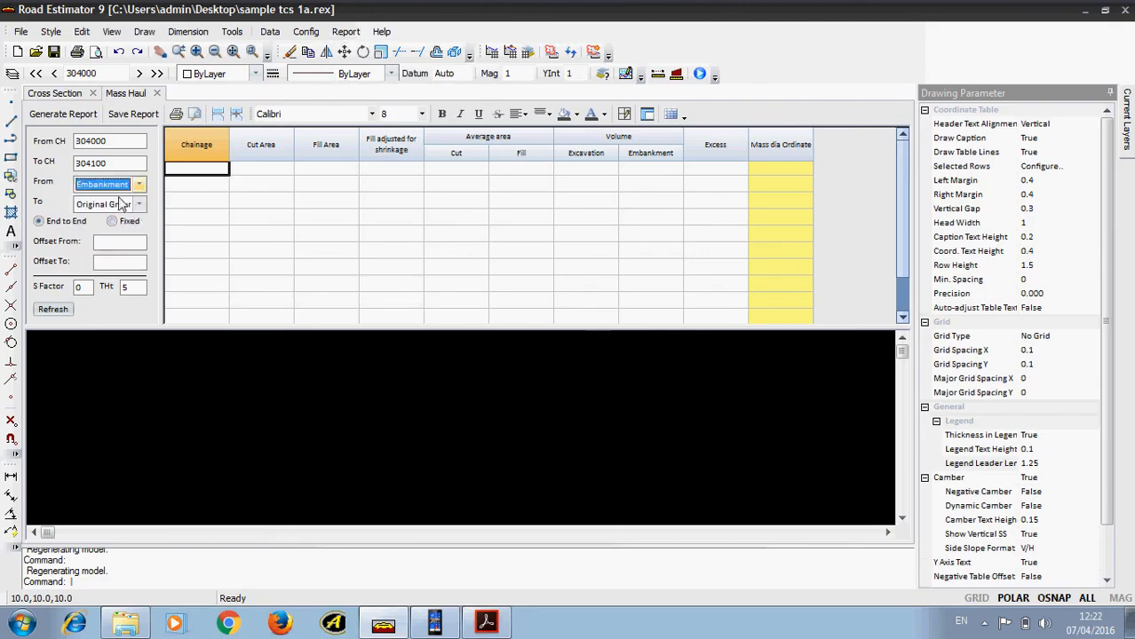
left_click(122, 204)
left_click(107, 216)
left_click(62, 114)
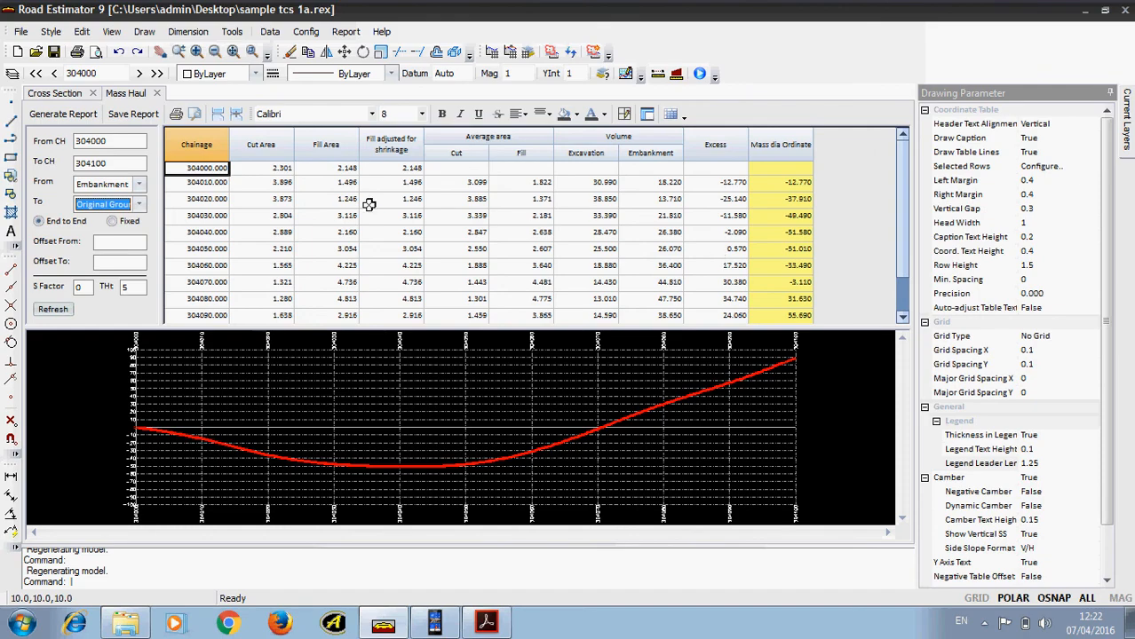
Open the option for saving the mass haul diagram as an AutoCAD DWG file and cancel it.
left_click(21, 31)
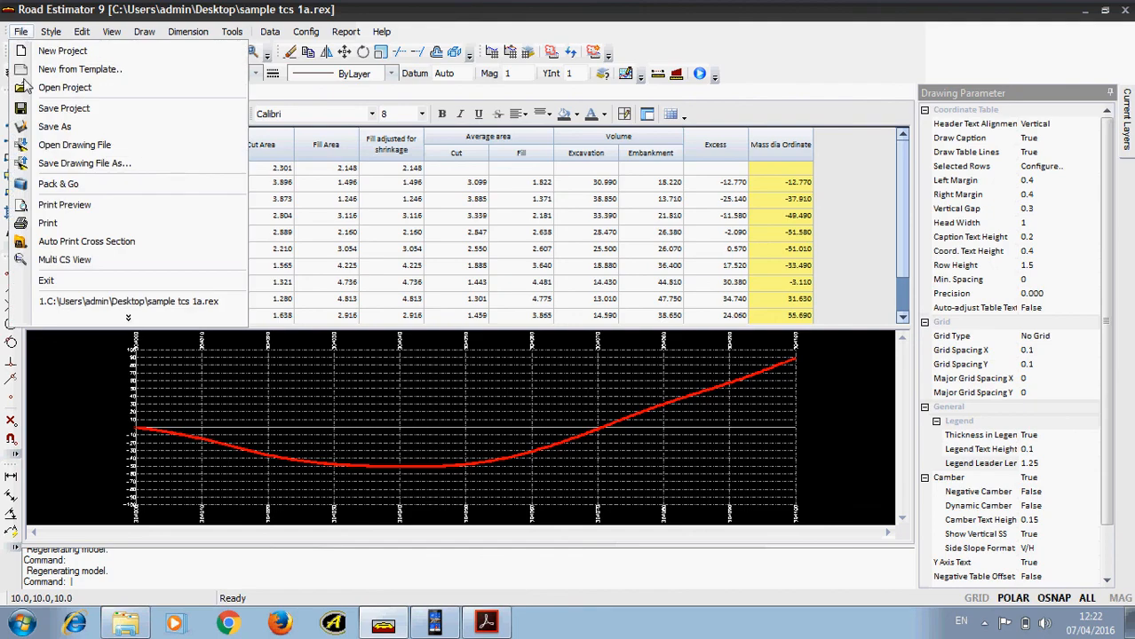
left_click(79, 163)
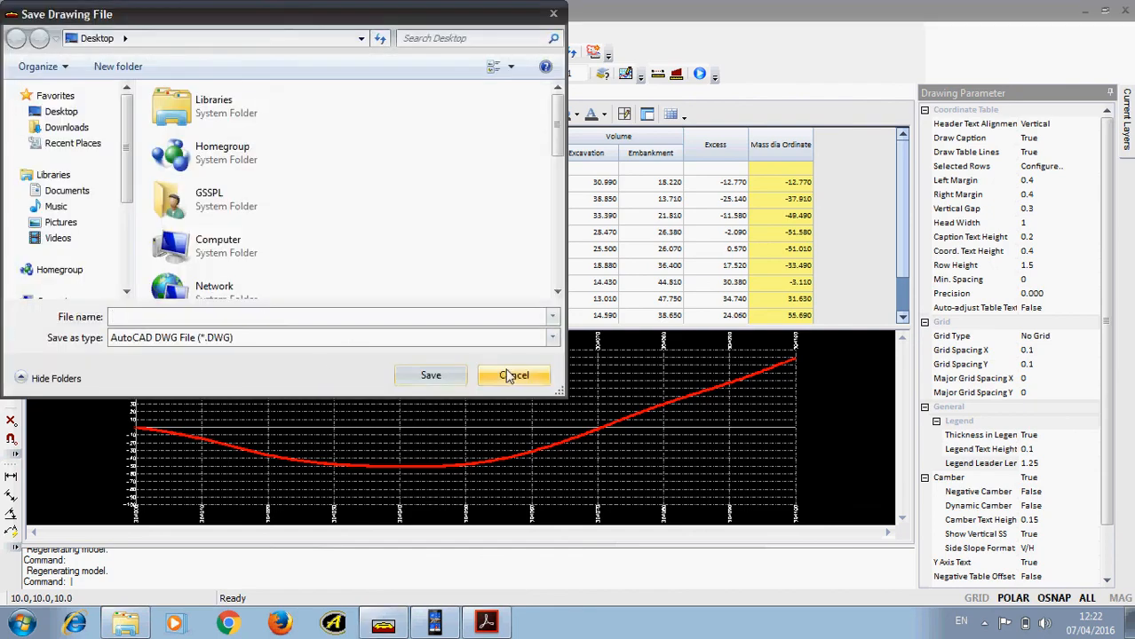
left_click(513, 375)
Select the whole mass haul table, clear the selection and close the report.
left_click(300, 217)
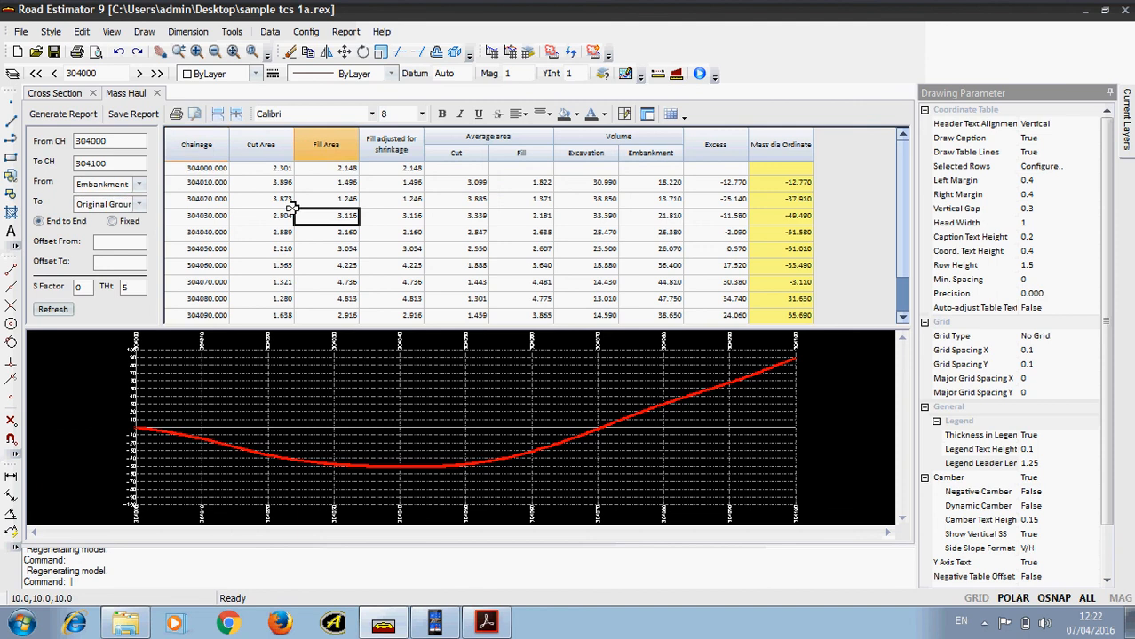
left_click(209, 168)
key("ctrl+a")
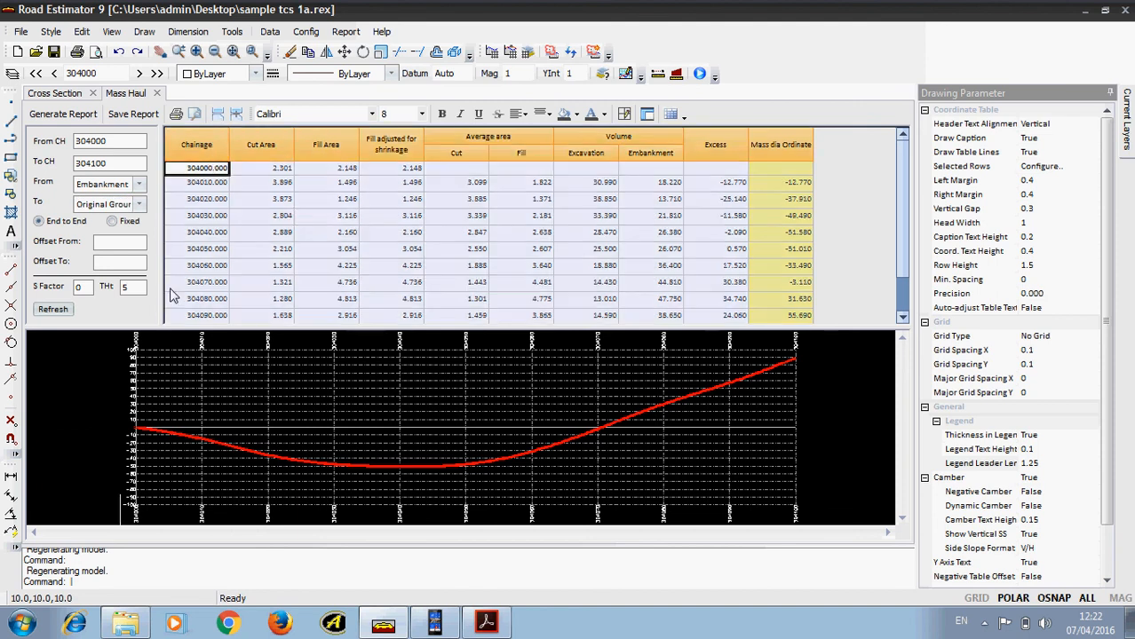
left_click(278, 232)
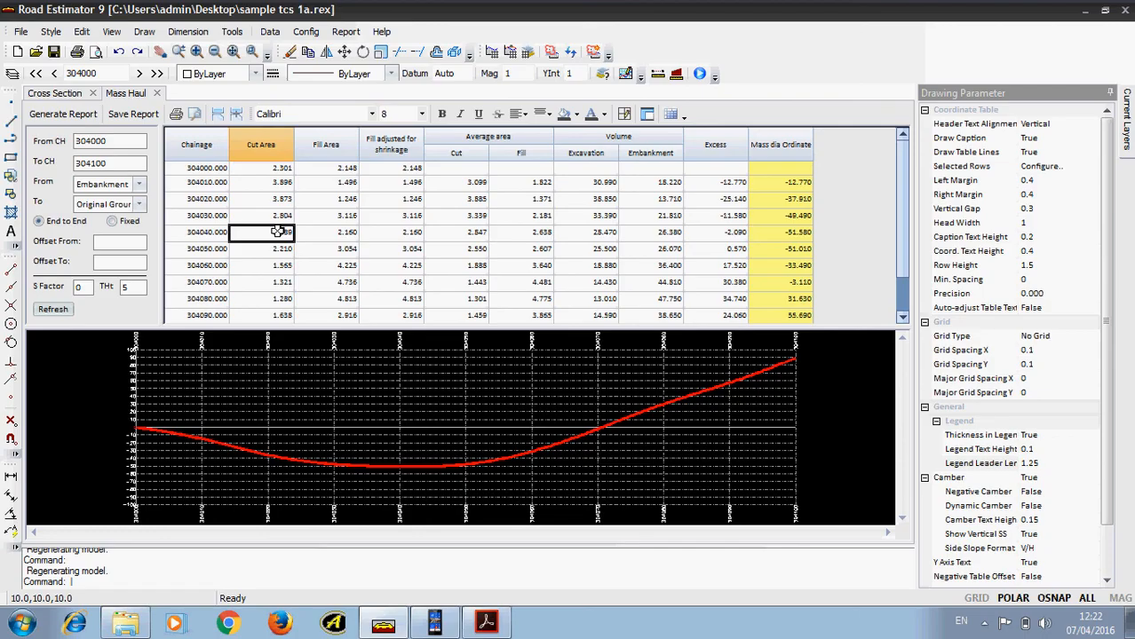
left_click(156, 93)
Open the layout coordinates export, check the file type options including ROD File, and cancel it.
left_click(344, 32)
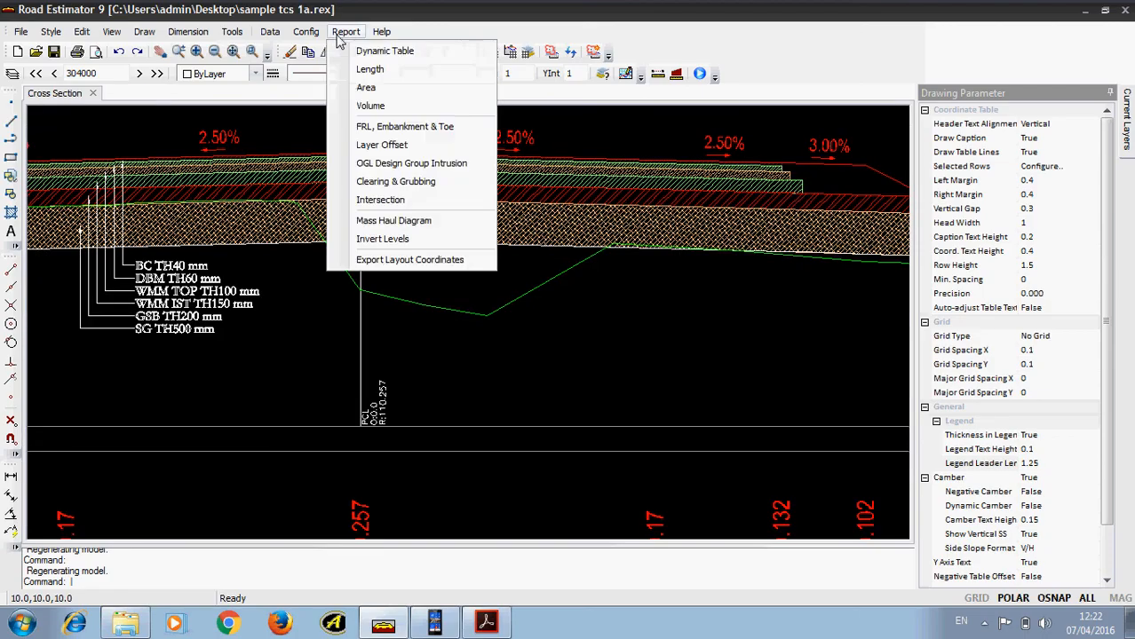
left_click(394, 261)
left_click(224, 343)
left_click(224, 352)
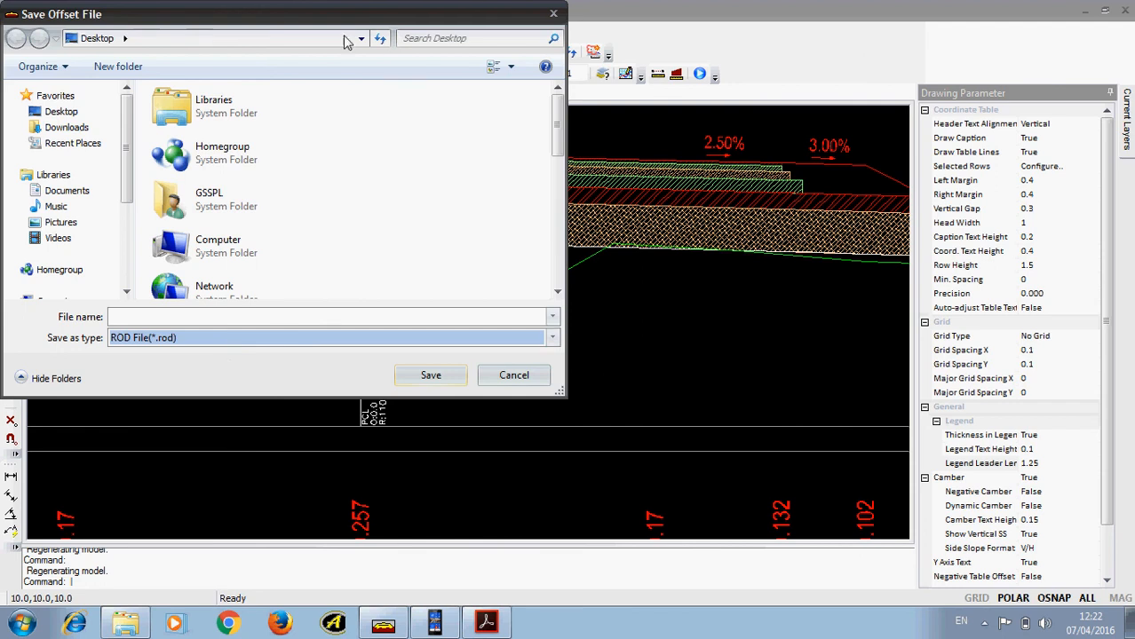
left_click(552, 15)
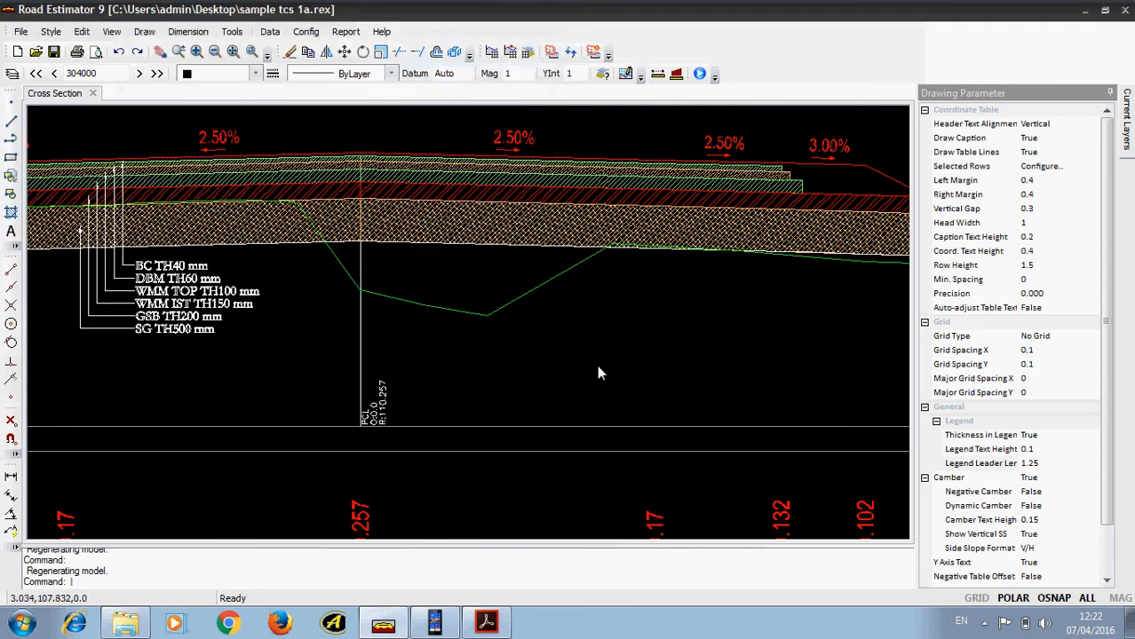
Sketch a polyline rounding off the left shoulder edge at chainage 304000, from about -5.71, 110.11 to about -6.19, 110.01.
scroll(515, 262, "down", 3)
scroll(215, 271, "up", 6)
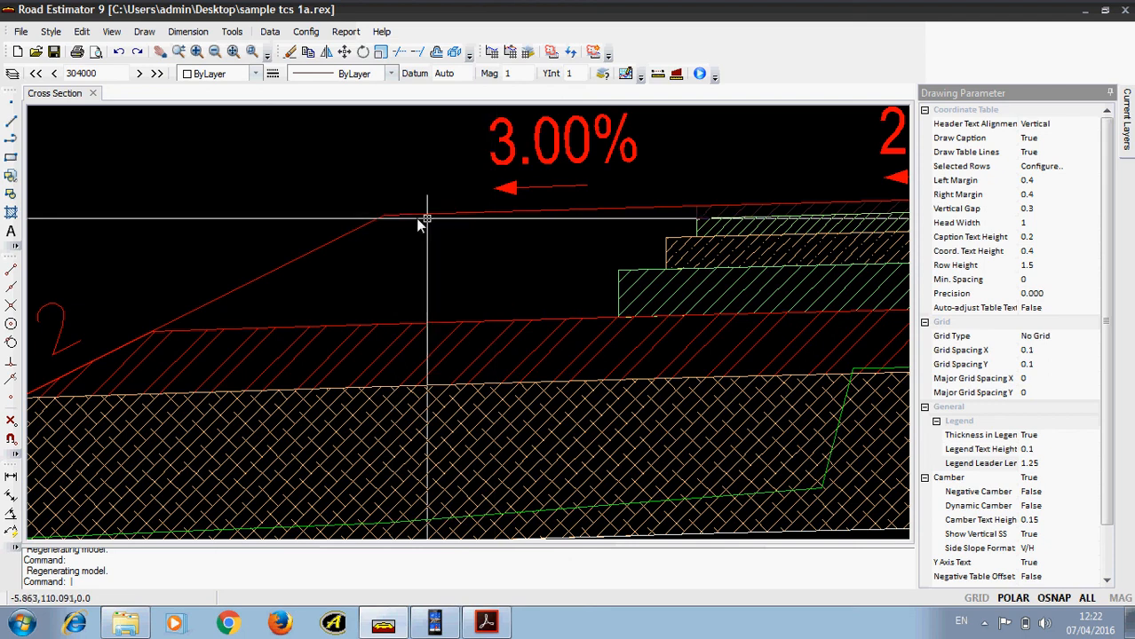
left_click(10, 138)
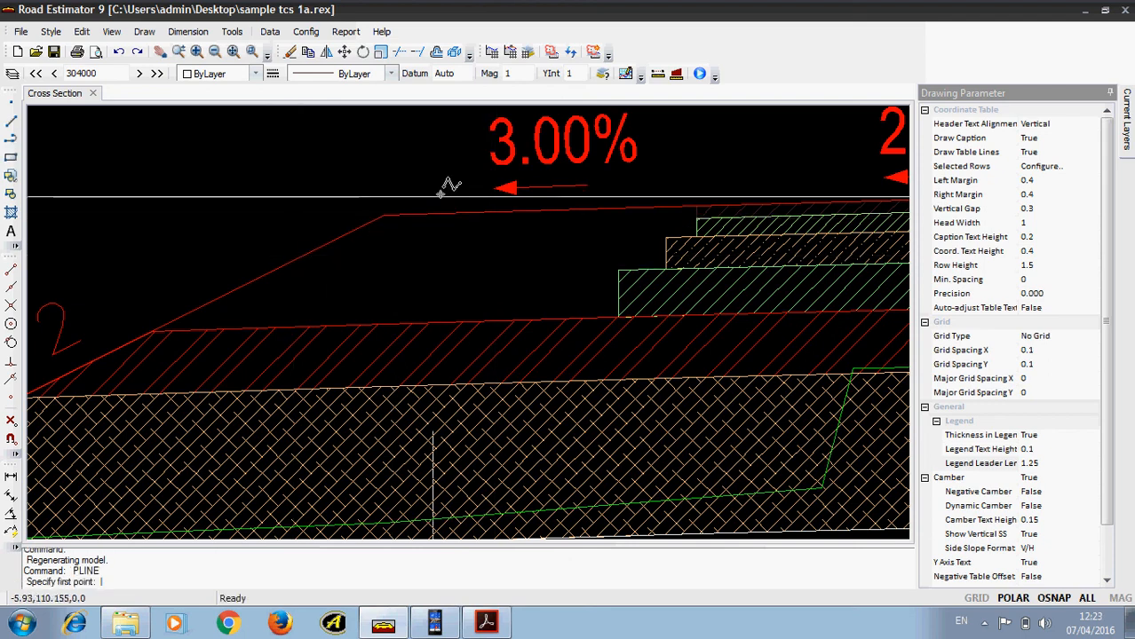
left_click(471, 212)
scroll(432, 214, "up", 2)
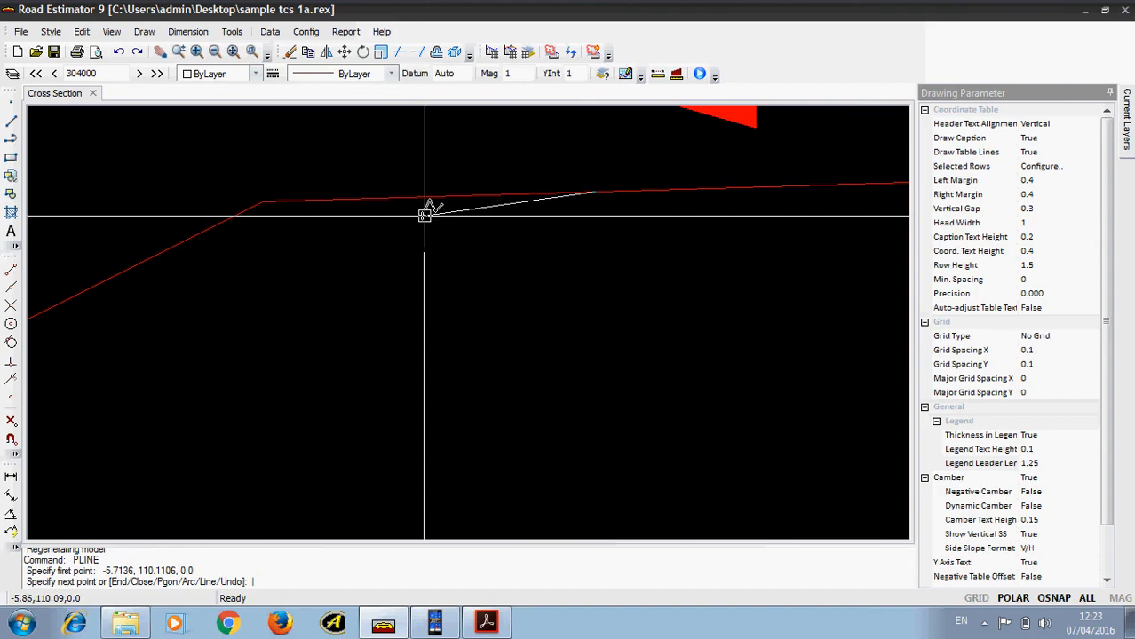
left_click(417, 215)
left_click(358, 230)
left_click(253, 253)
left_click(169, 276)
left_click(119, 290)
left_click(42, 309)
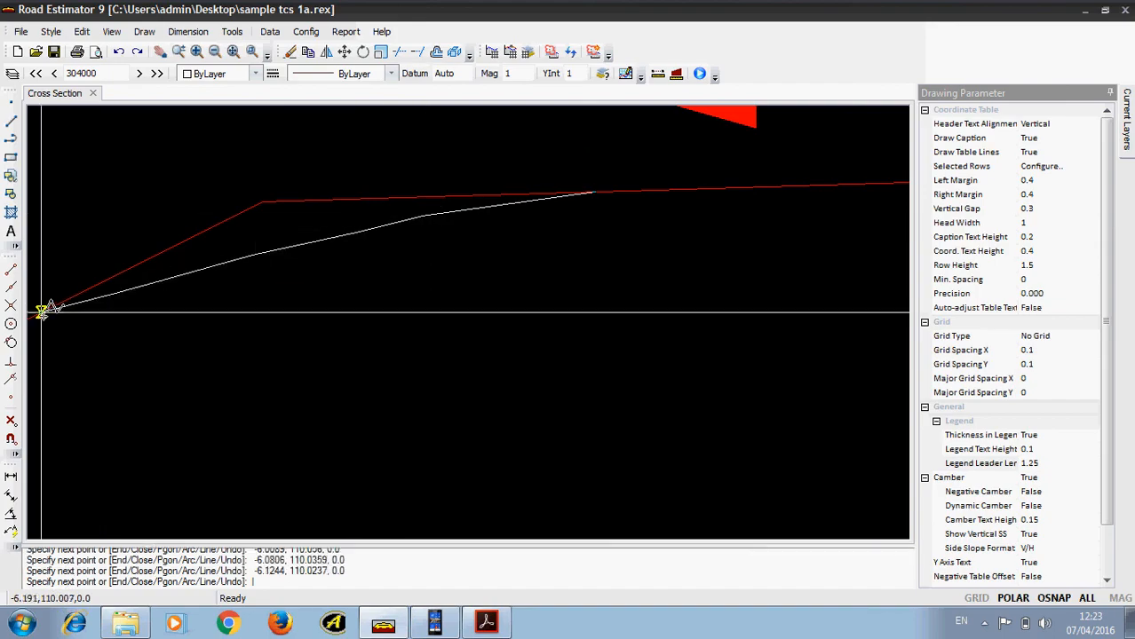
right_click(42, 315)
left_click(81, 328)
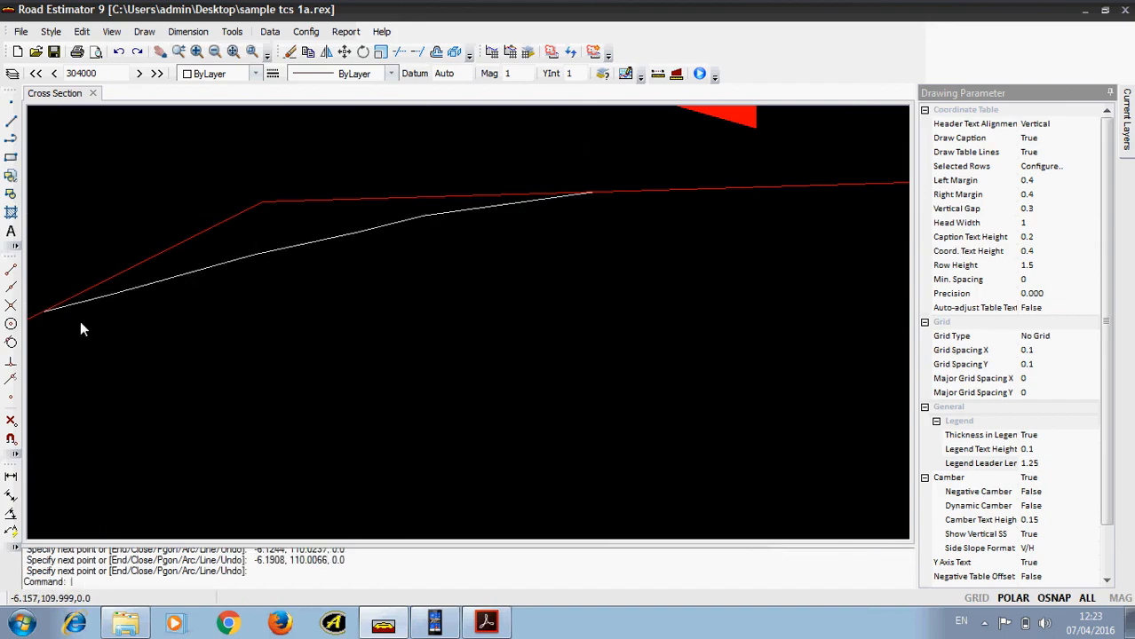
scroll(349, 302, "down", 2)
scroll(350, 304, "down", 1)
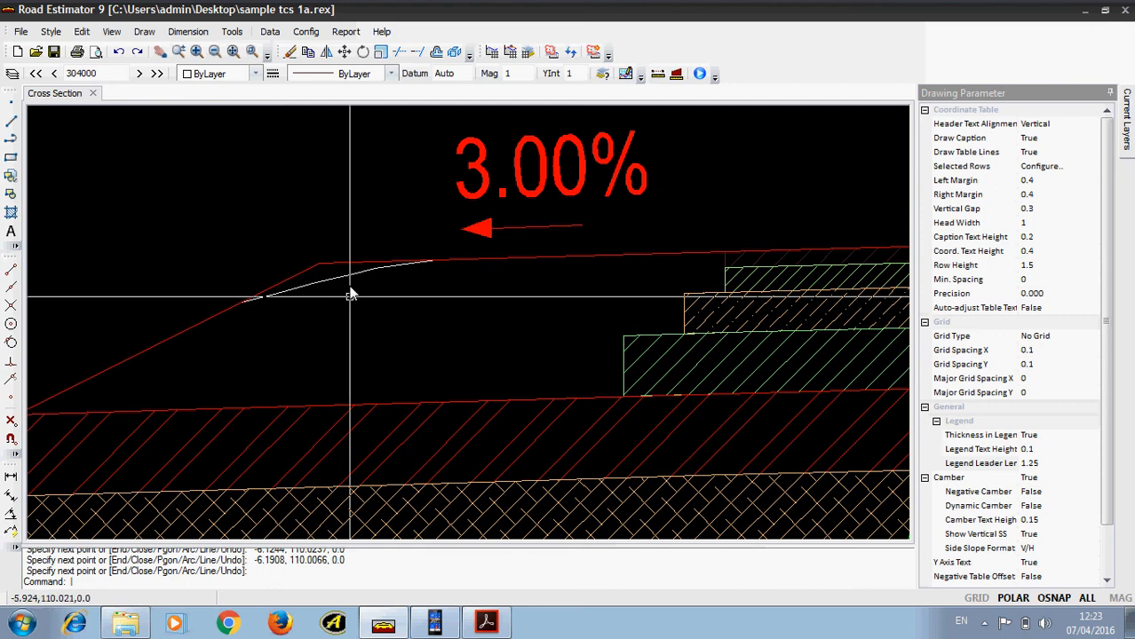
Add a shoulder curve at chainage 304000 with left and right tangent distances of 1, and inspect both shoulders.
left_click(269, 31)
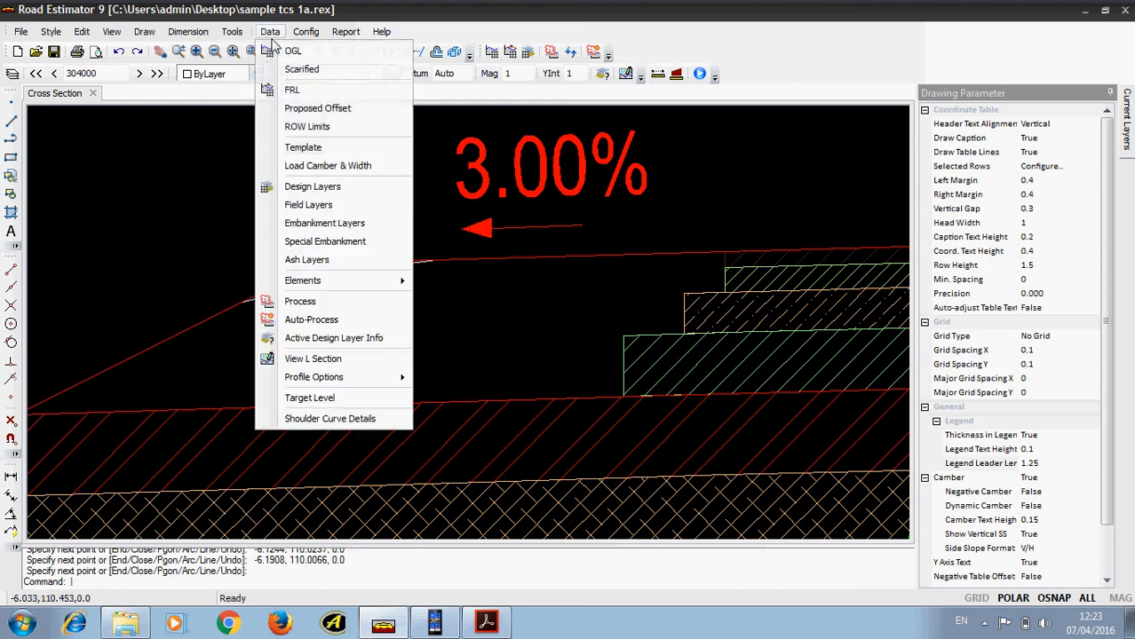
left_click(331, 419)
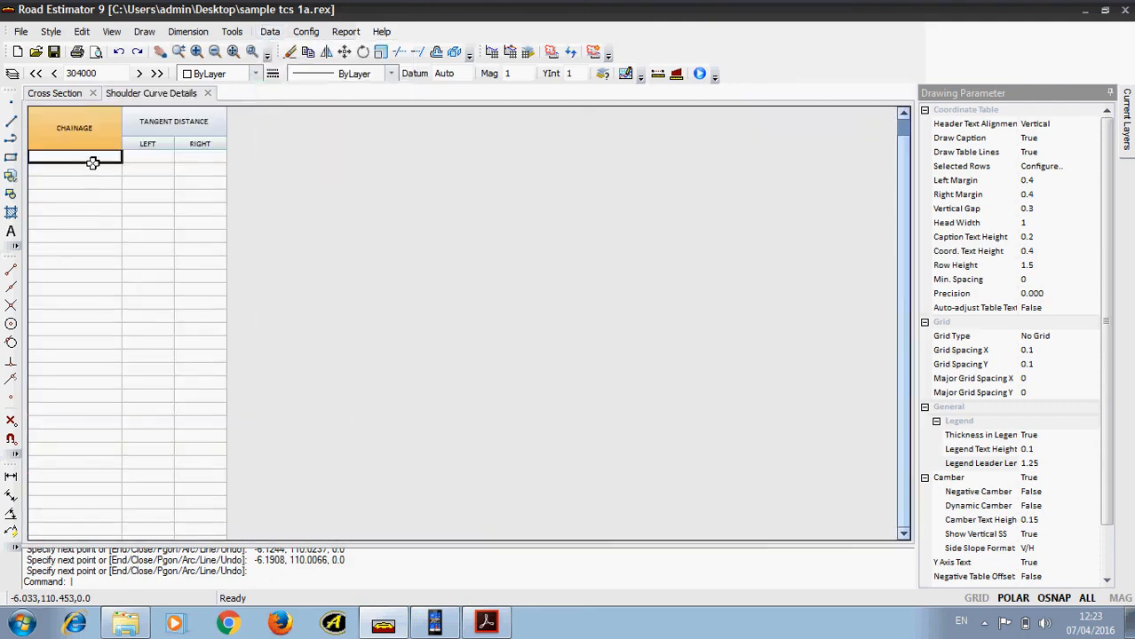
type("304000")
key("Tab")
type("1")
key("Tab")
type("1")
key("Tab")
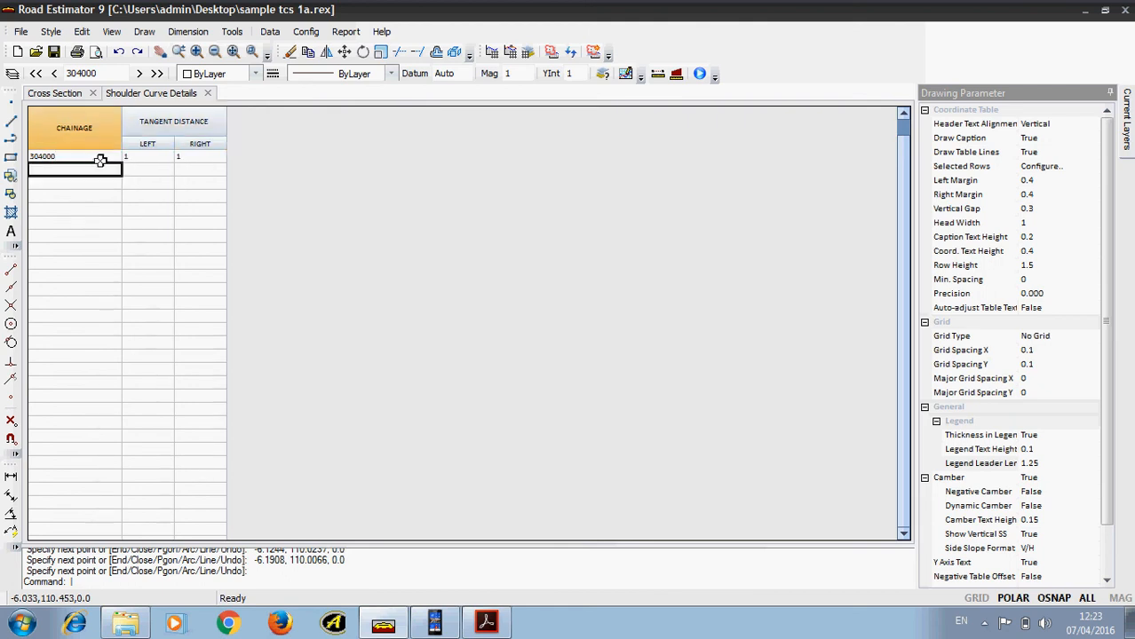
left_click(207, 93)
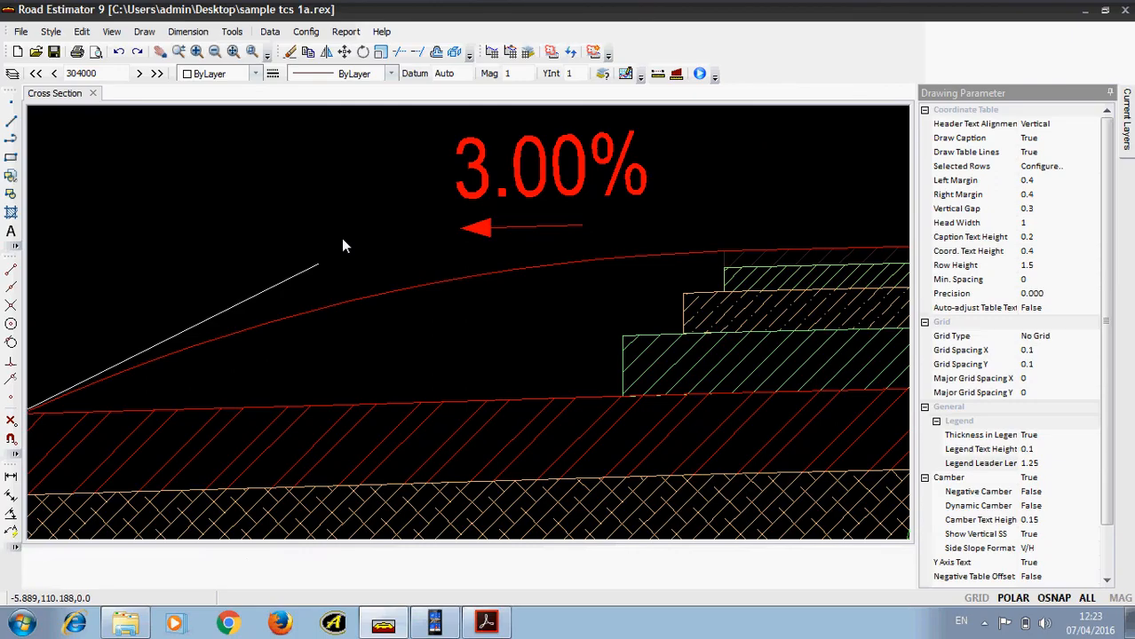
scroll(340, 237, "down", 4)
left_click_drag(729, 307, 175, 302)
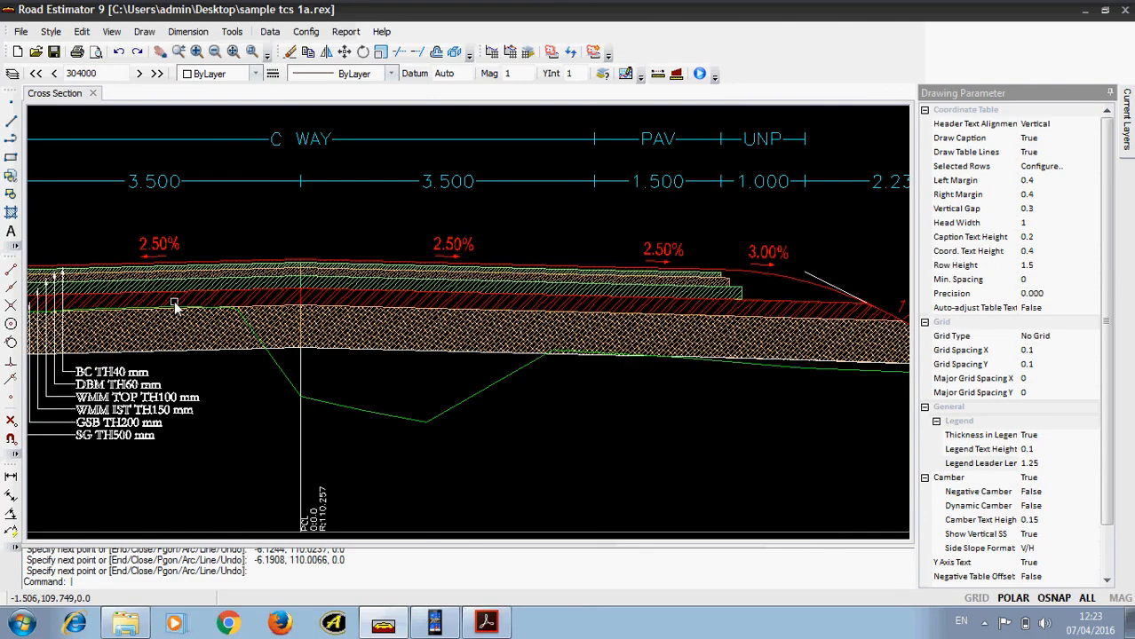
Set the left and right shoulder curve tangent distances at chainage 304000 to 0.5.
left_click(270, 31)
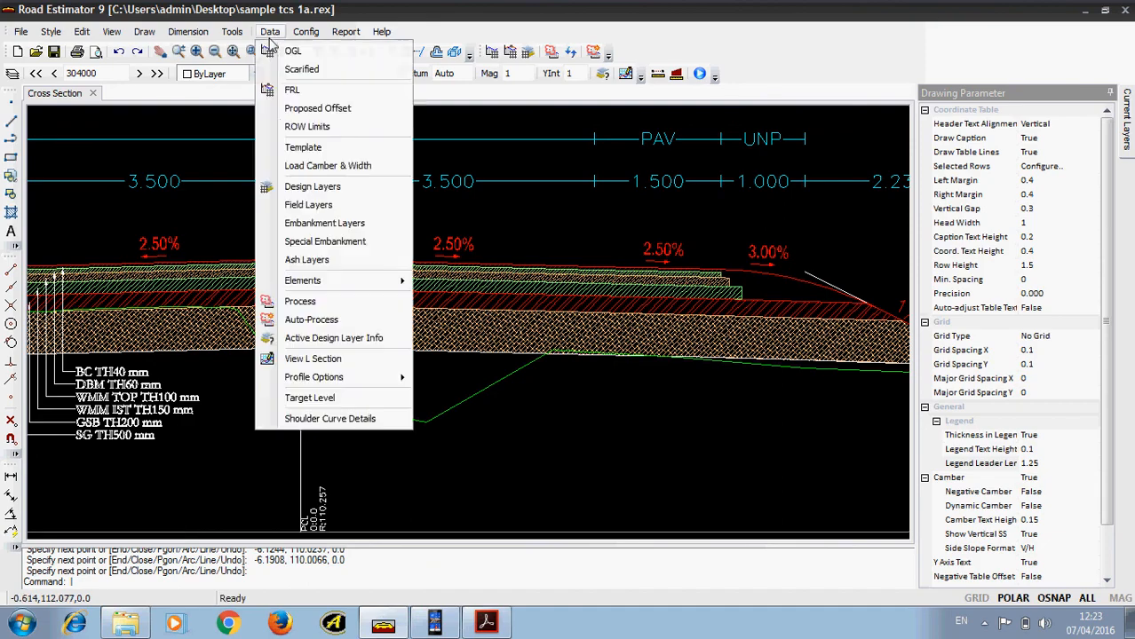
left_click(314, 417)
left_click(151, 156)
type(".5")
key("Tab")
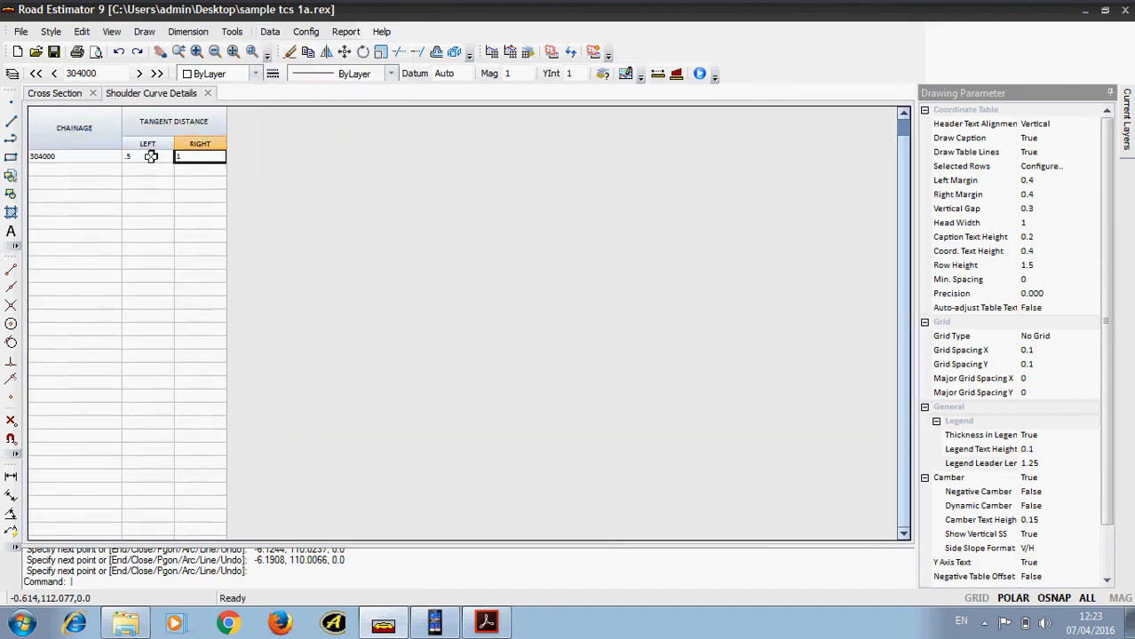
key("BackSpace")
type(".5")
key("Tab")
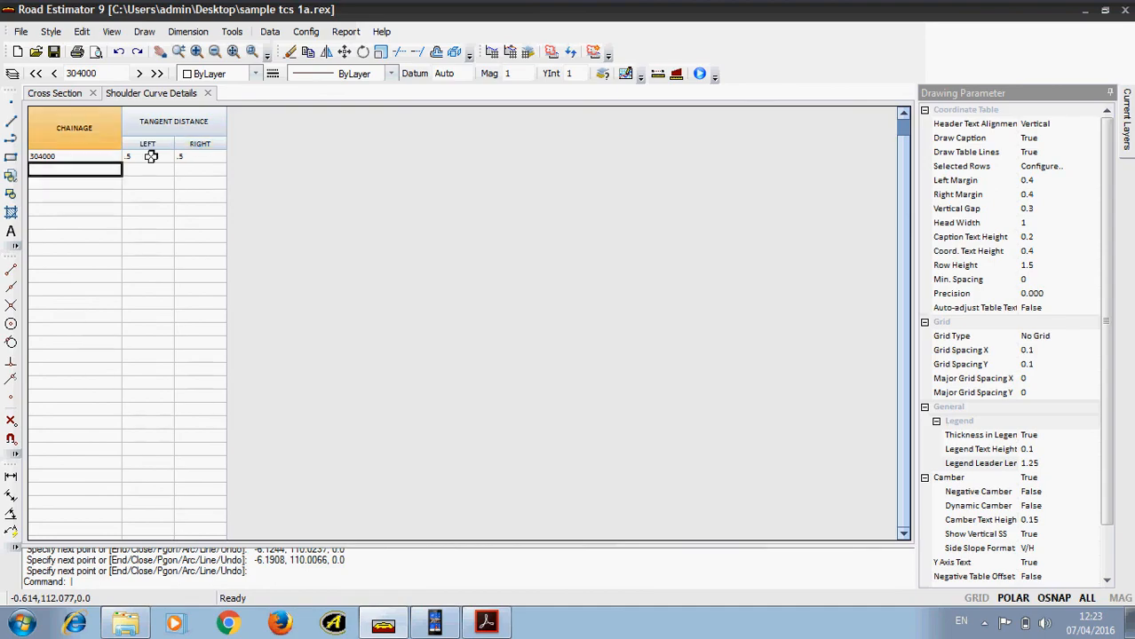
left_click(207, 92)
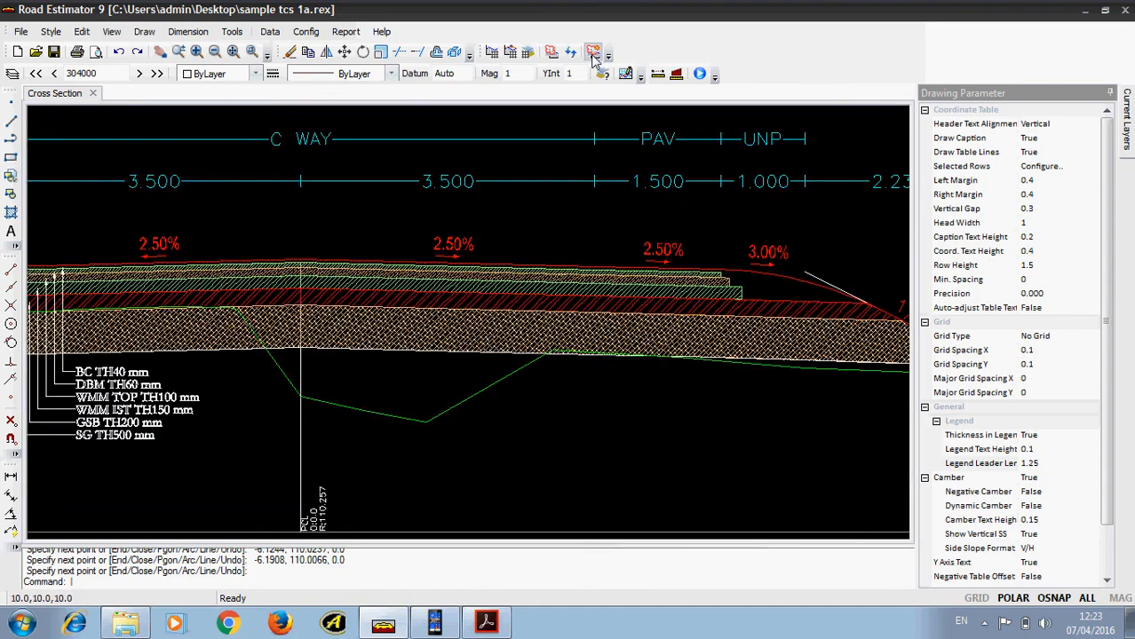
Reprocess the cross section at chainage 304000 and inspect the curve on the right shoulder.
left_click(593, 56)
left_click(511, 203)
left_click(484, 213)
scroll(784, 269, "up", 4)
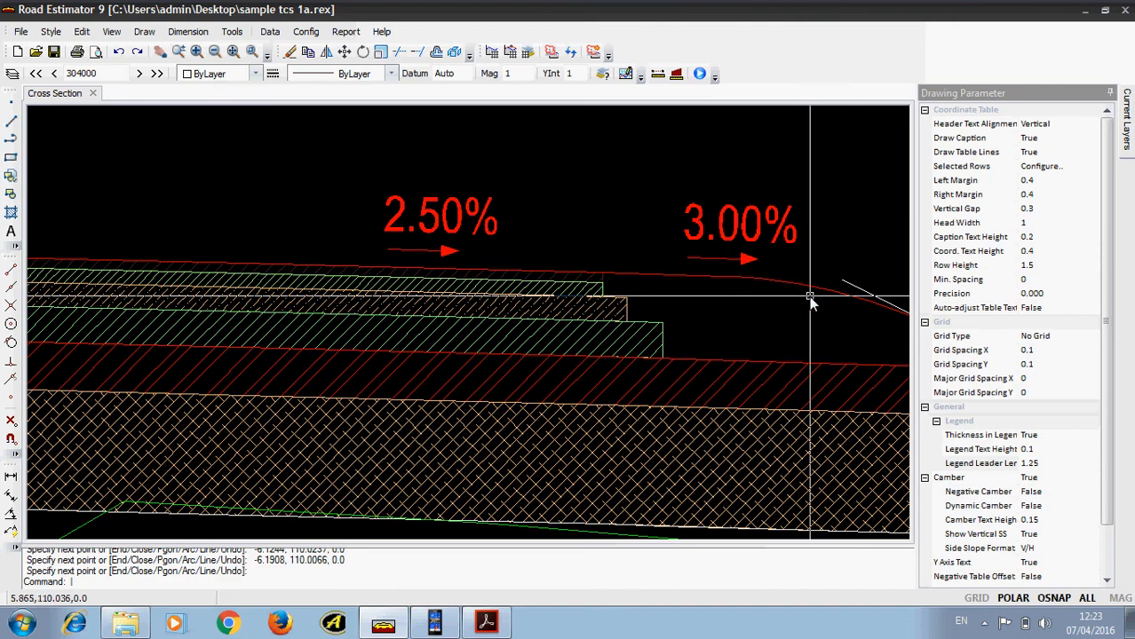
left_click_drag(784, 269, 619, 284)
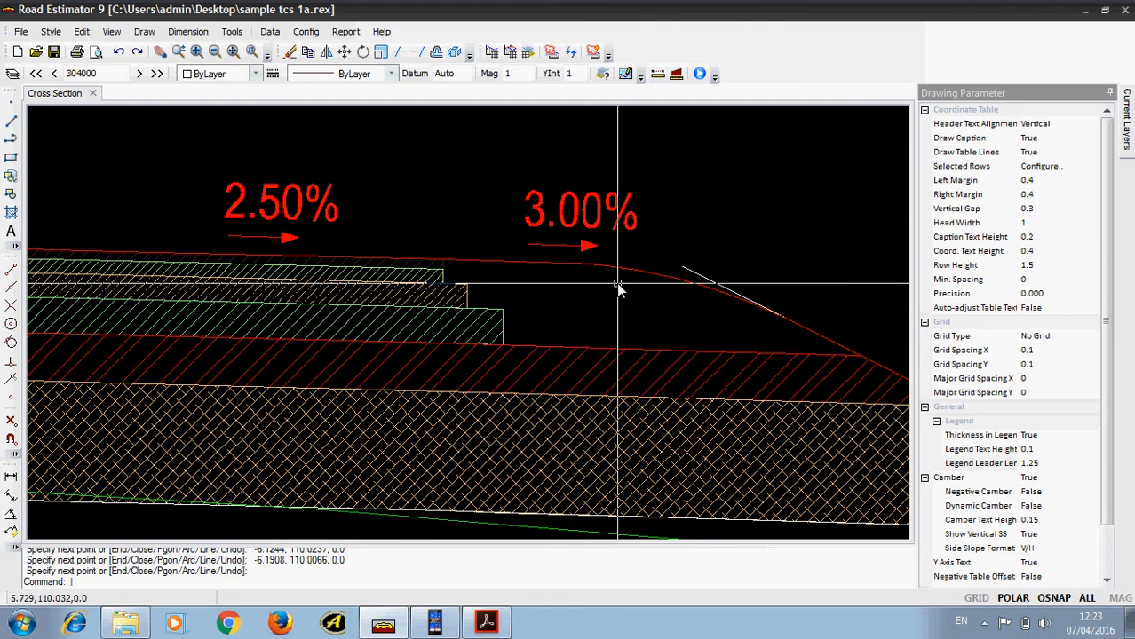
Remove the shoulder curve entry for chainage 304000 and reprocess the cross section.
left_click(270, 31)
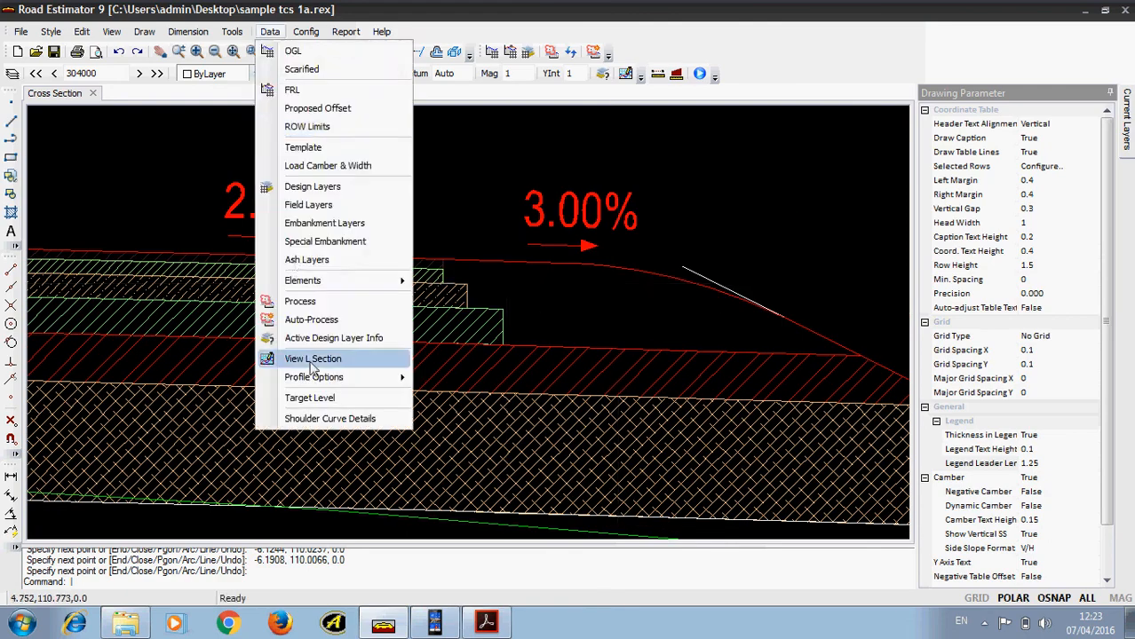
left_click(330, 418)
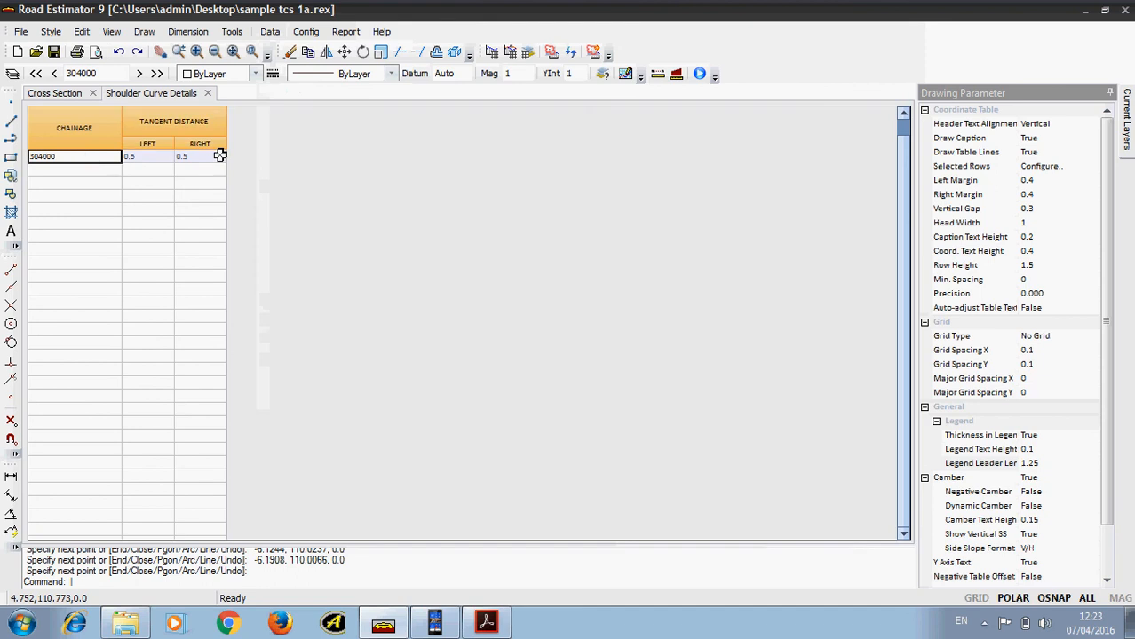
left_click(147, 202)
left_click(208, 92)
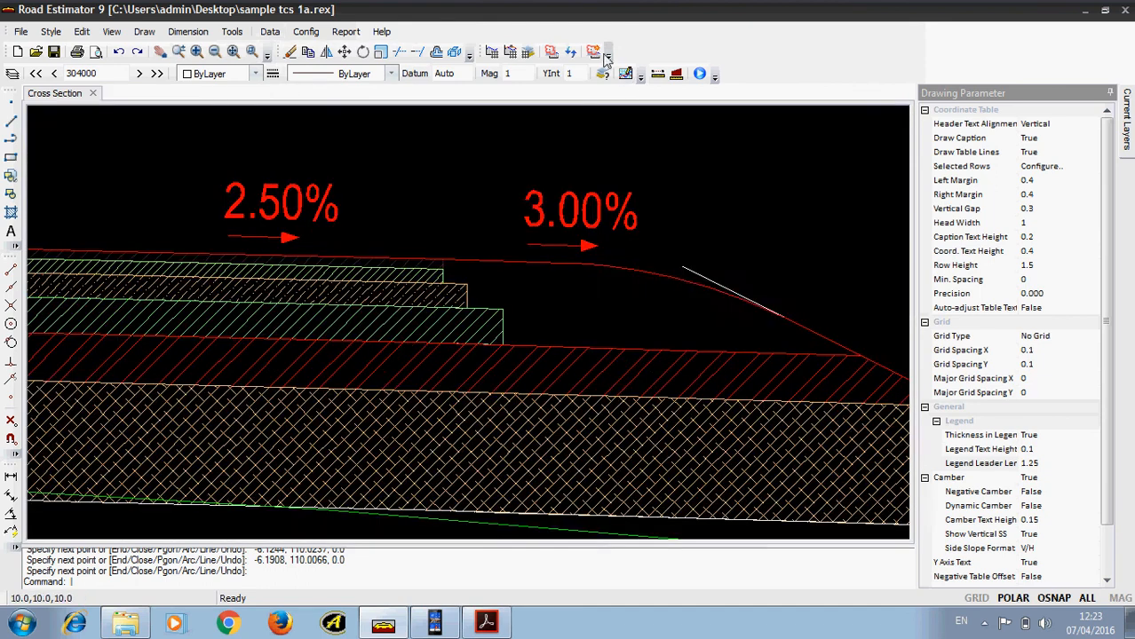
left_click(595, 54)
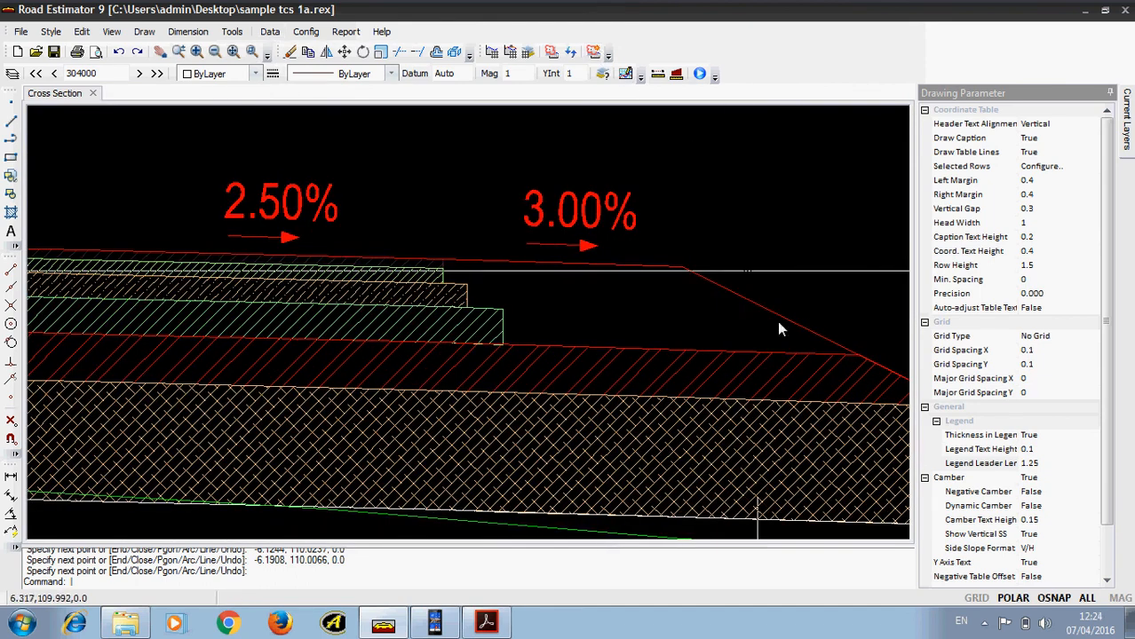
left_click(984, 622)
left_click(957, 550)
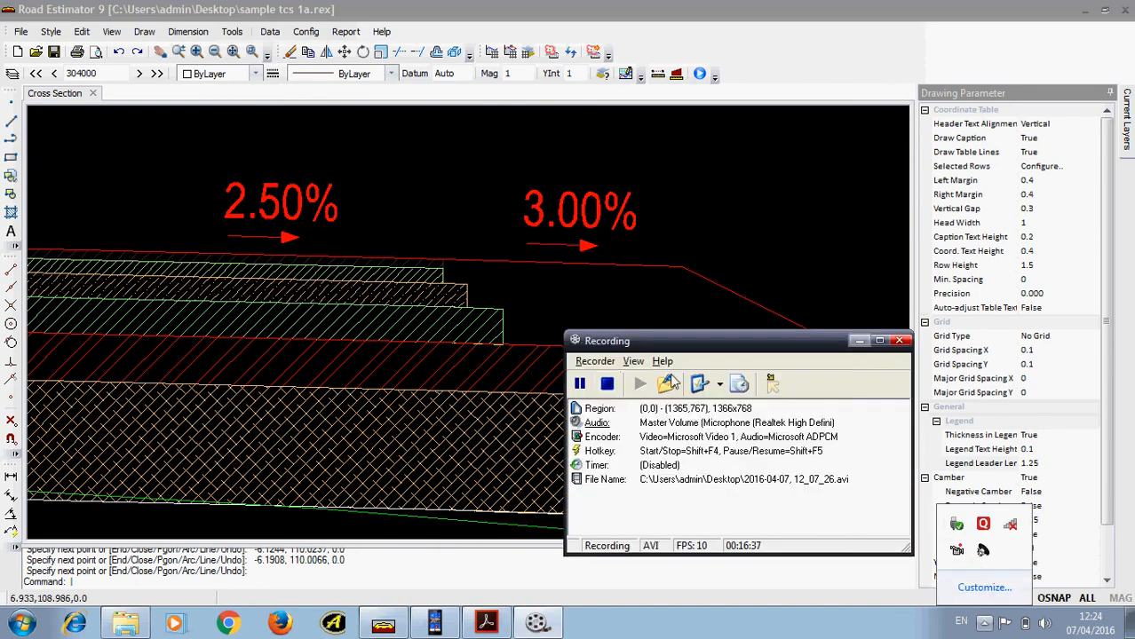